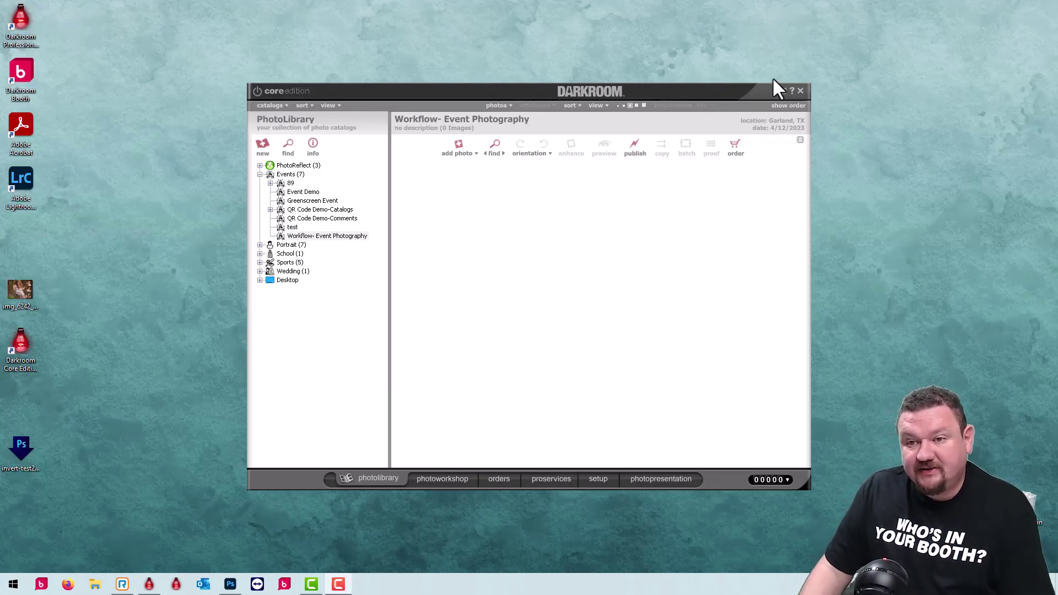
Step: Maximize the Darkroom Core window so it fills the whole screen
click(783, 91)
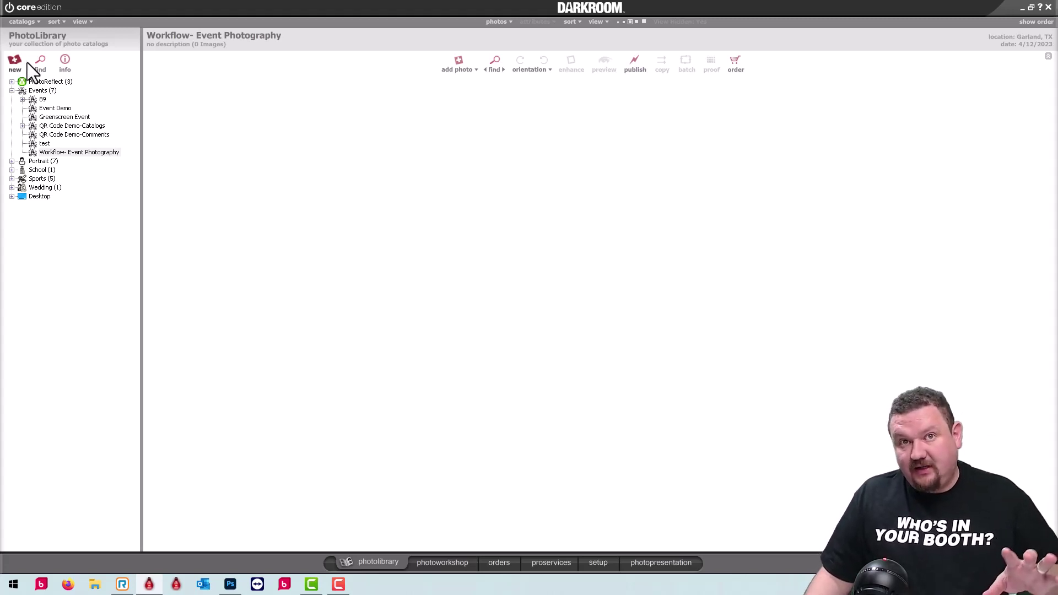
Step: Go to the setup pages and show Printer Options, which has an empty printer list
click(600, 563)
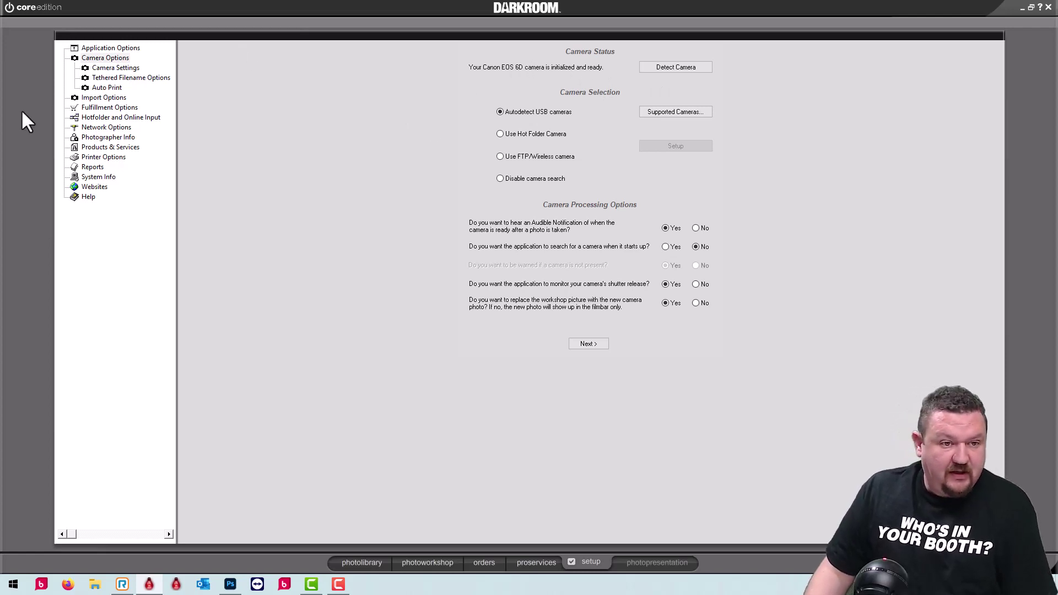
click(82, 158)
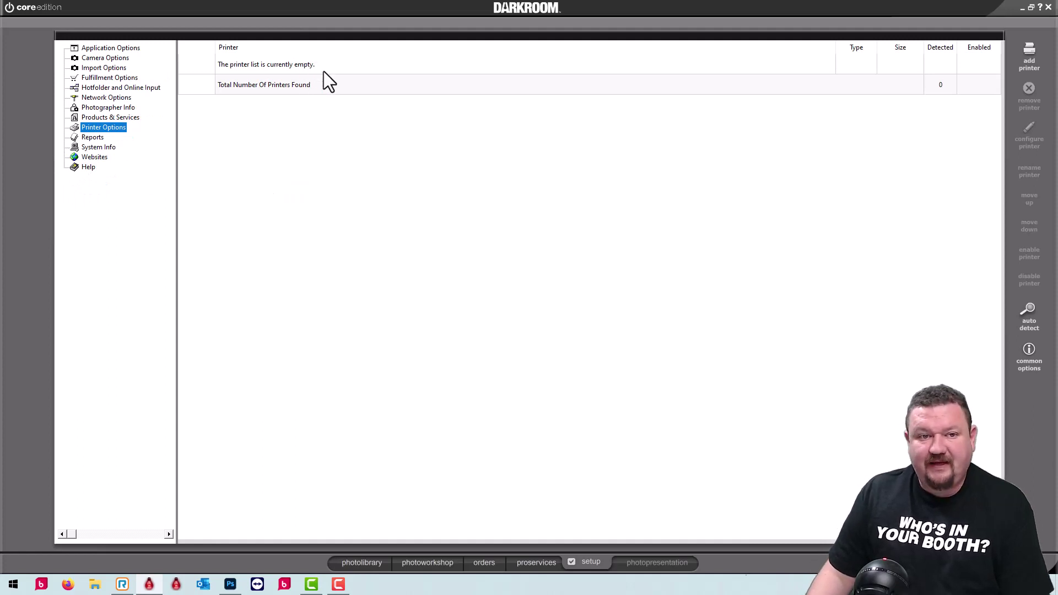
Step: Add the DNP DS40 roll printer from the model list and accept its settings
click(323, 71)
click(1027, 69)
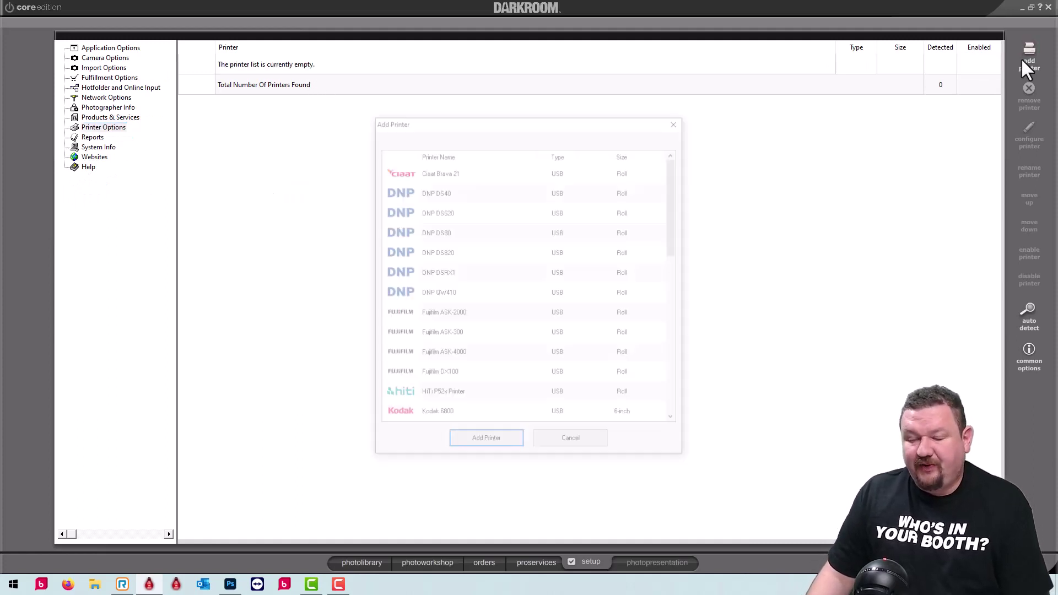
click(460, 197)
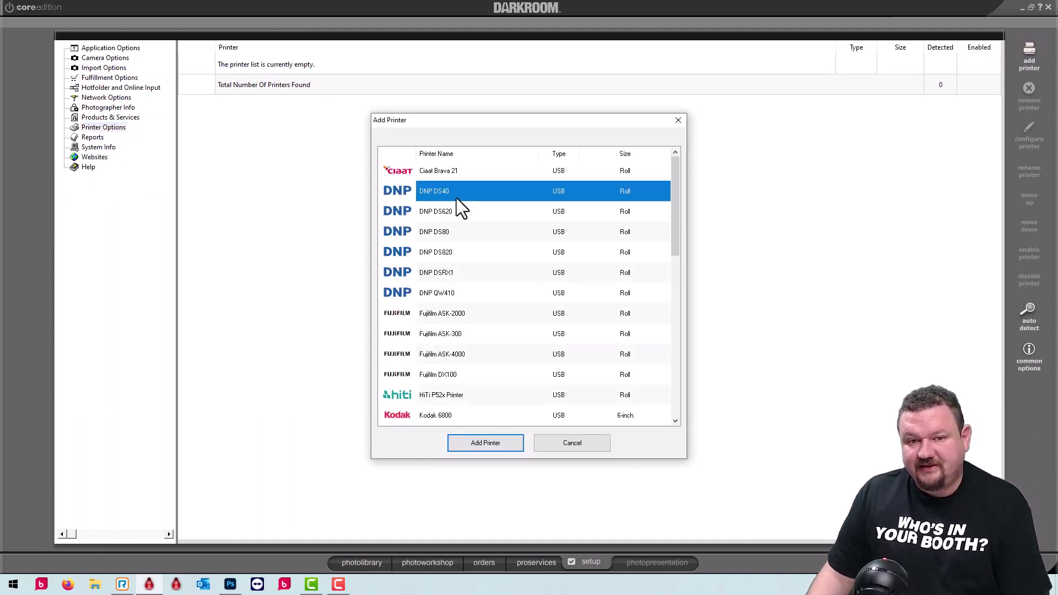
drag(676, 211, 679, 405)
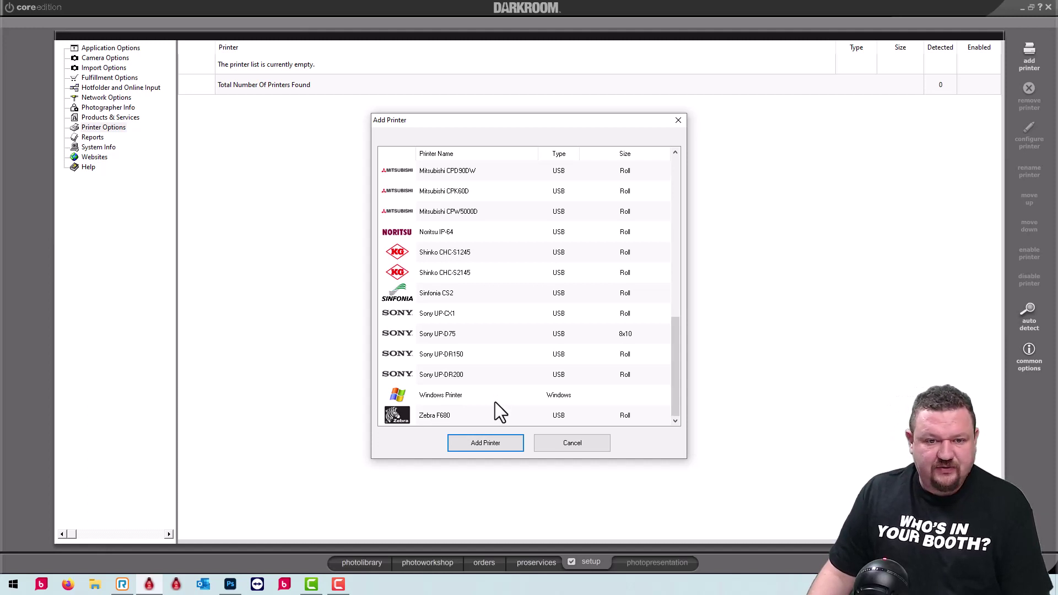
scroll(485, 403, up, 6)
click(485, 443)
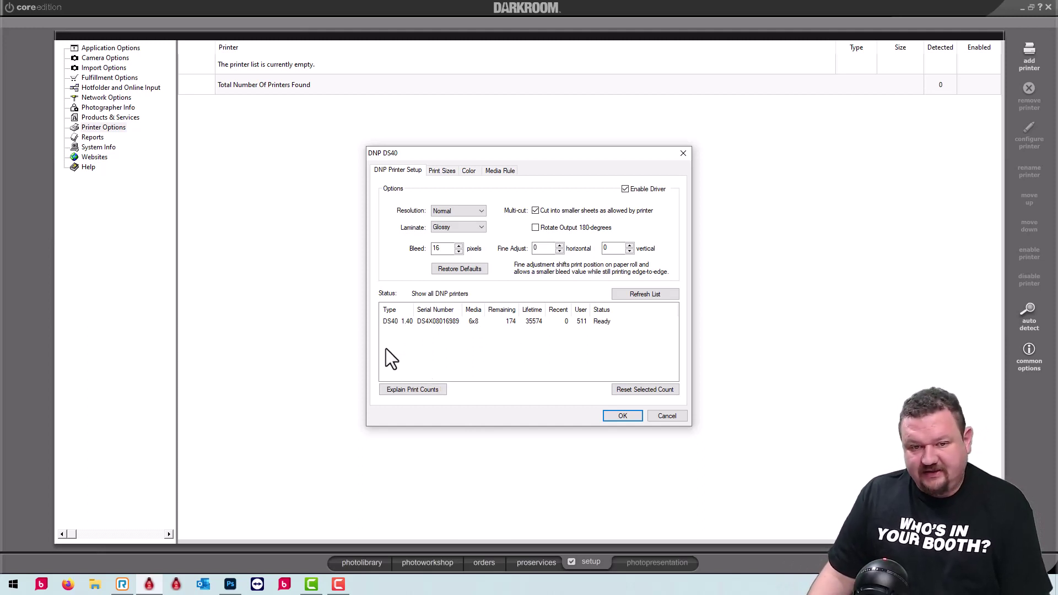
click(622, 417)
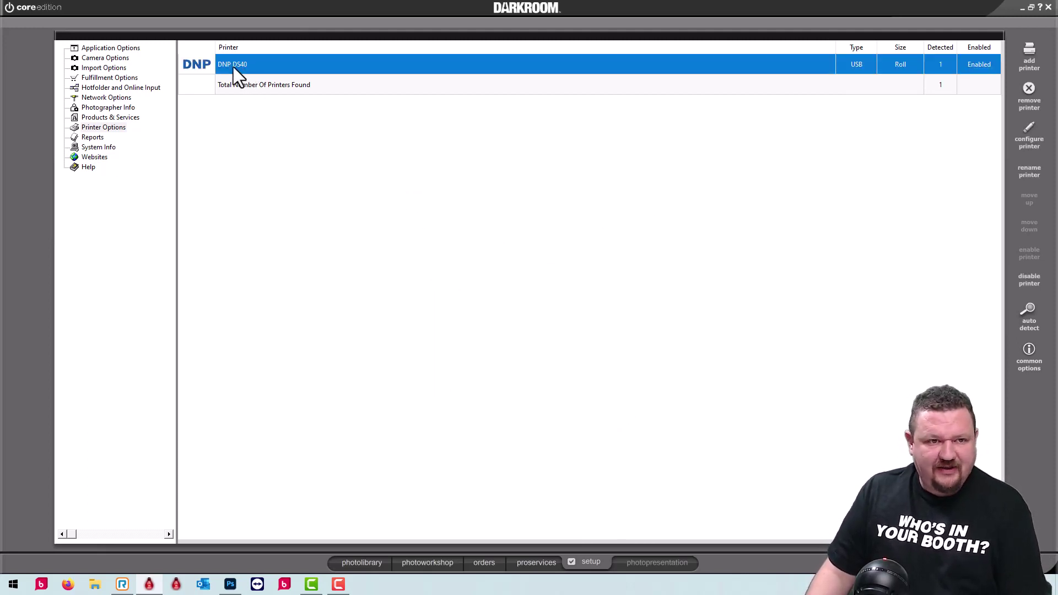
Step: Under Products & Services > Package Groups, create a new group named '6x8'
click(92, 118)
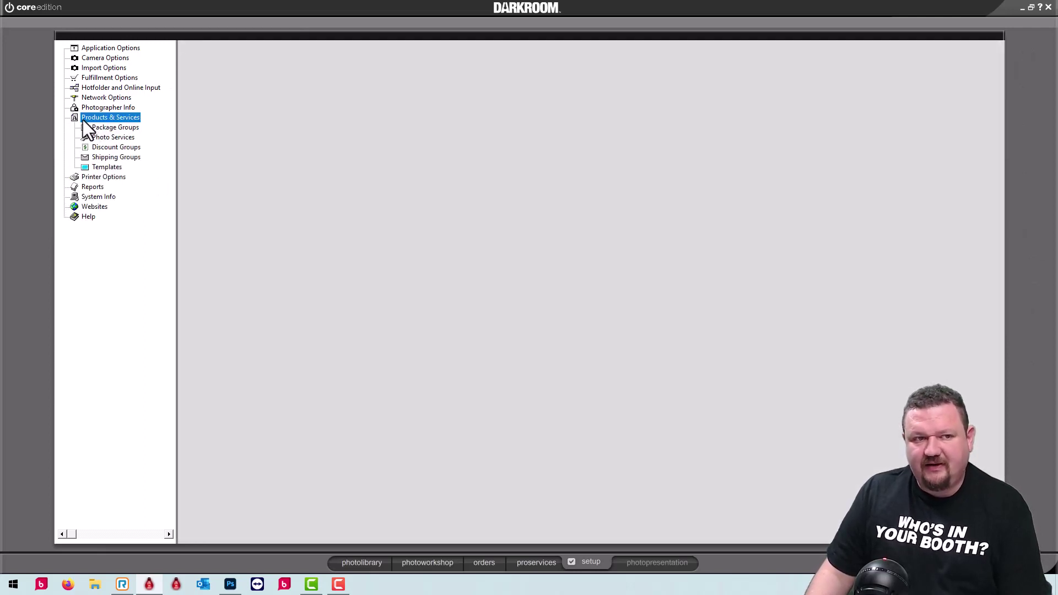
click(97, 128)
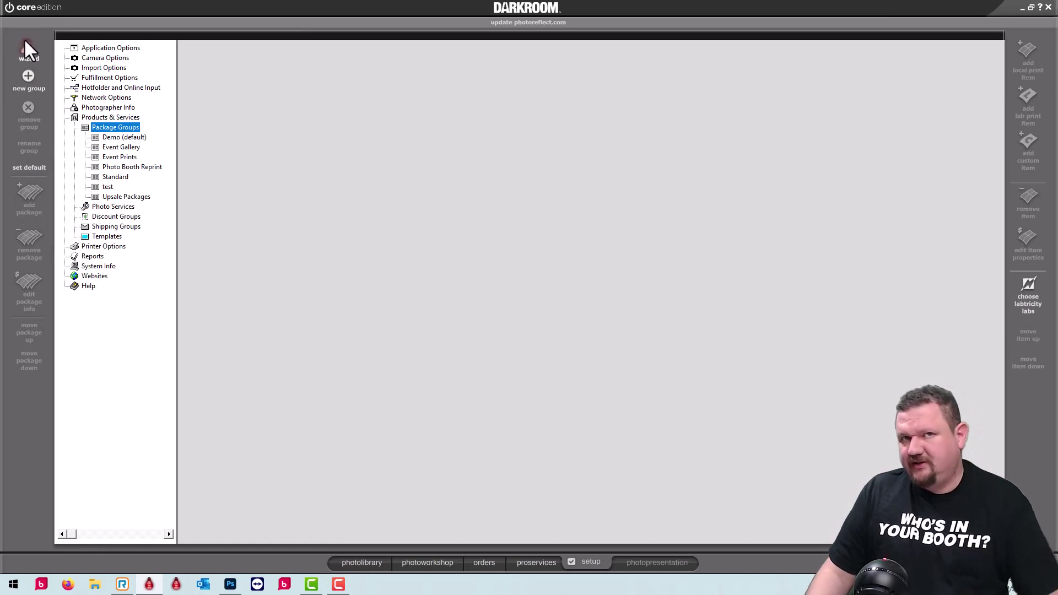
click(26, 76)
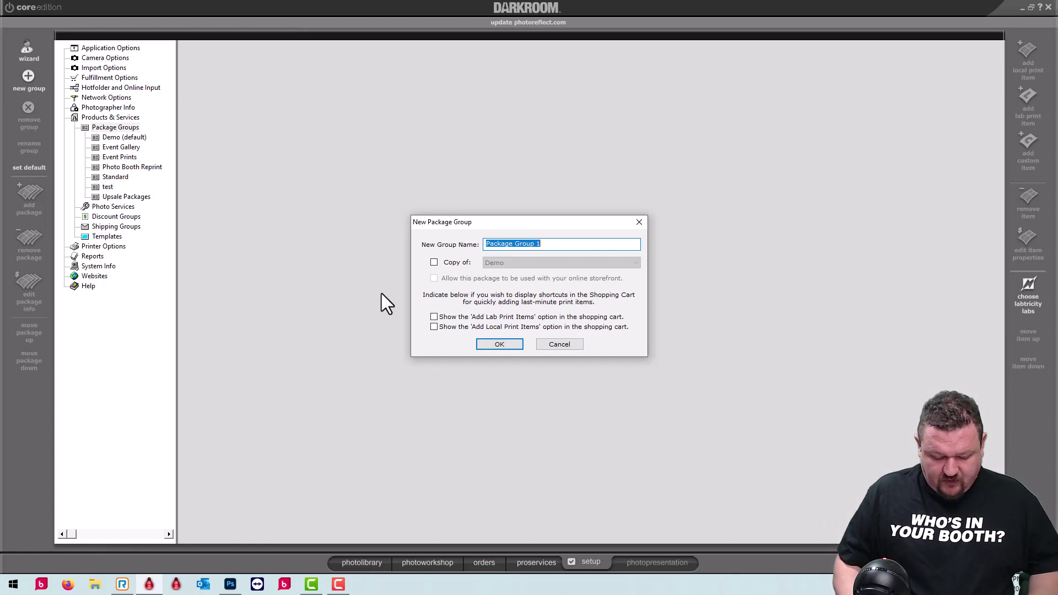
text(6x8)
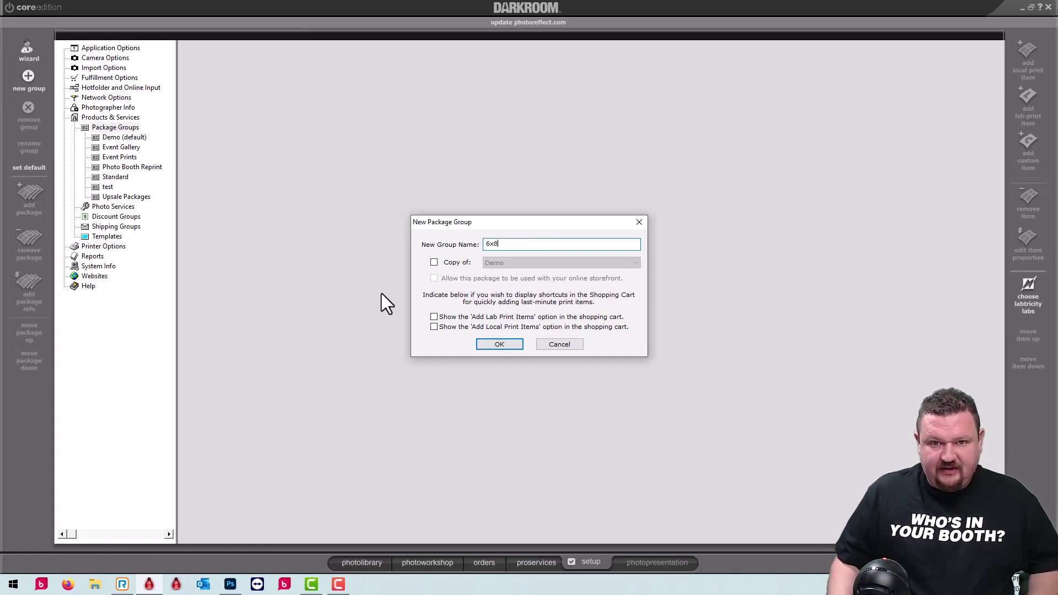
click(487, 346)
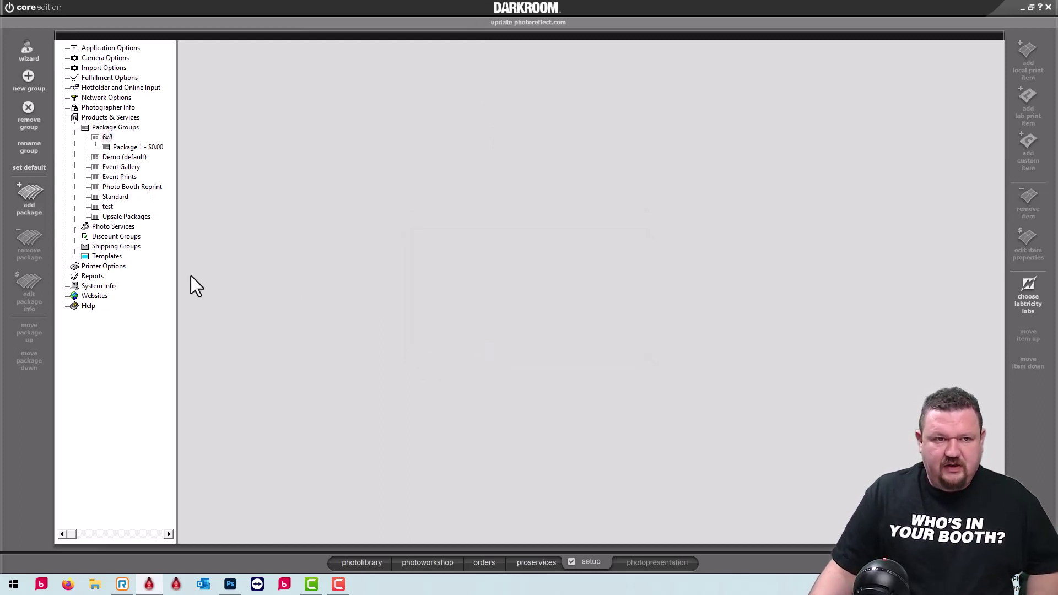
Step: Change the '6x8' group's name to 'Events packages'
double_click(107, 138)
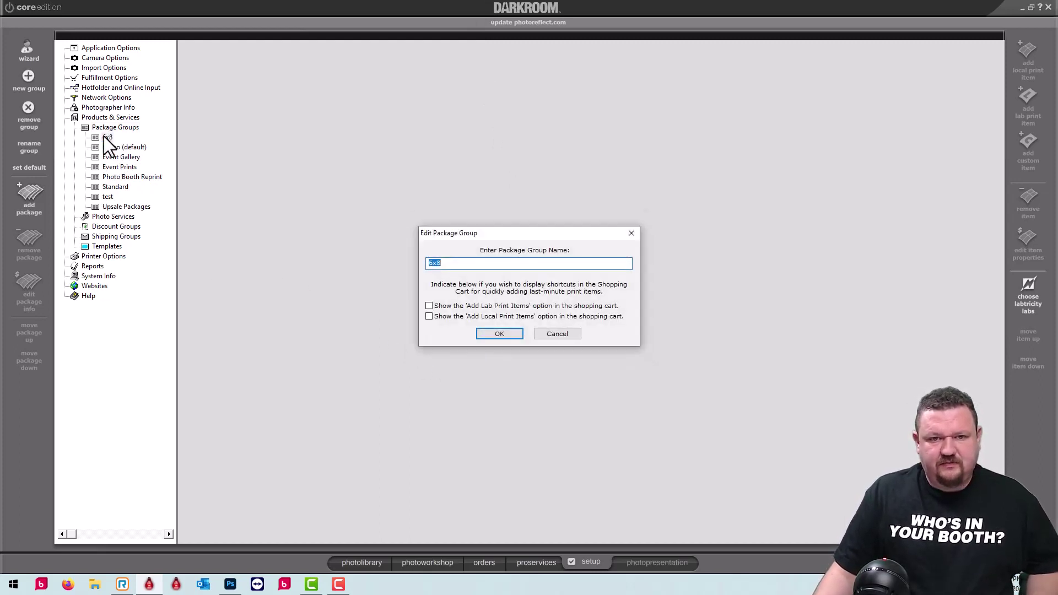
text(Events pa)
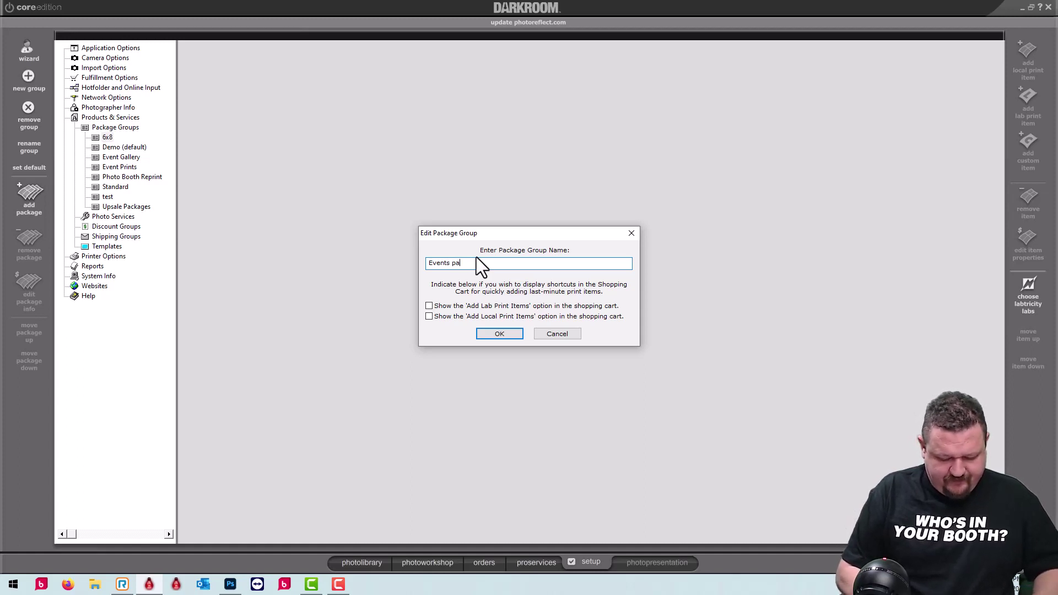
text(e)
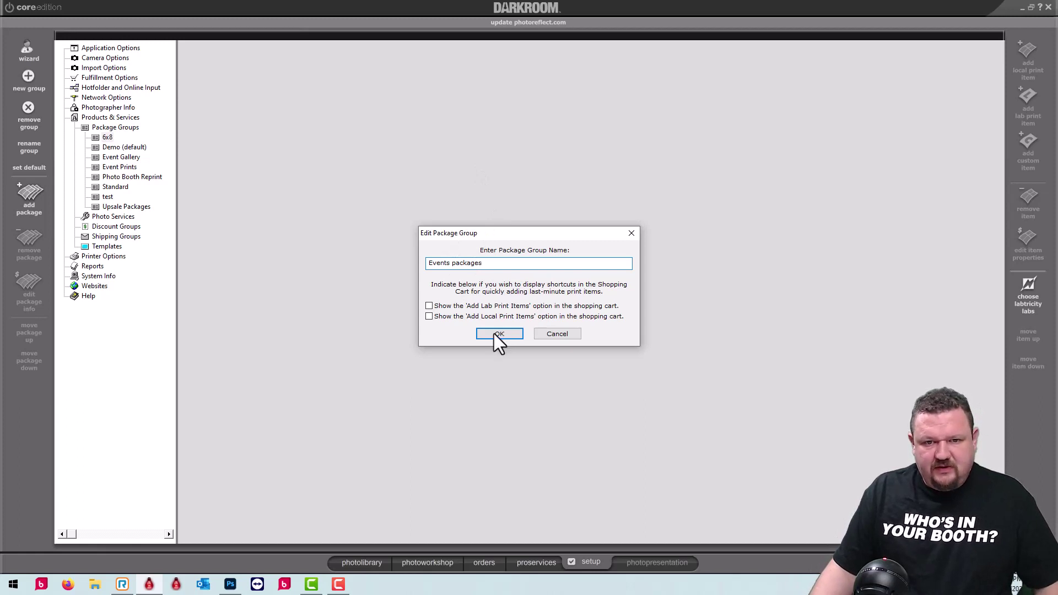
text(s)
click(494, 334)
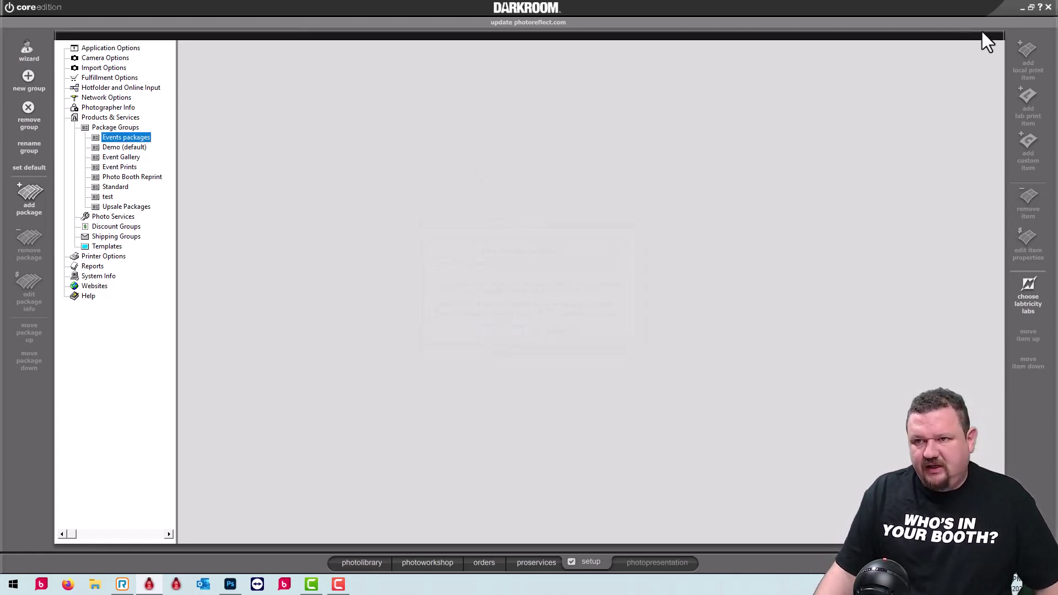
Step: Rename Package 1 in Events packages to '6x8' and accept it as free at $0.00
double_click(123, 136)
click(134, 147)
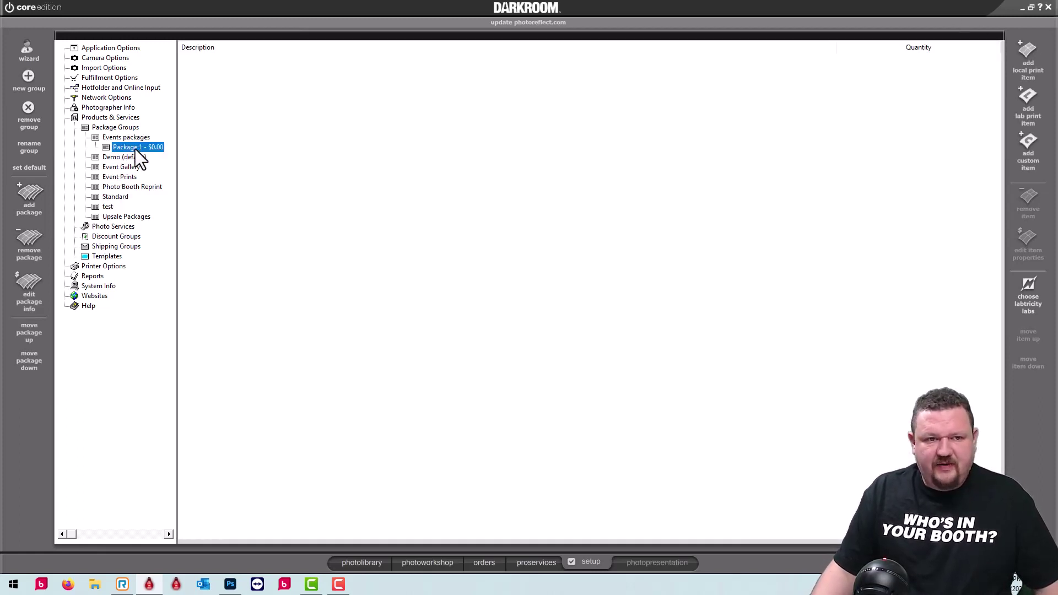
double_click(138, 148)
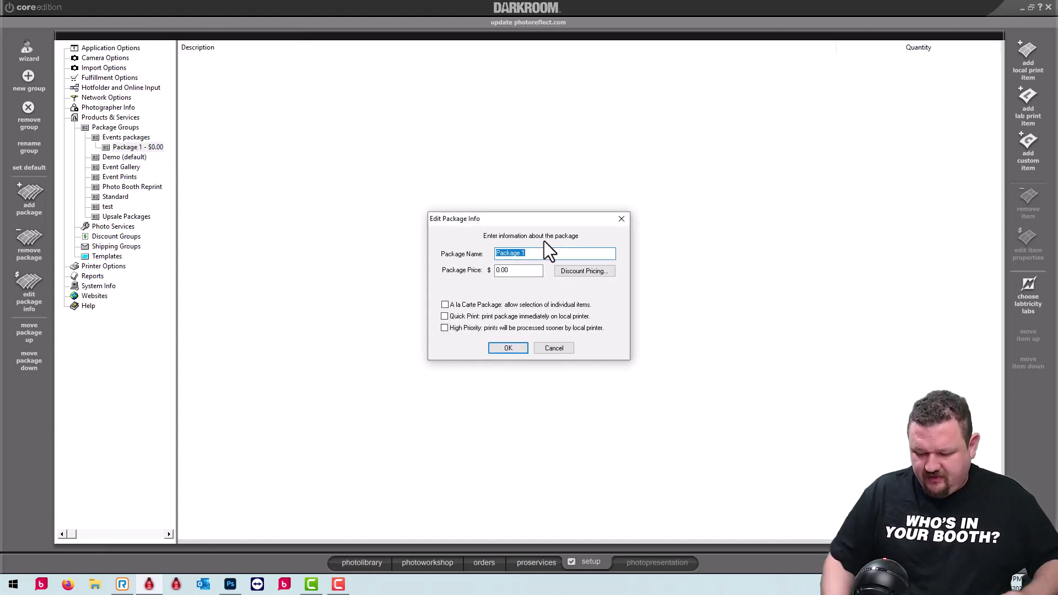
text(6x8)
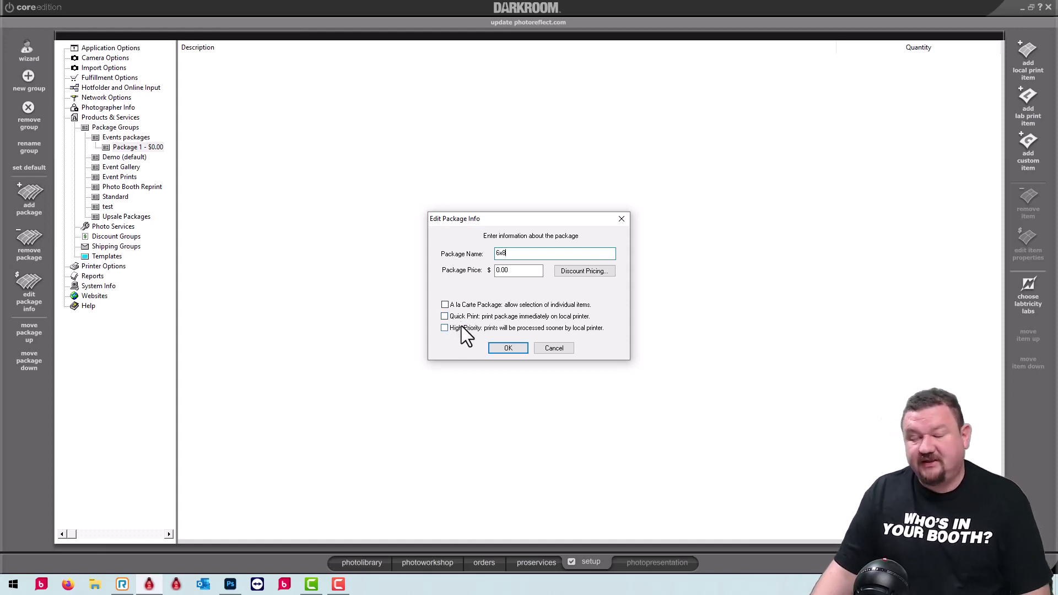
click(502, 349)
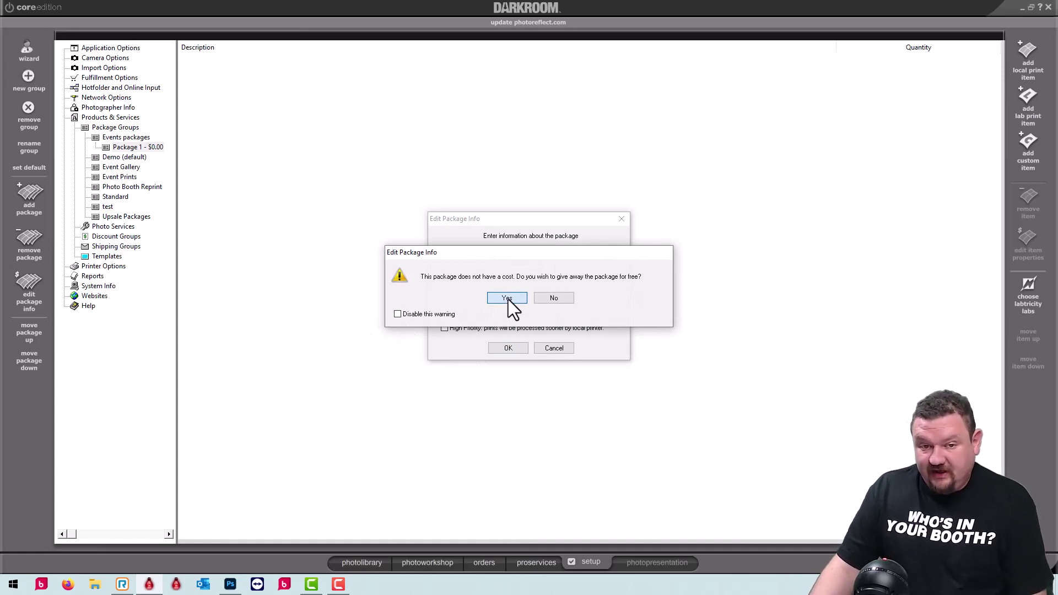
click(507, 298)
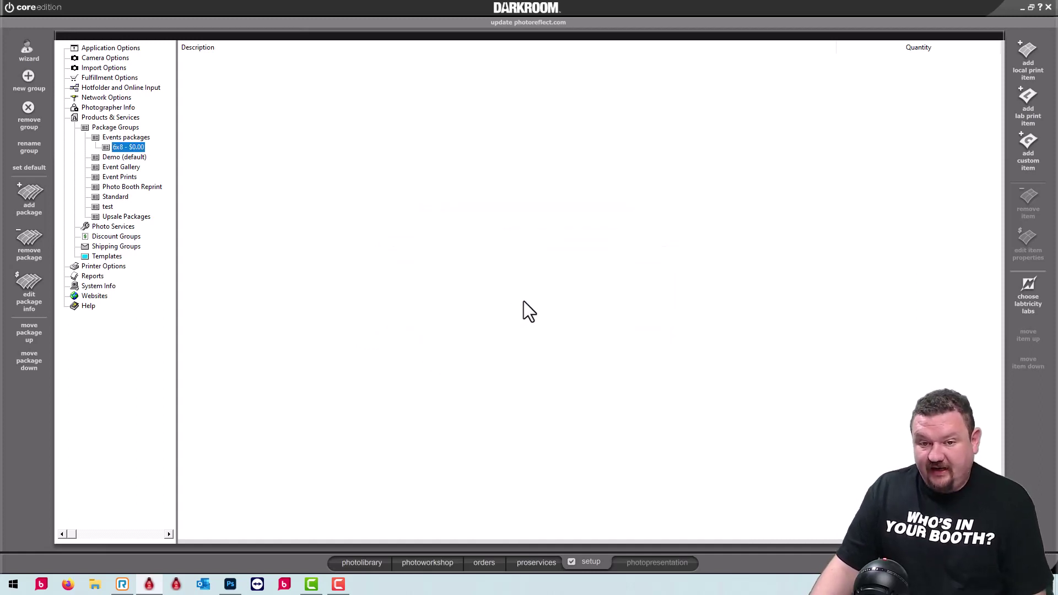
Step: Add a local print item of one 6x8 print, from 8-inch Prints, to the package
click(1027, 55)
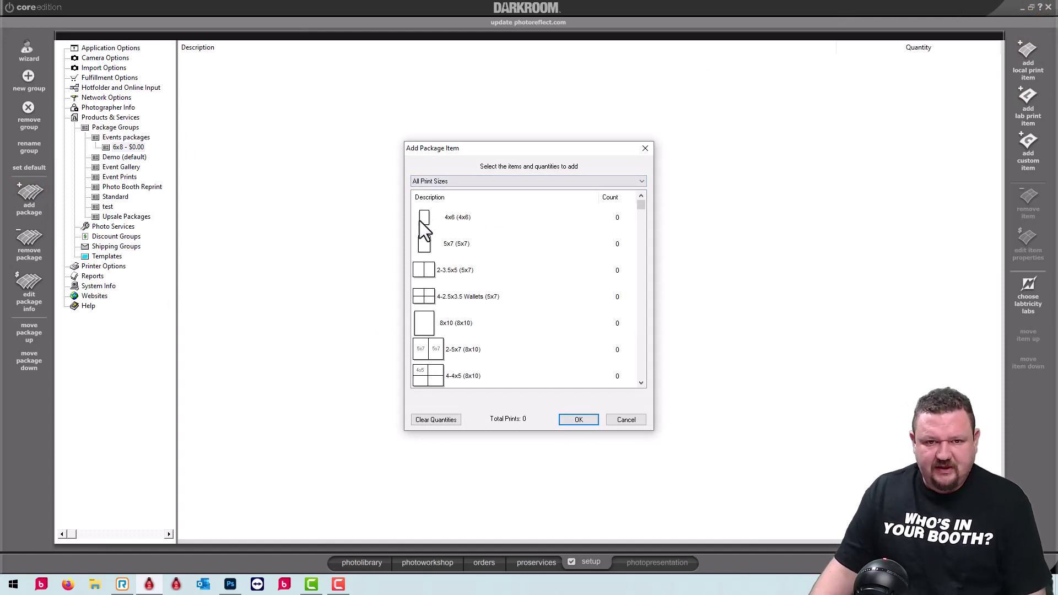
click(448, 182)
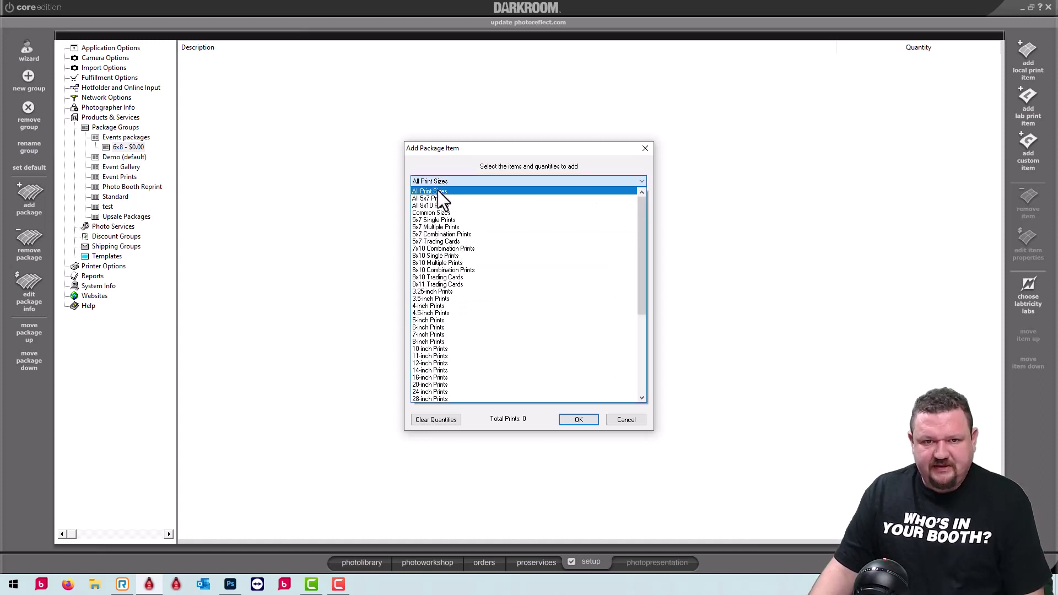
click(425, 343)
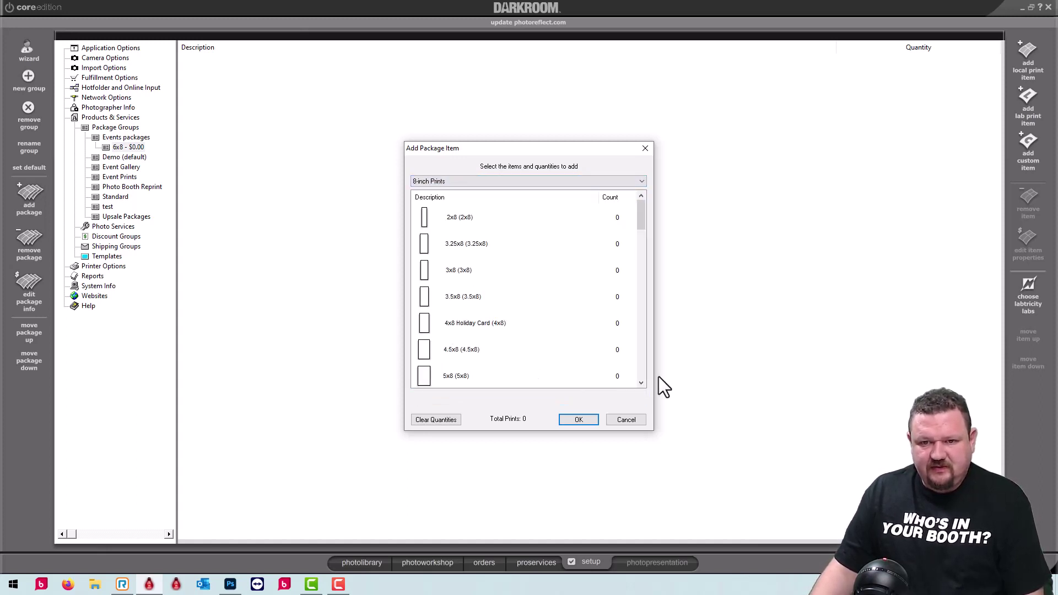
click(641, 383)
click(584, 381)
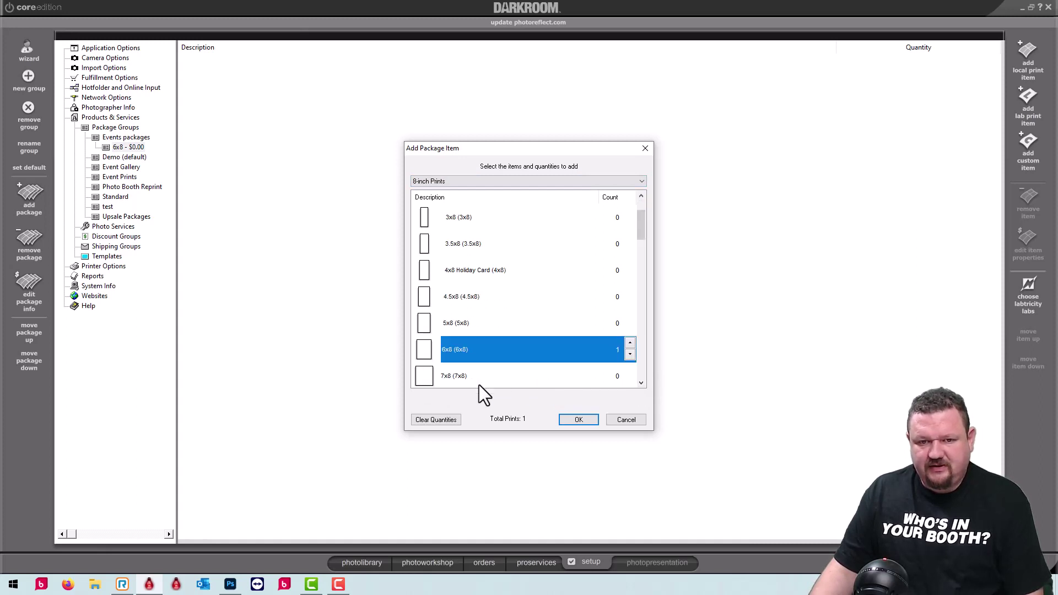
click(579, 421)
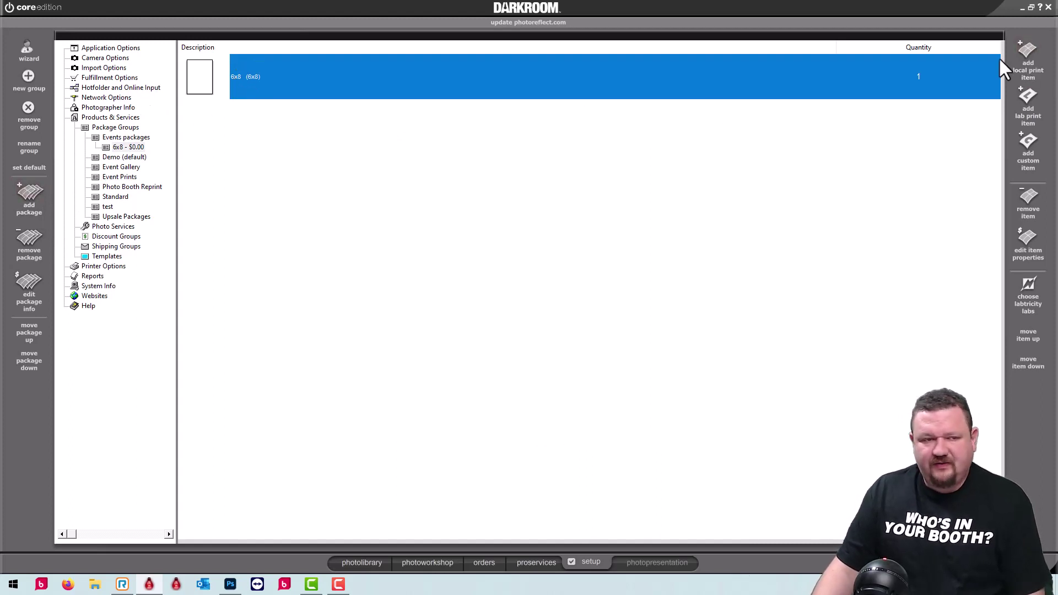
Step: Add a second free package named '4x6' at $0.00 to Events packages
click(30, 199)
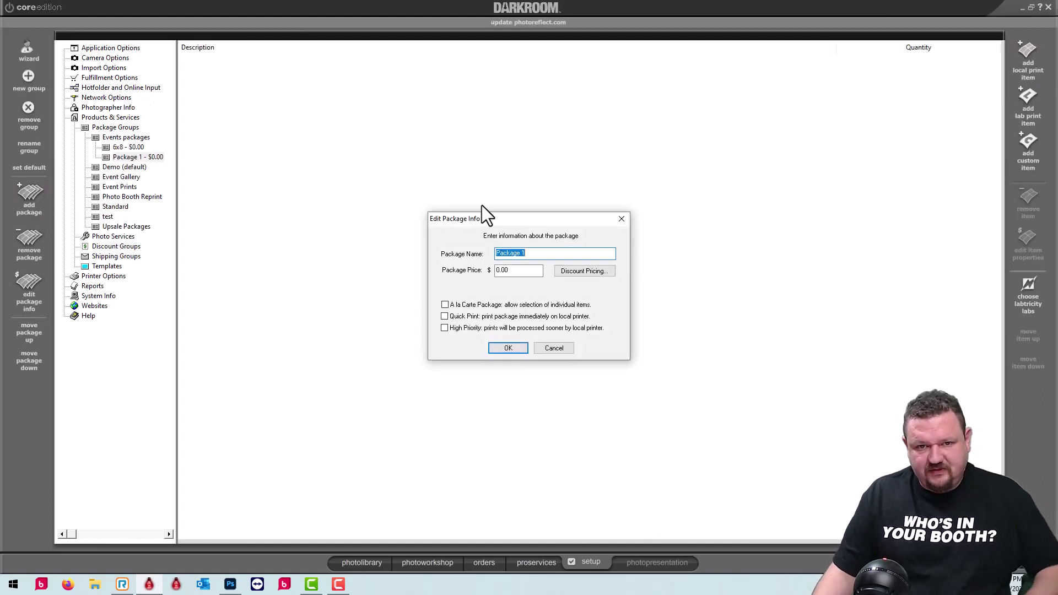
text(4x6)
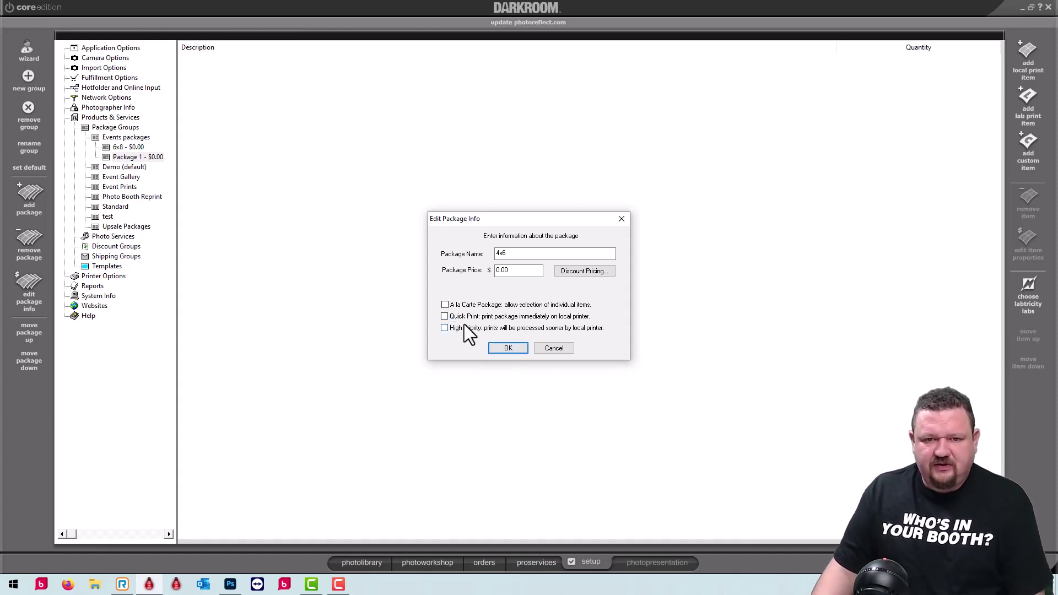
click(506, 350)
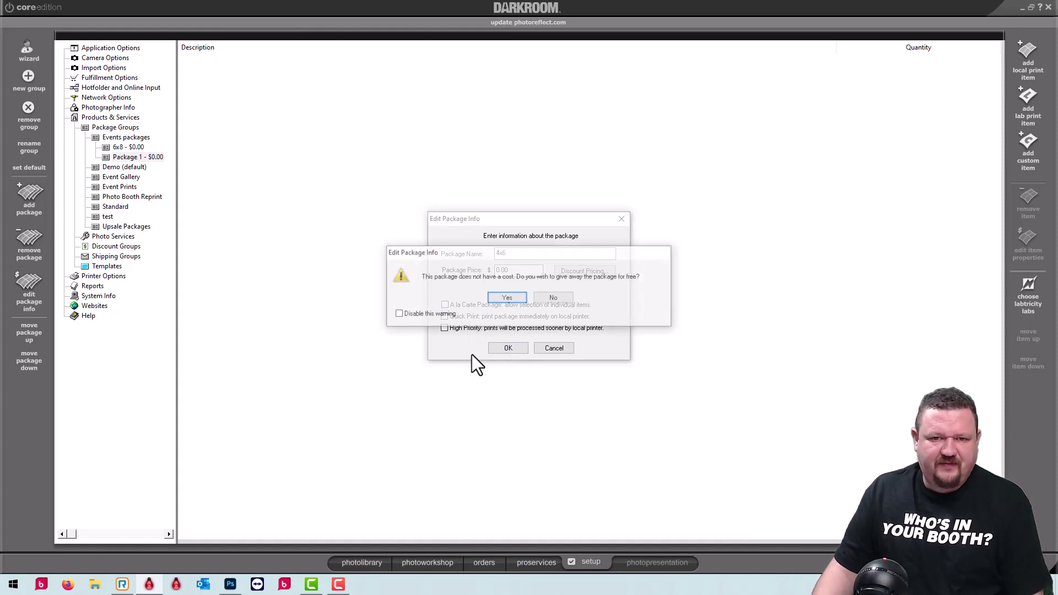
click(507, 298)
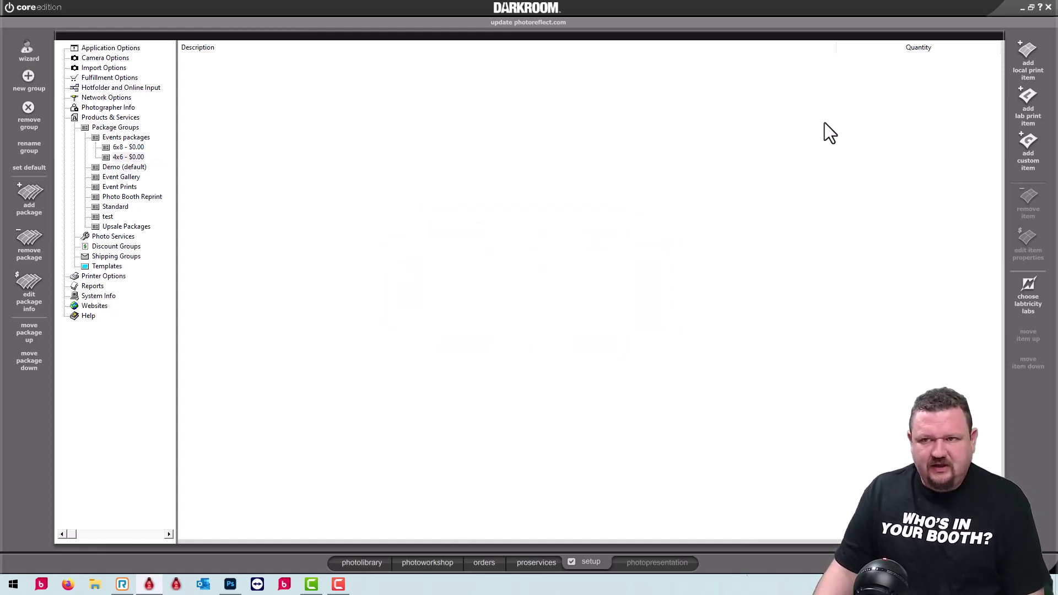
Step: Add one 4x6 print from the 6-inch Prints category to the 4x6 package
click(1025, 55)
click(436, 182)
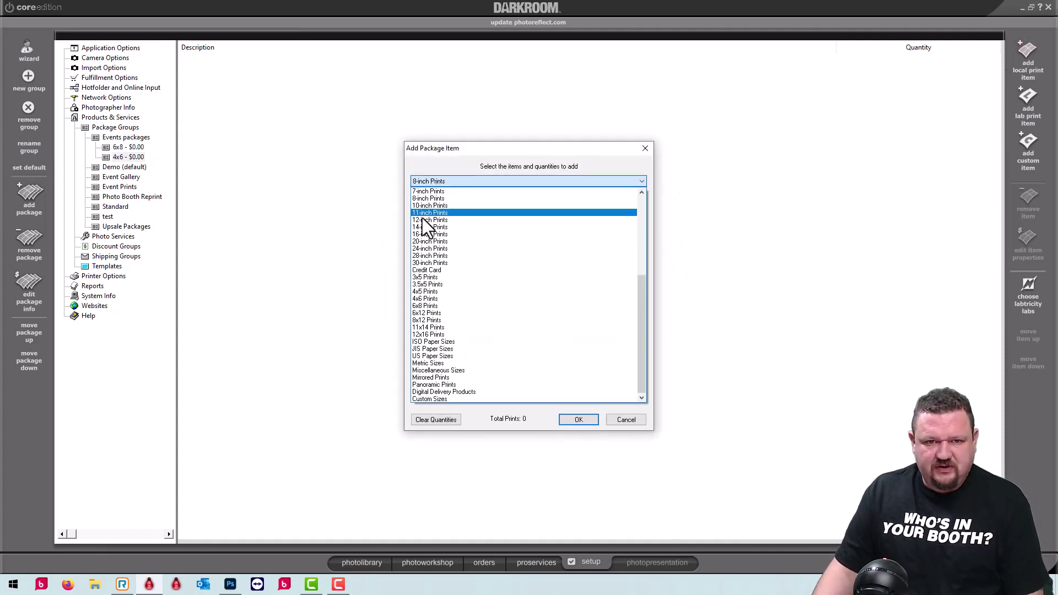
click(425, 206)
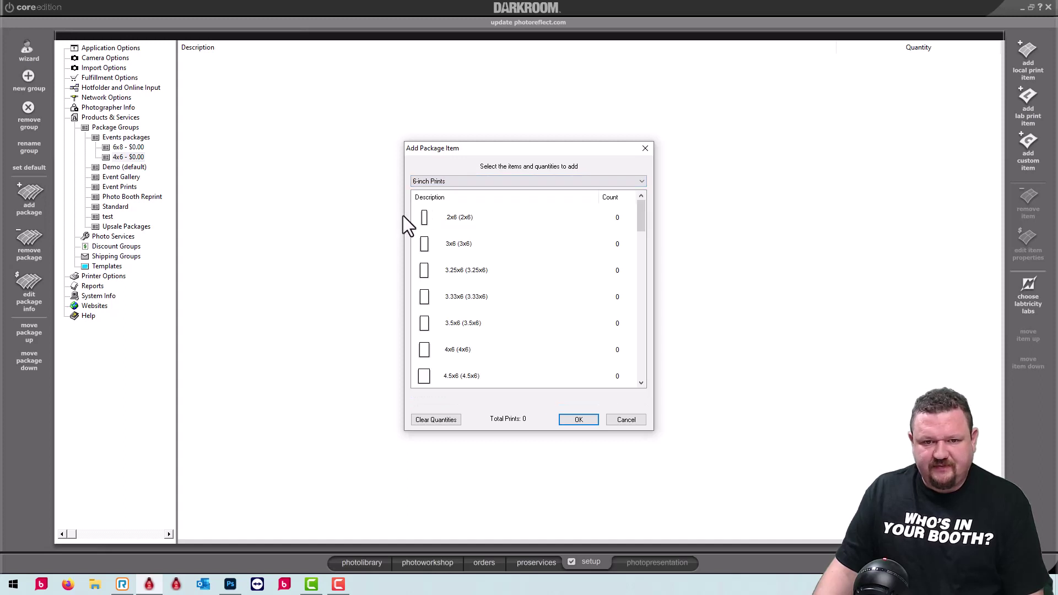
click(457, 352)
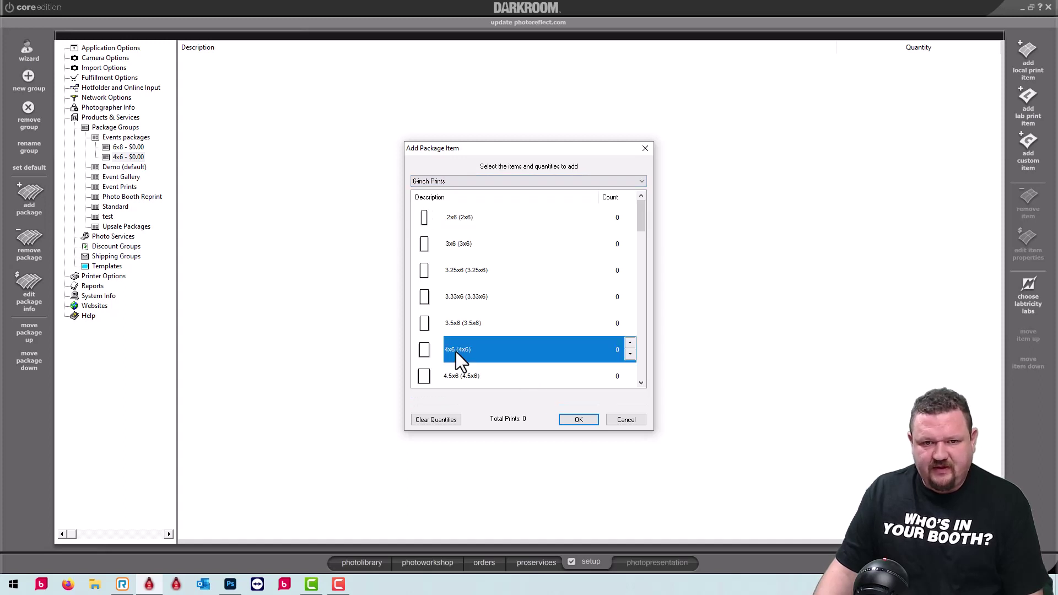
click(580, 421)
Step: Turn on Quick Print for the 6x8 package, keeping its $0.00 price
double_click(128, 147)
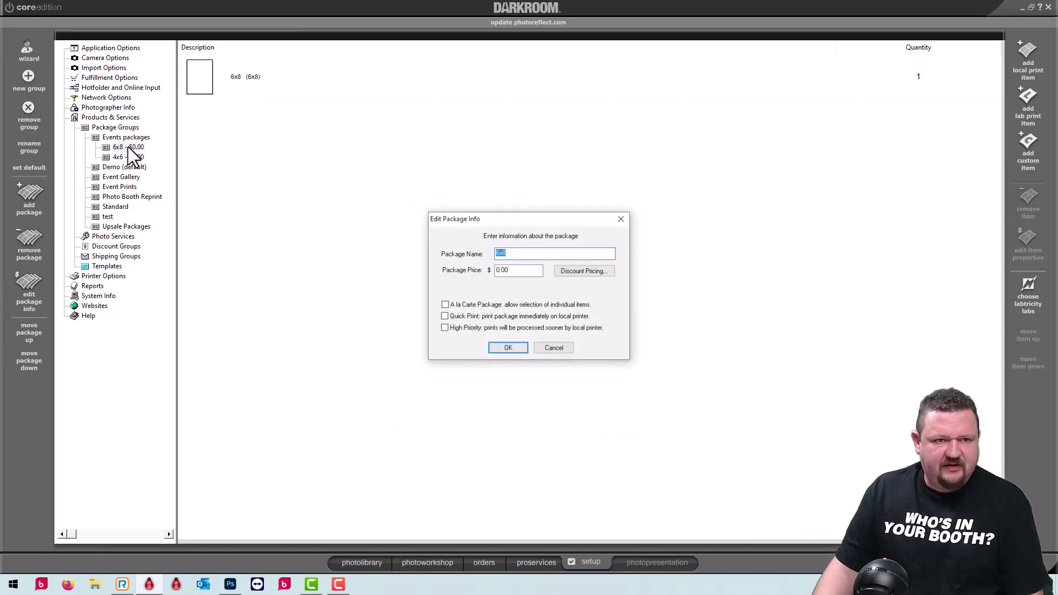
click(487, 318)
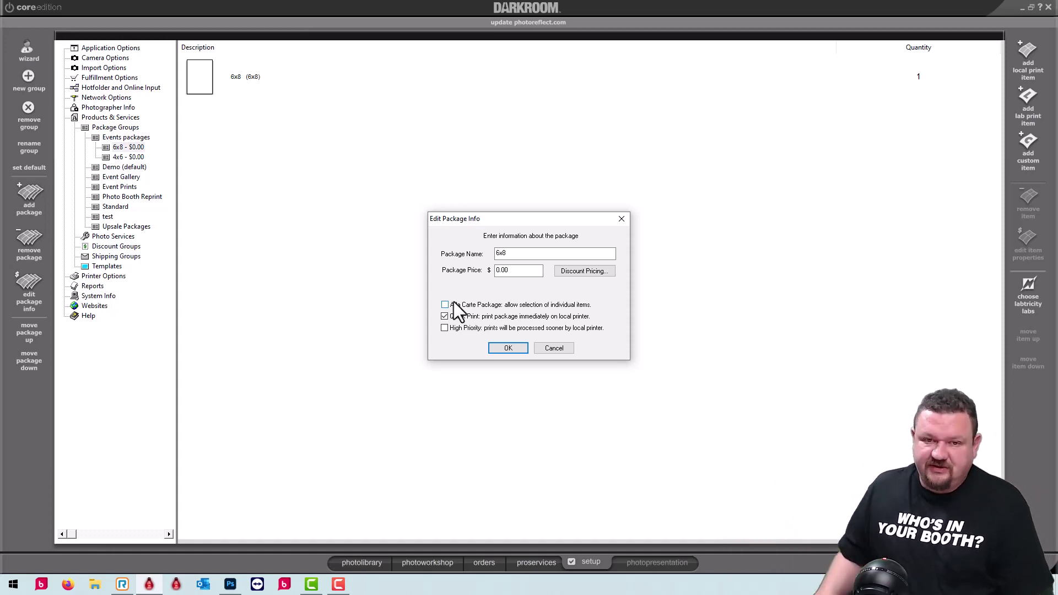
click(509, 348)
click(502, 301)
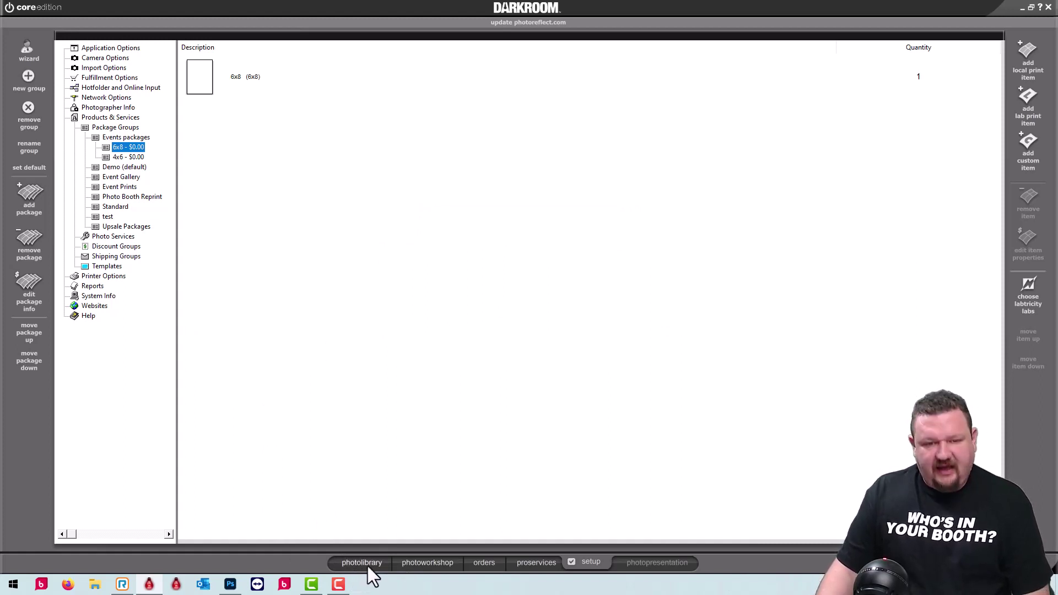
Step: Capture three photos in the photo workshop, then show the order panel and border chooser (Ctrl+B)
click(363, 563)
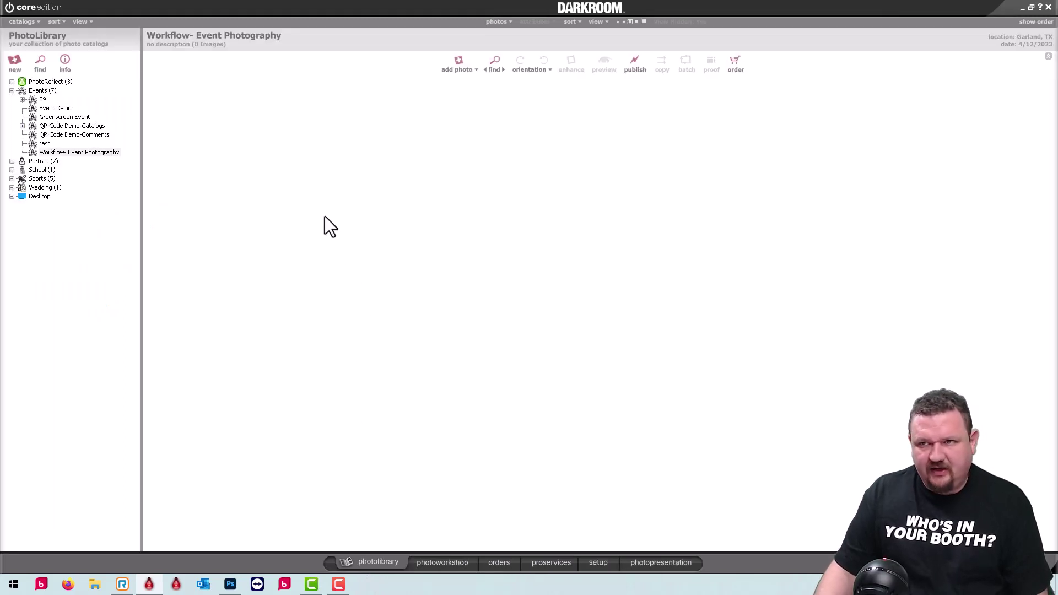
click(443, 563)
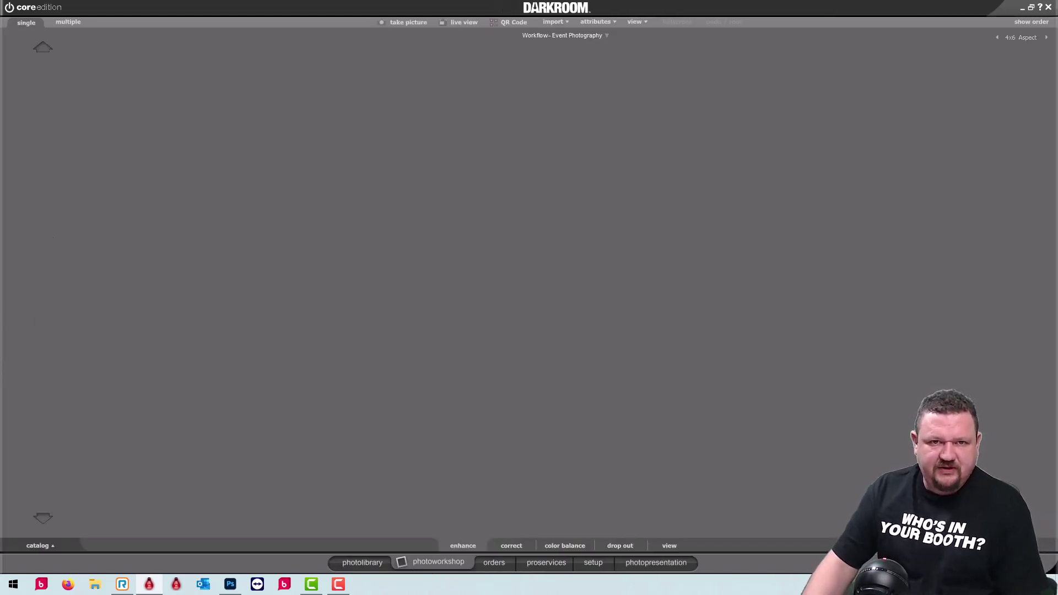
click(401, 22)
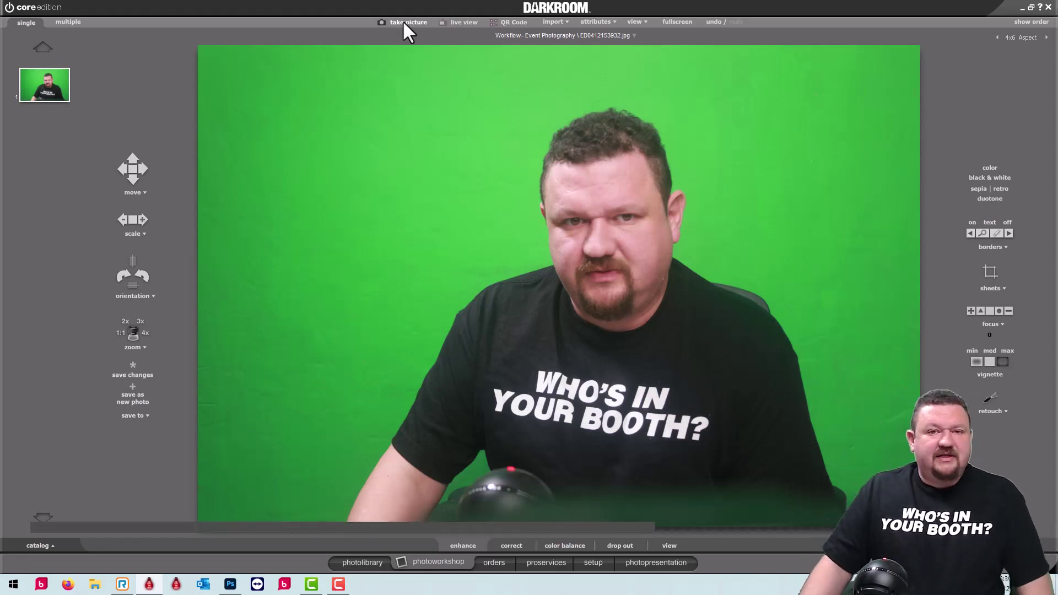
click(402, 21)
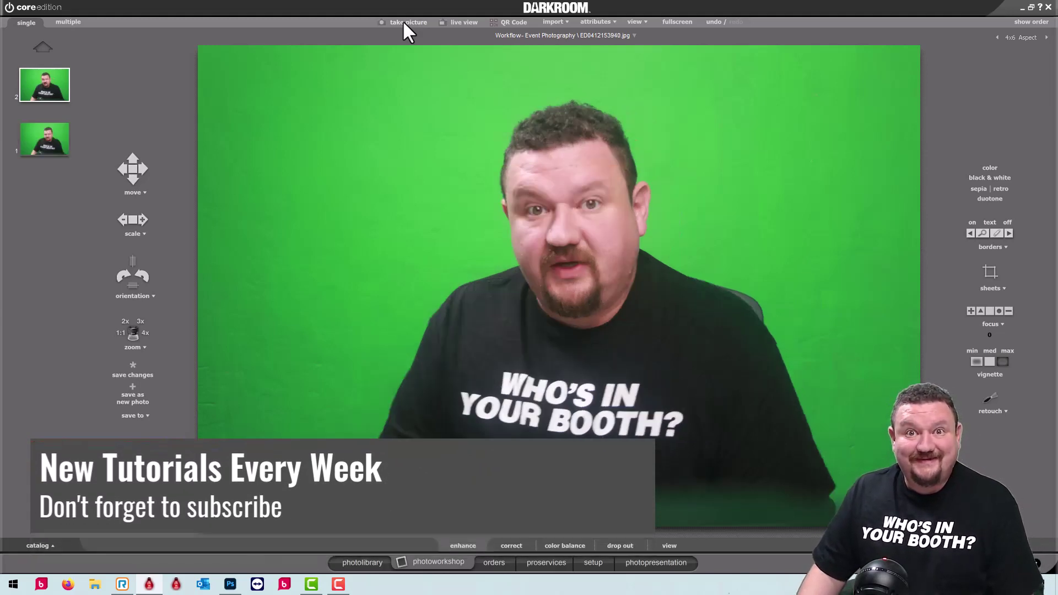
click(403, 25)
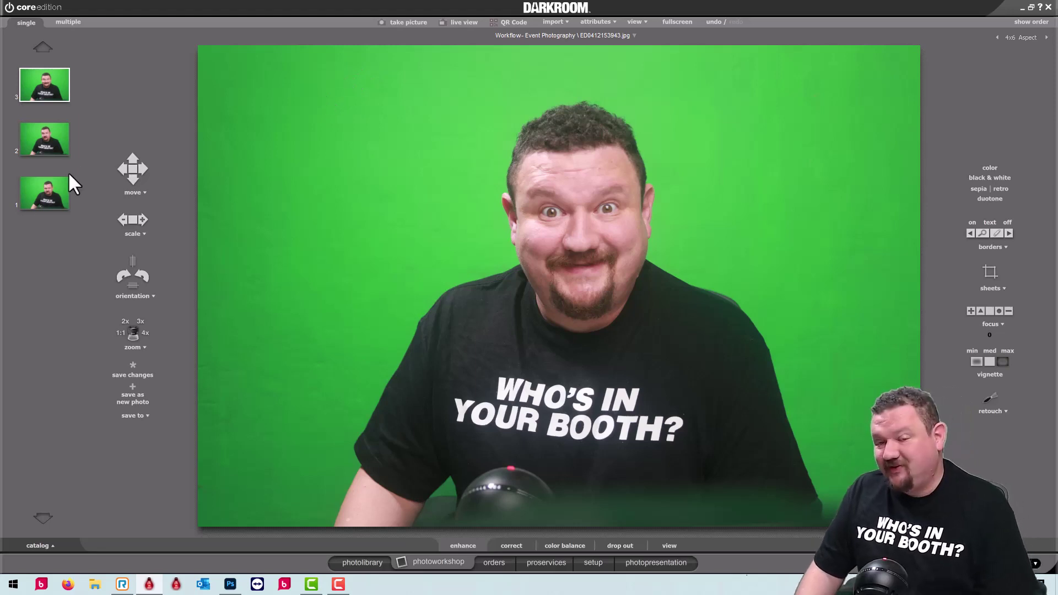
click(1031, 22)
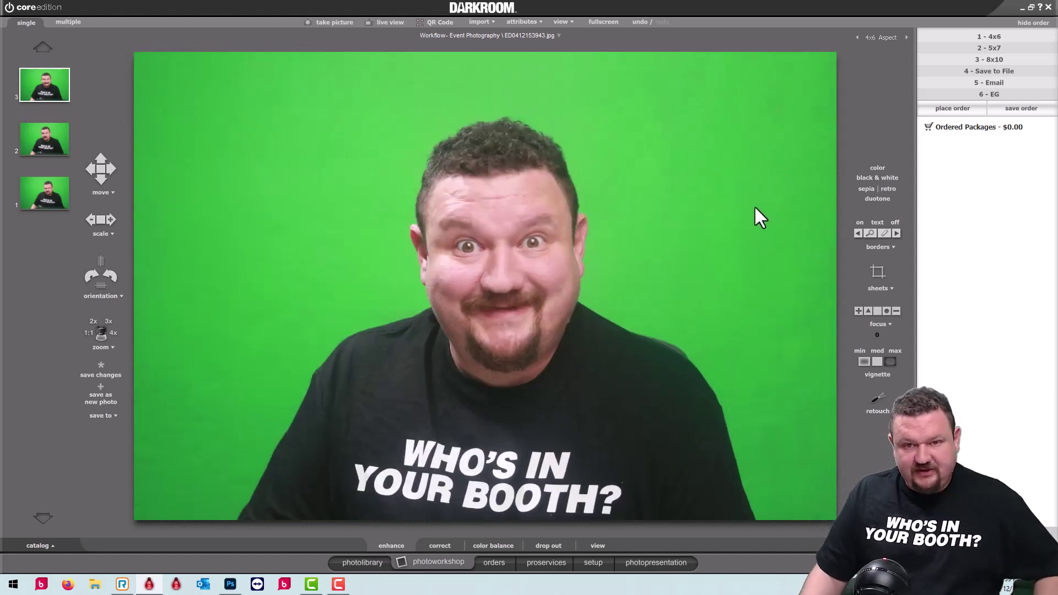
key(ctrl+b)
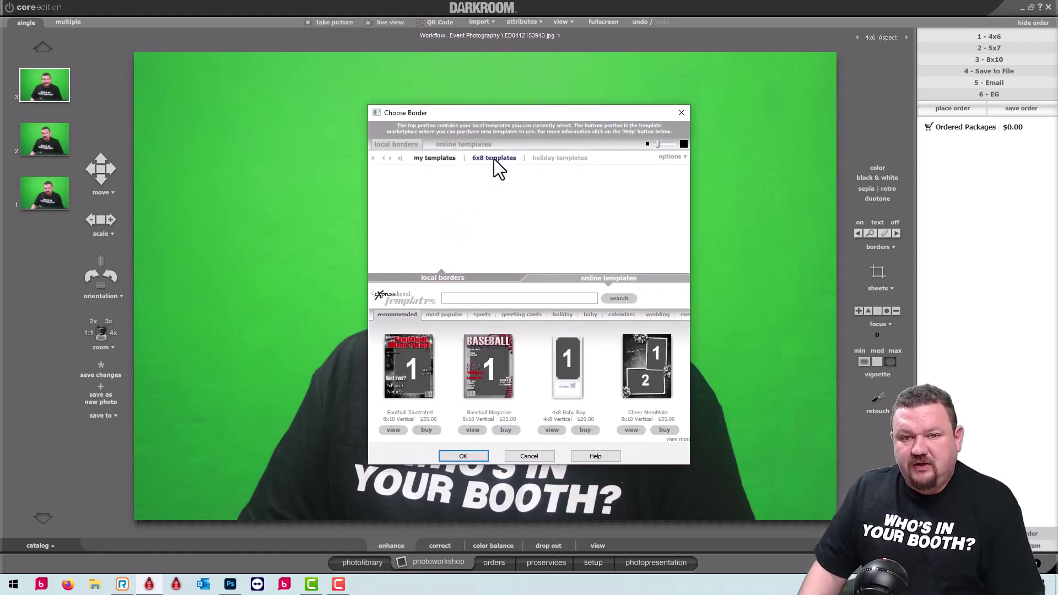
Step: Apply the 6x8 L05 layout to the creation
click(494, 158)
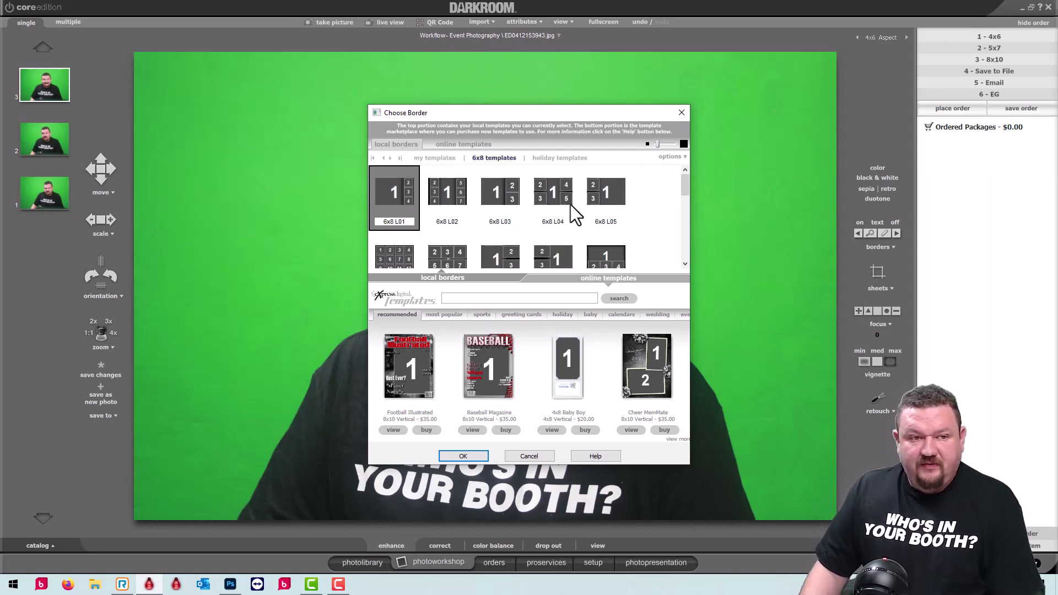
click(609, 189)
click(463, 456)
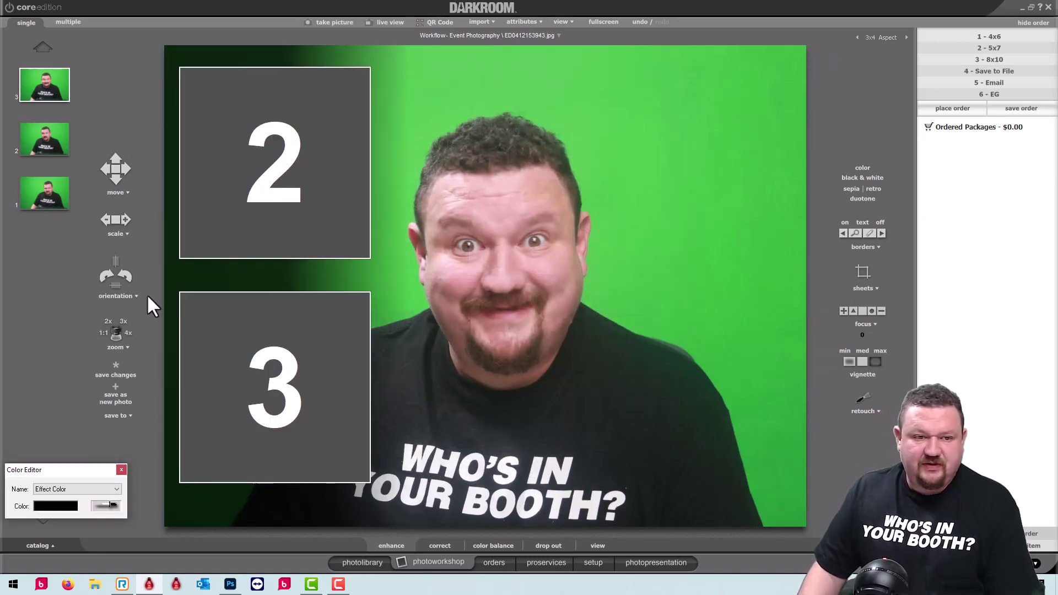
Step: Drag the photos into the small and large layout slots and make the whole creation black and white
click(42, 84)
click(43, 138)
drag(44, 193, 237, 405)
drag(41, 186, 623, 504)
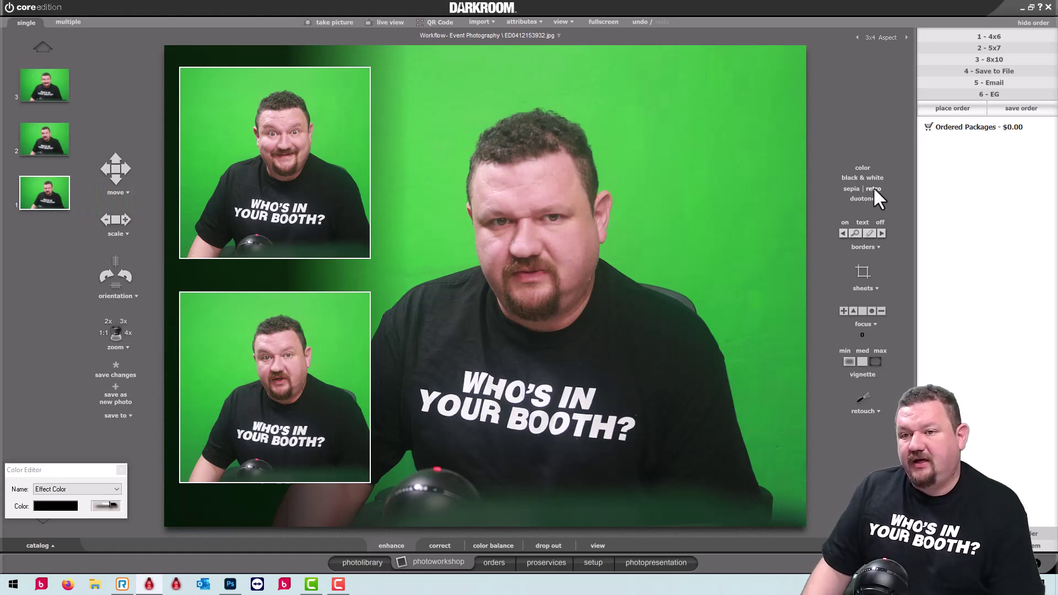
click(876, 177)
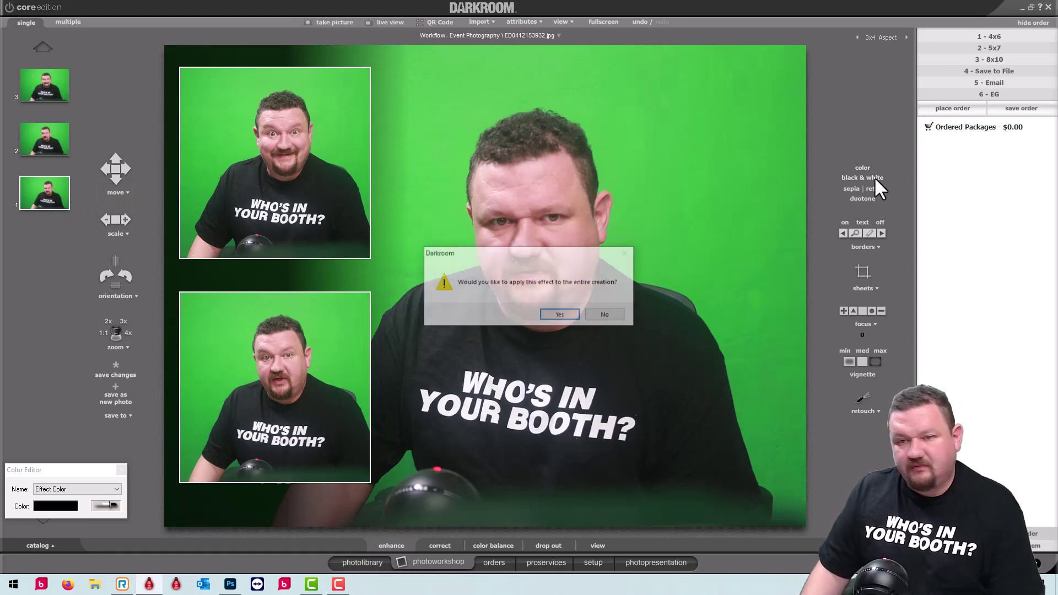
click(571, 316)
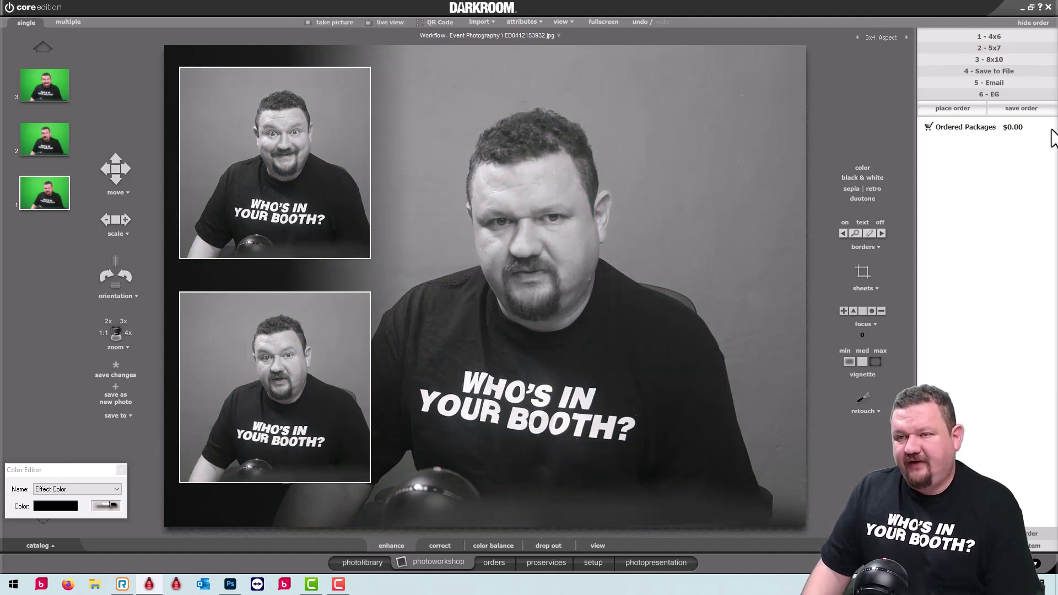
Step: Switch the order choices to the Events packages and start a one-copy 6x8 order
click(1015, 533)
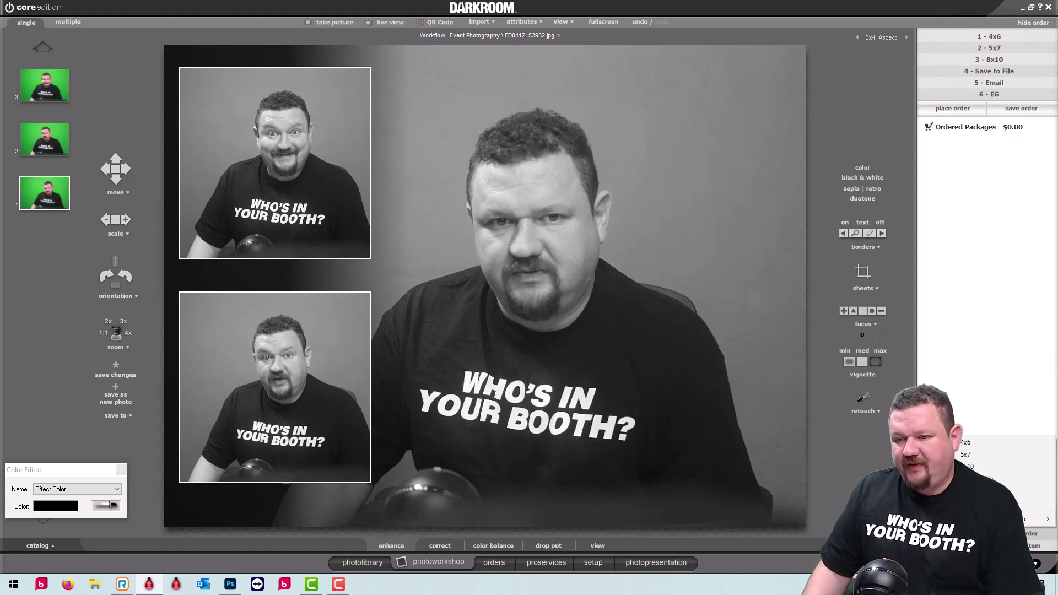
mouse_move(1036, 519)
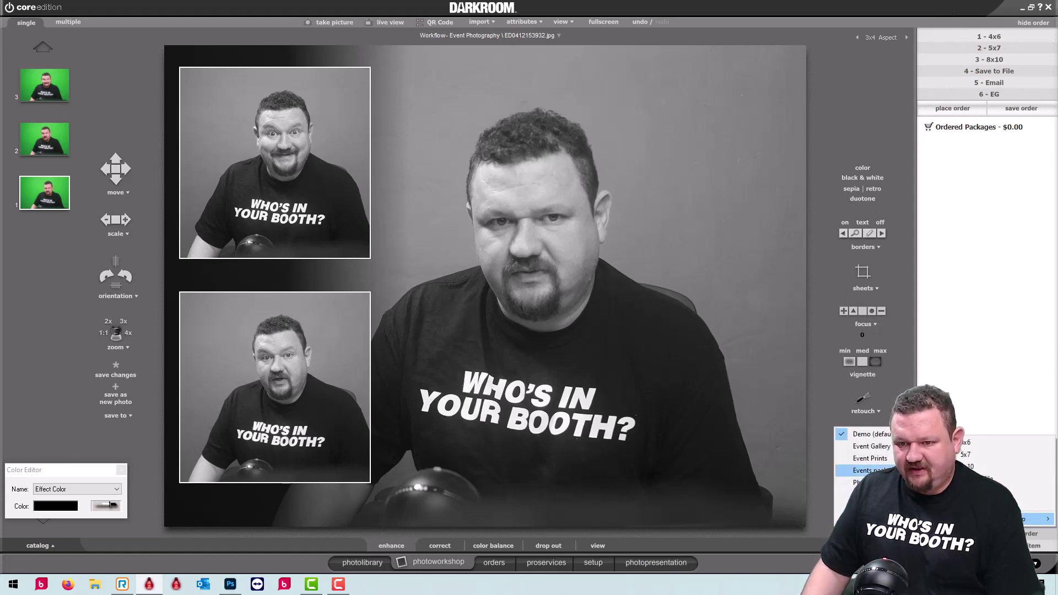
click(866, 470)
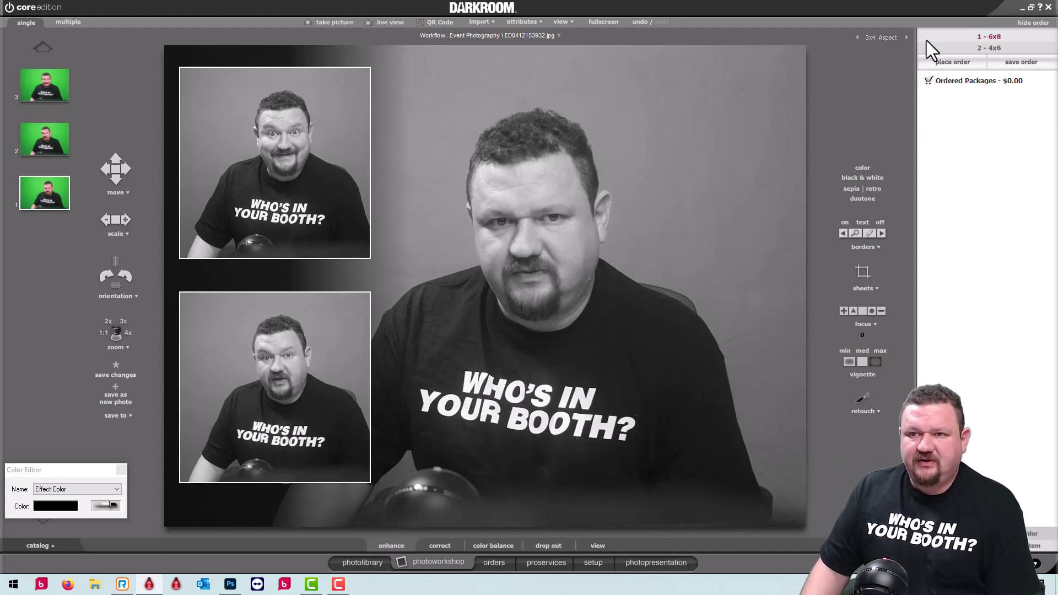
click(1002, 35)
click(508, 276)
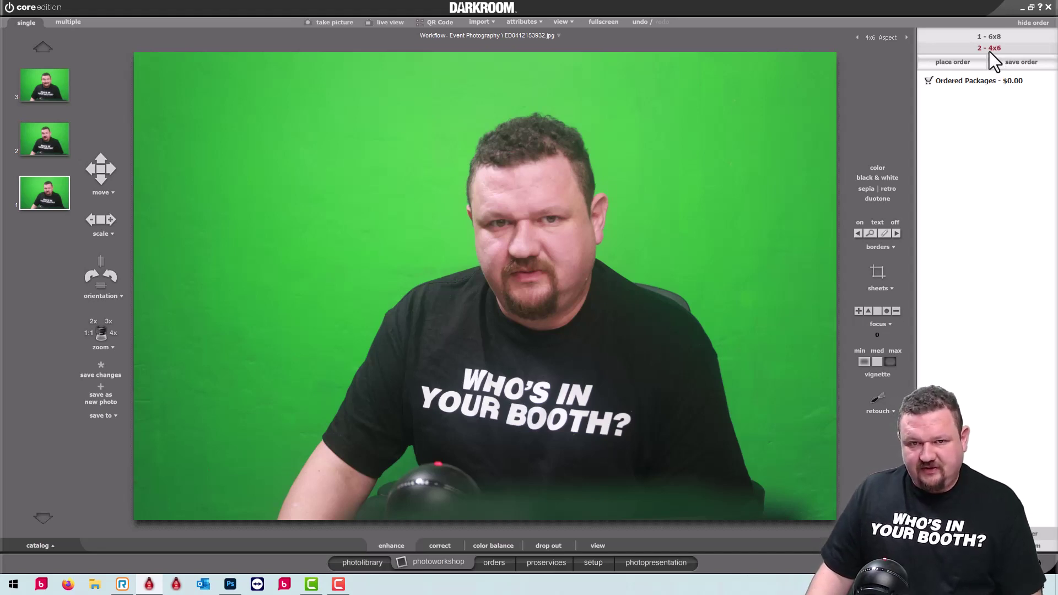
Step: Order one copy of the 2 - 4x6 package, place the order and print it from the summary
click(987, 49)
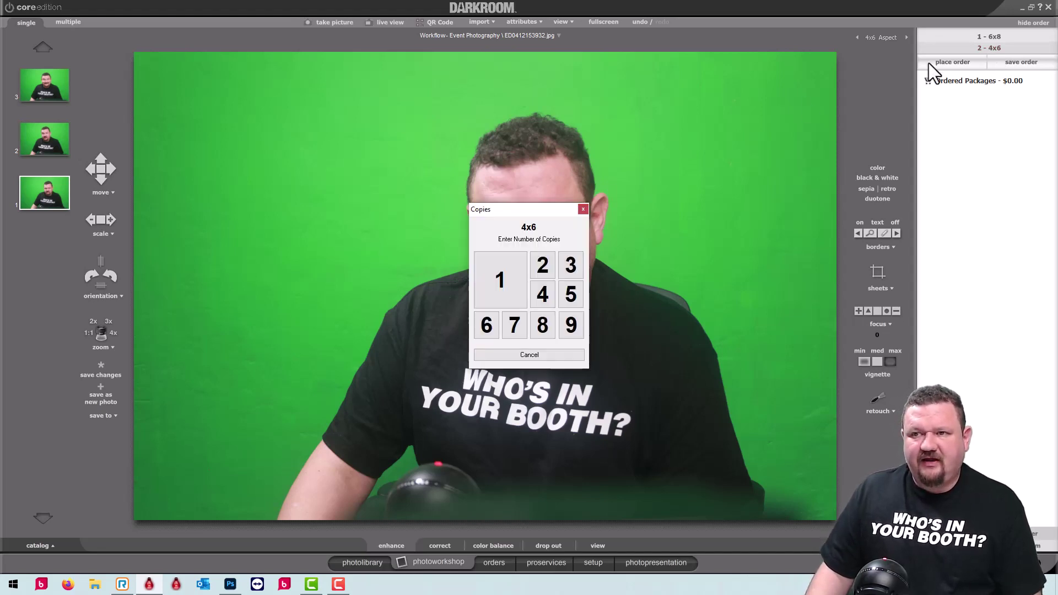
click(491, 295)
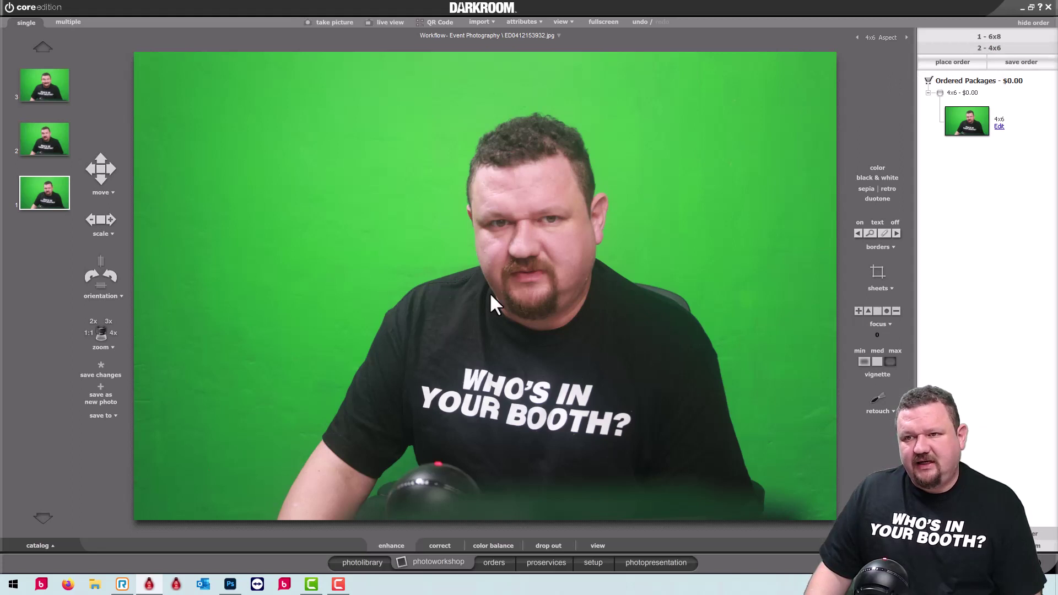
click(955, 62)
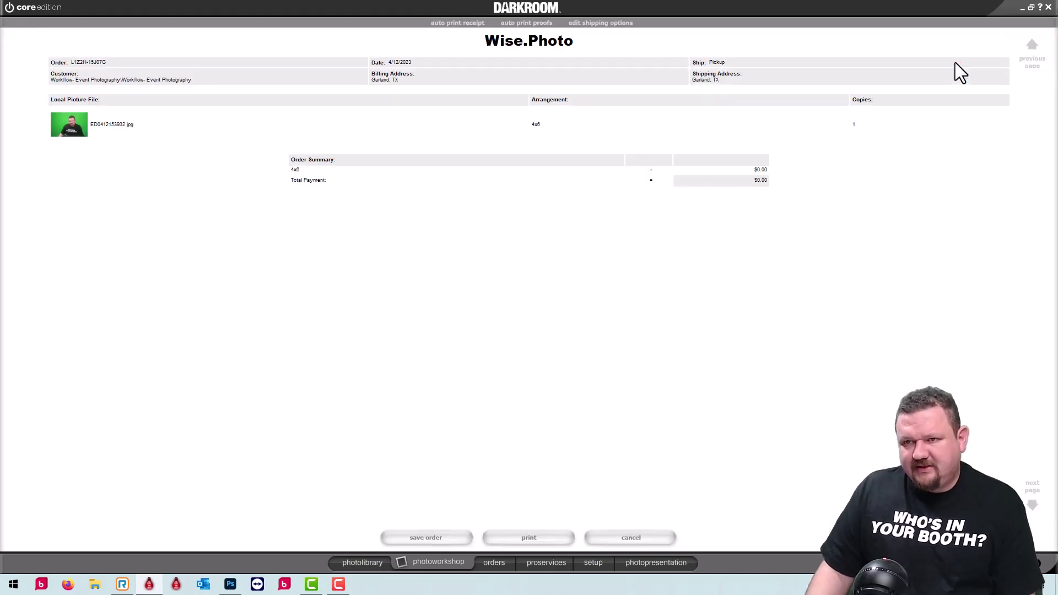
click(530, 538)
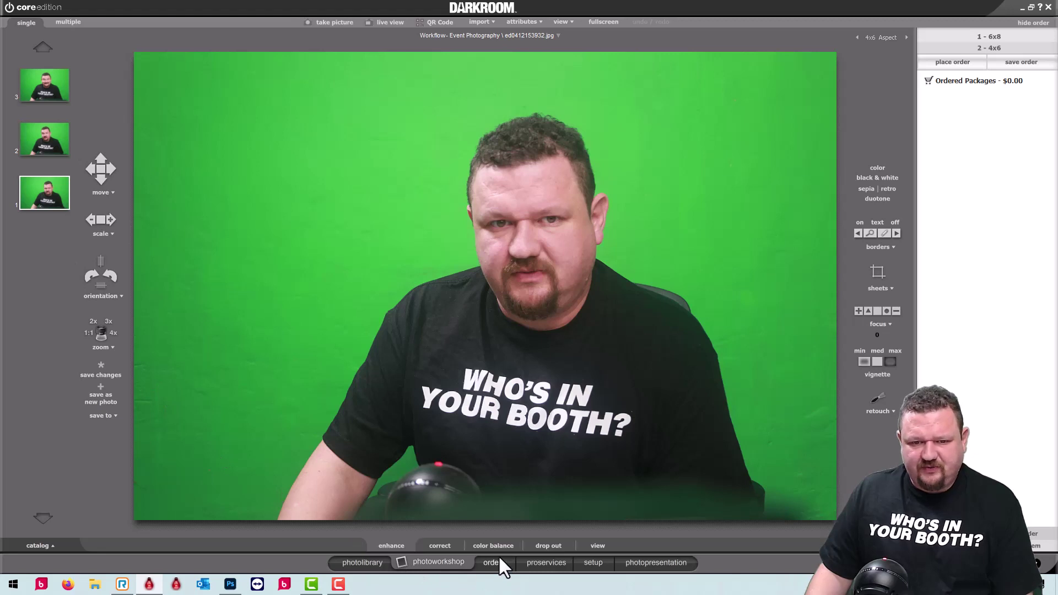
Step: Select the new 4x6 order in the orders list and cancel its printing
click(499, 560)
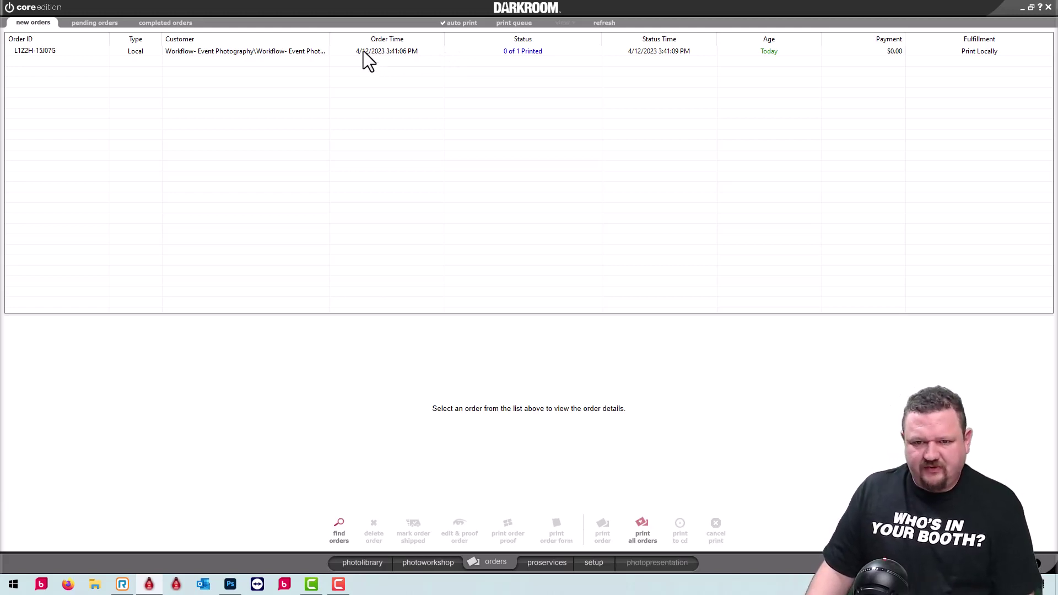
click(332, 51)
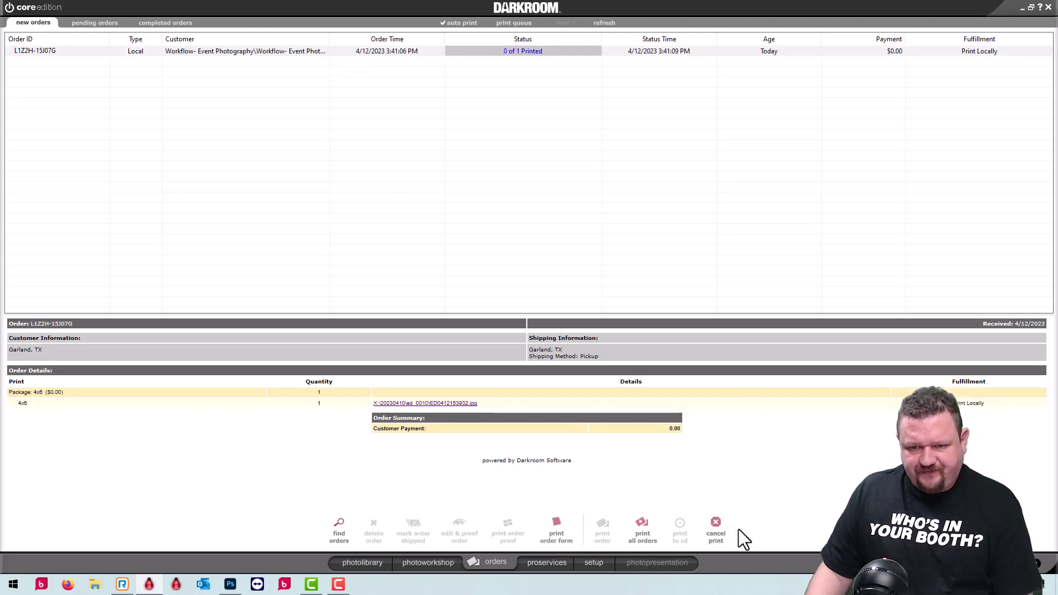
click(716, 527)
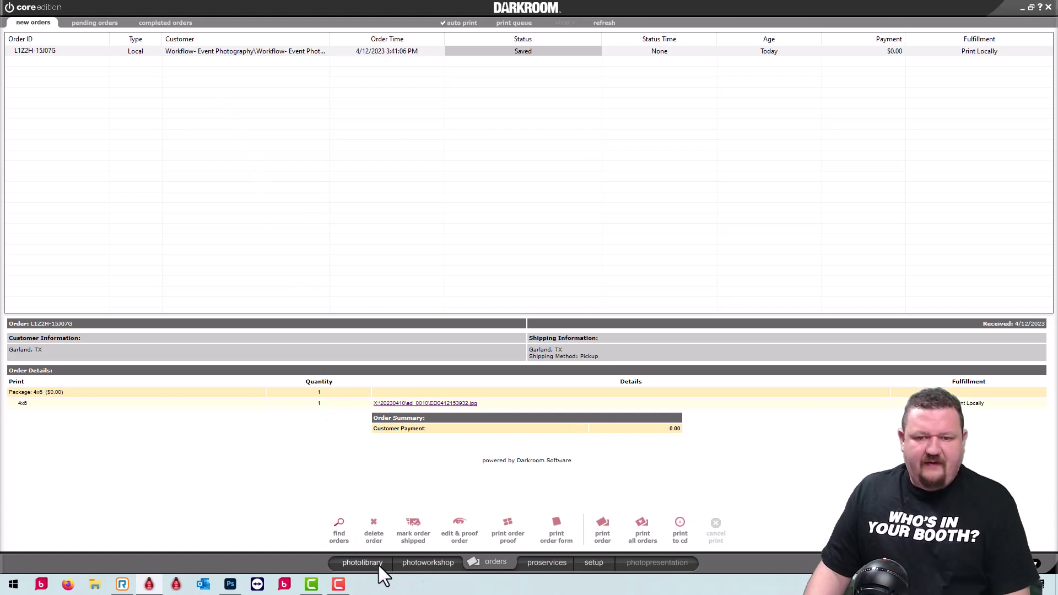
Step: In Setup, open the Events packages 4x6 package and select its 4x6 print item
click(596, 565)
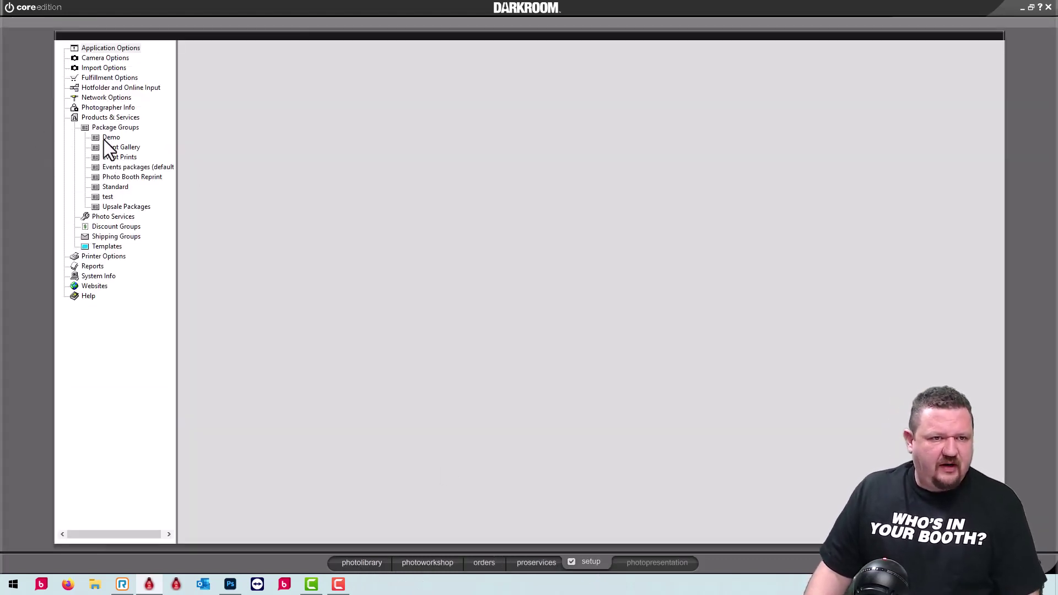
click(116, 167)
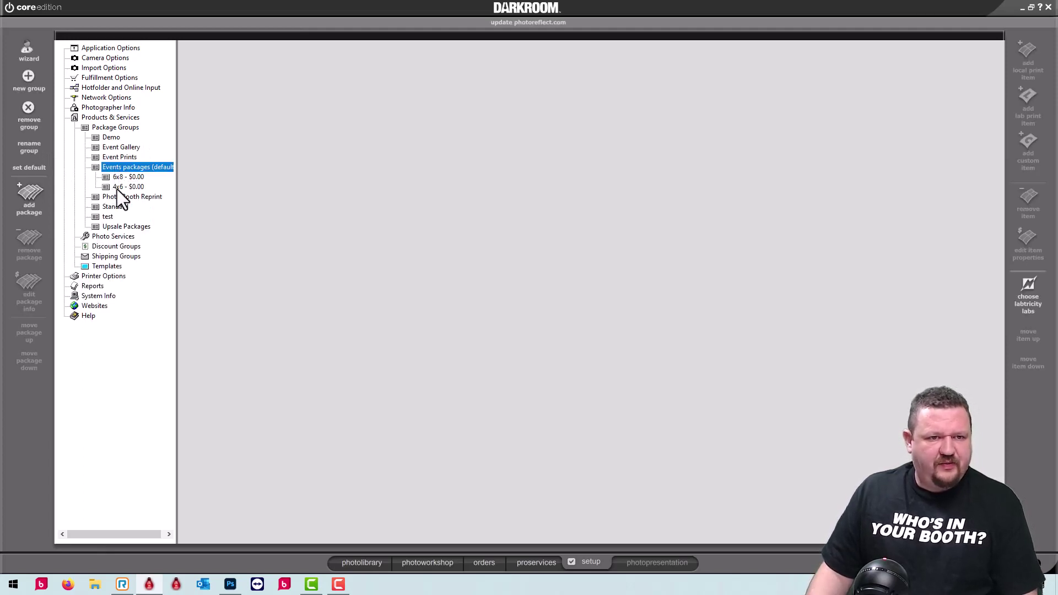
click(117, 188)
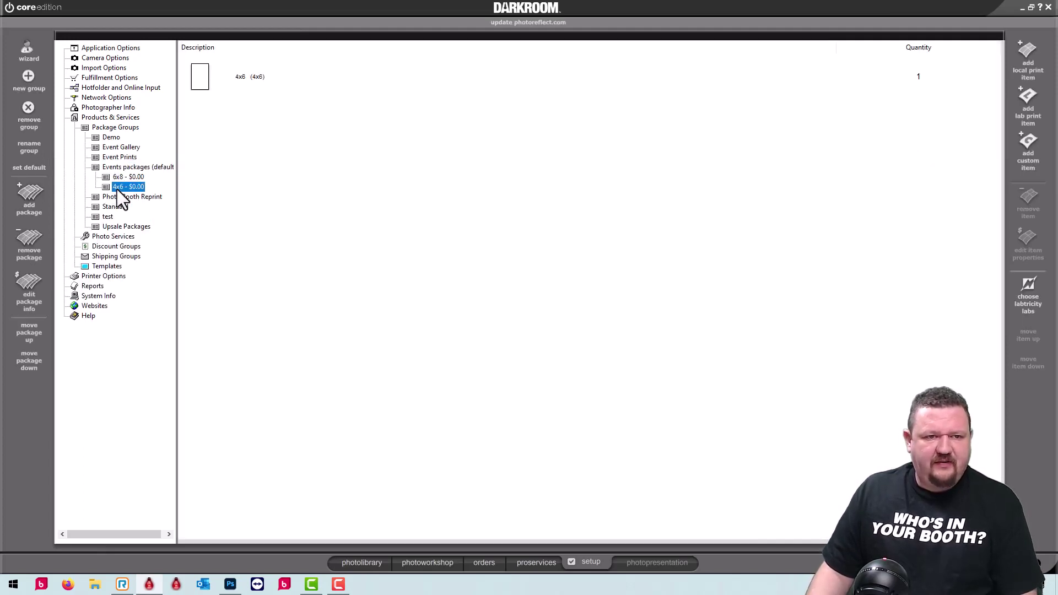
click(201, 80)
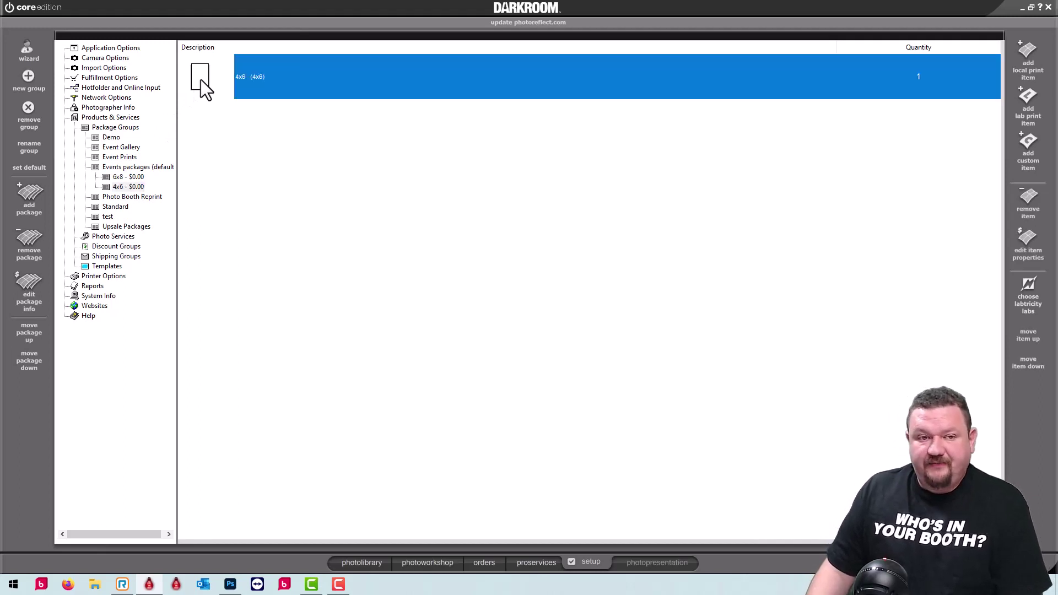
Step: Browse the Sample Borders' Basic and Green Screens templates, selecting the muslin Green Scene backdrop
click(99, 266)
click(120, 209)
click(118, 217)
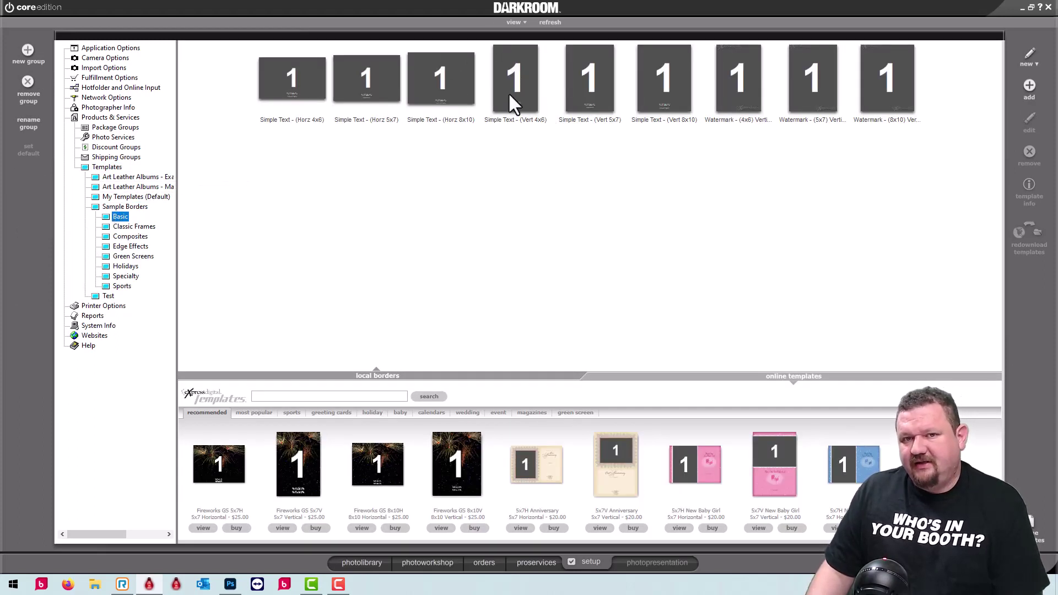
click(520, 107)
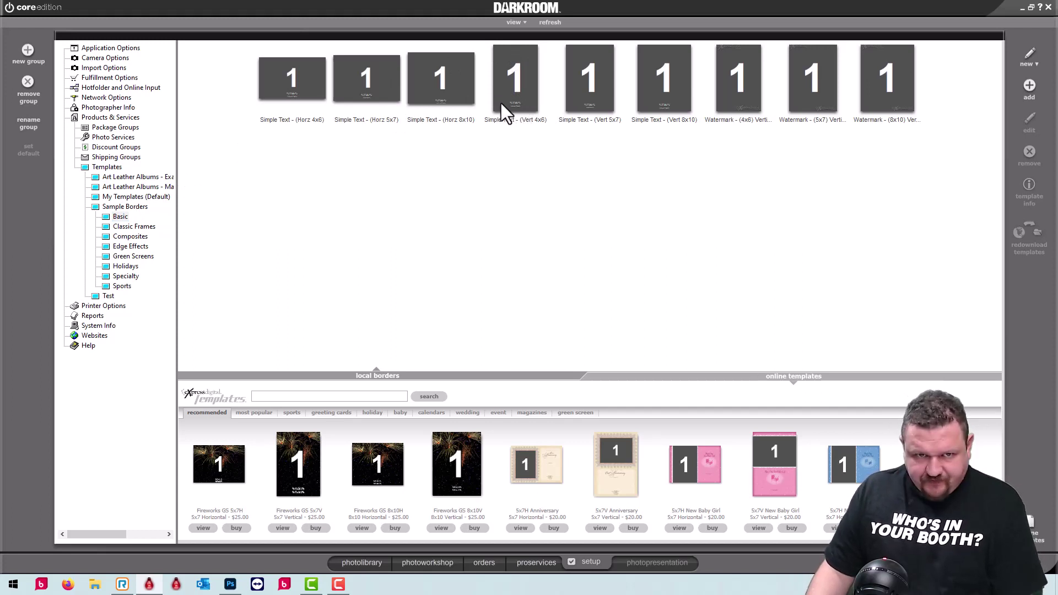
click(131, 256)
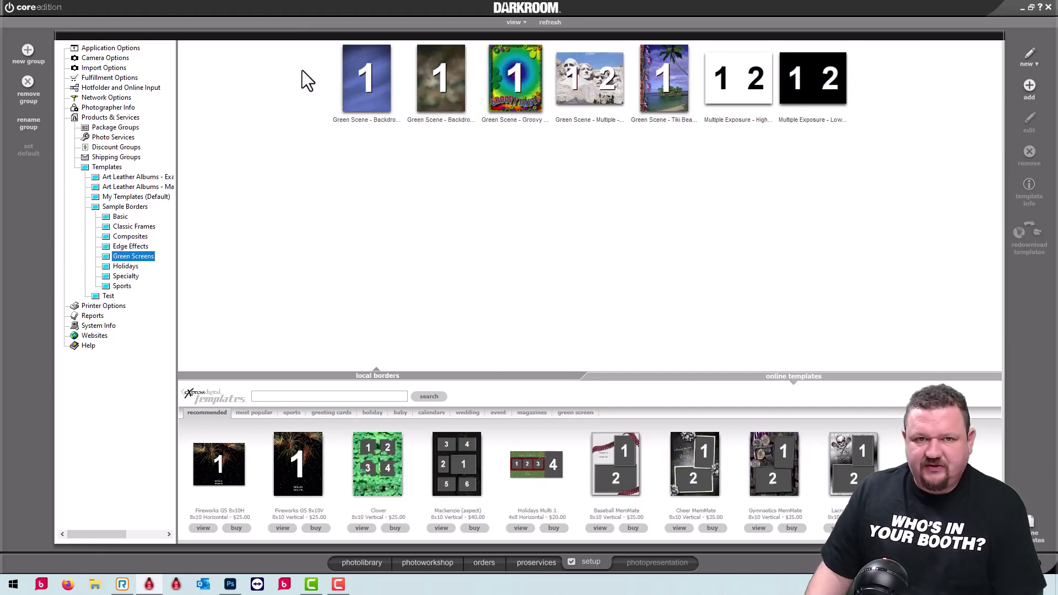
click(435, 90)
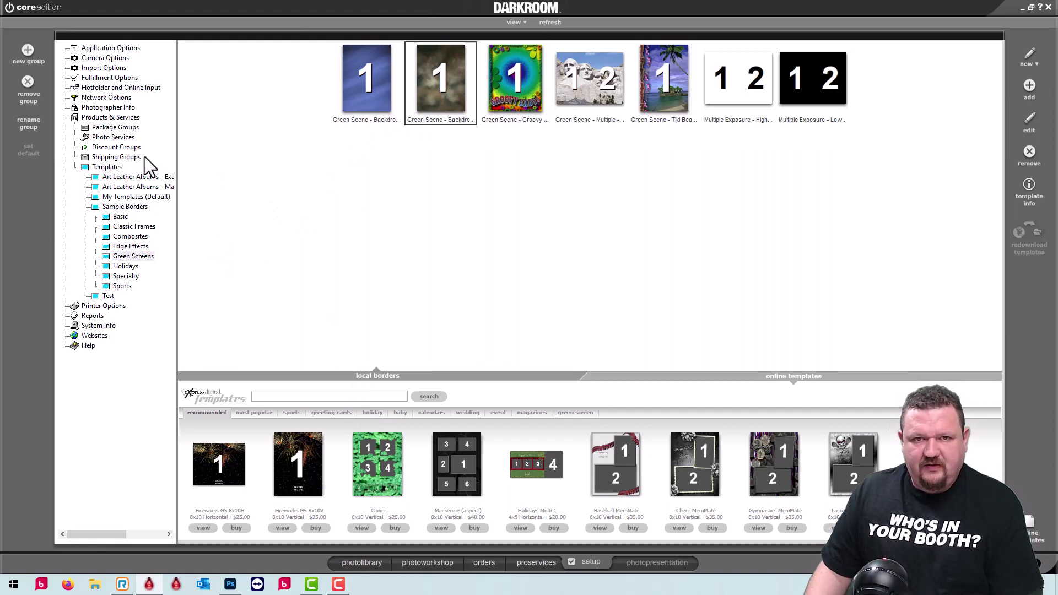
Step: Open the Events packages 4x6 print item settings and tick Always use a border
click(105, 128)
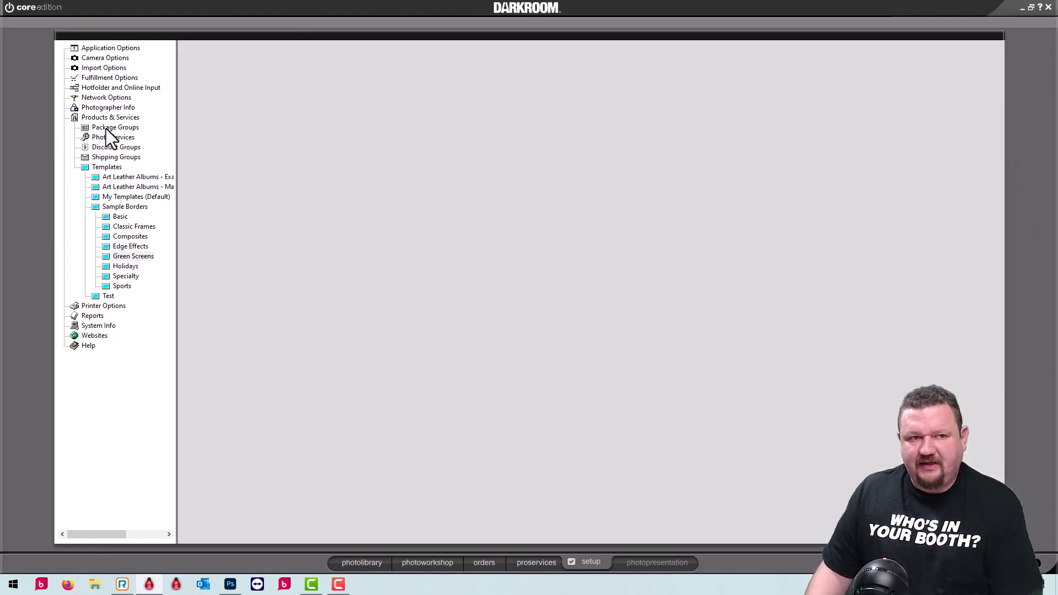
double_click(128, 168)
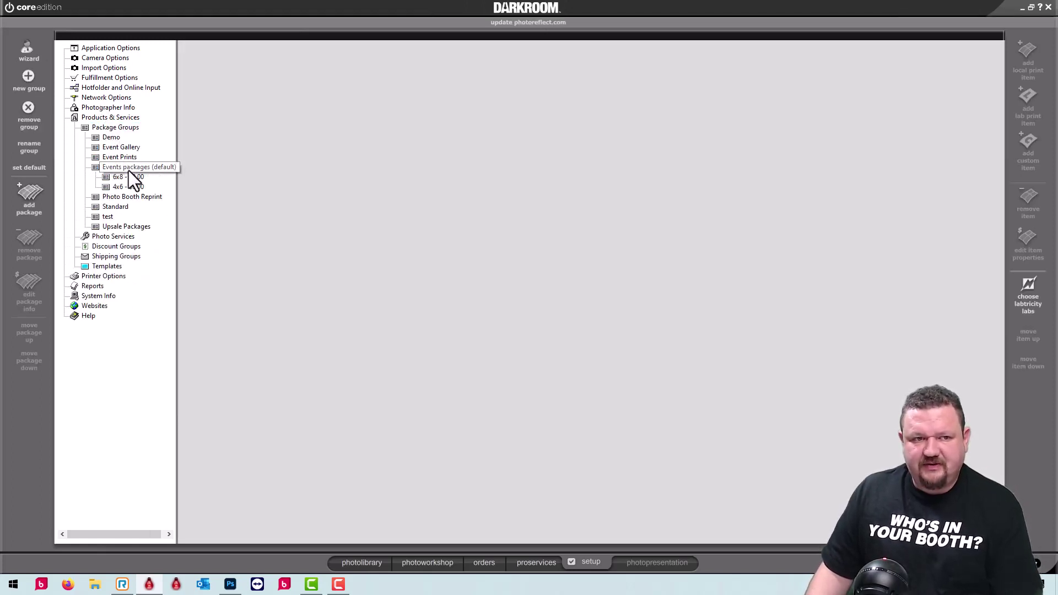
click(128, 188)
double_click(201, 79)
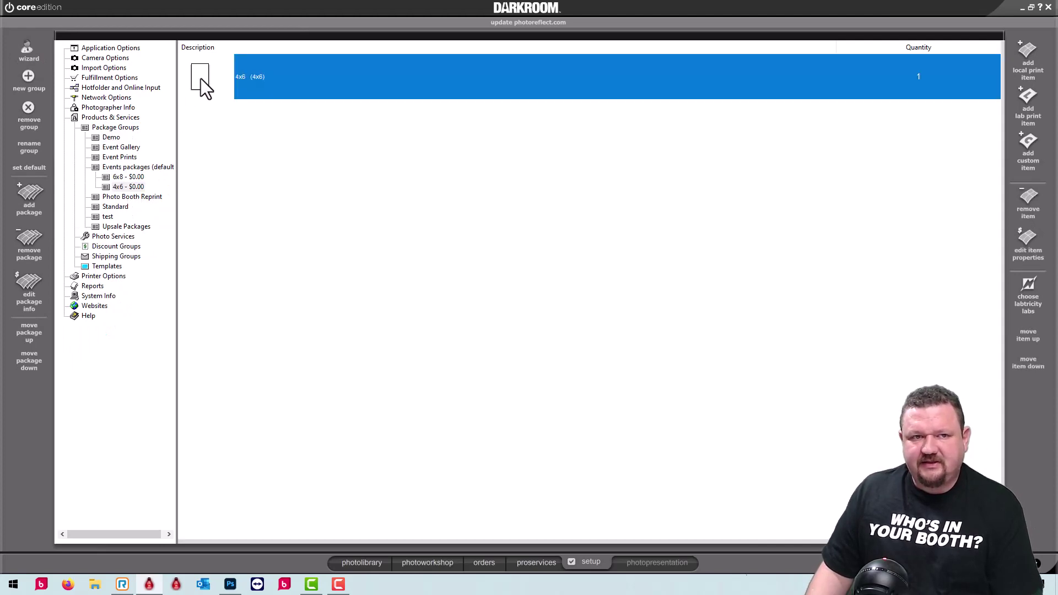
click(530, 321)
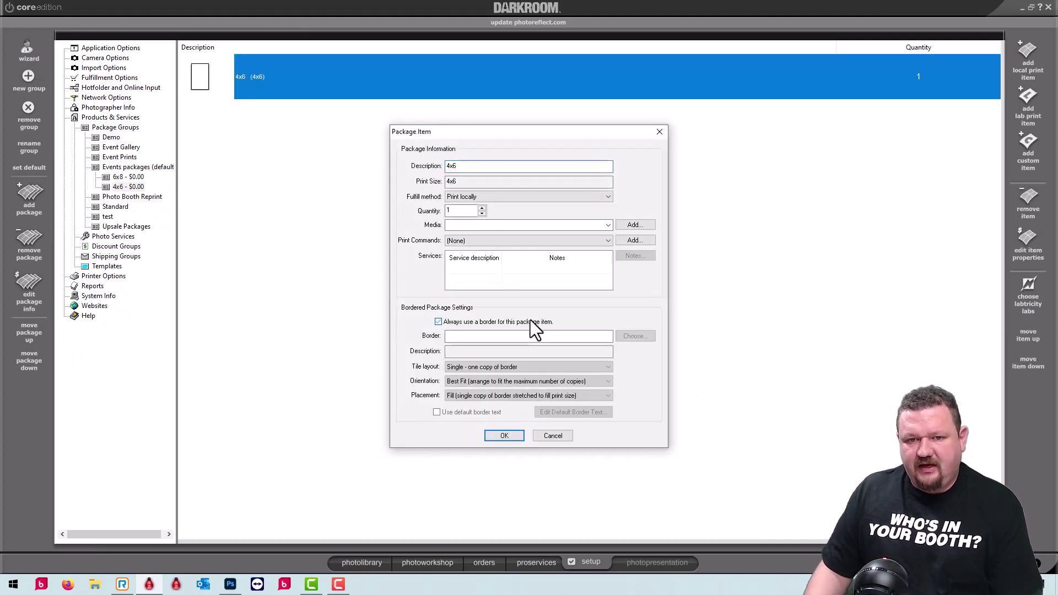
Step: Choose the Green Scene - Backdrop Muslin - (5x7) Vertical sample border and save the item
click(635, 337)
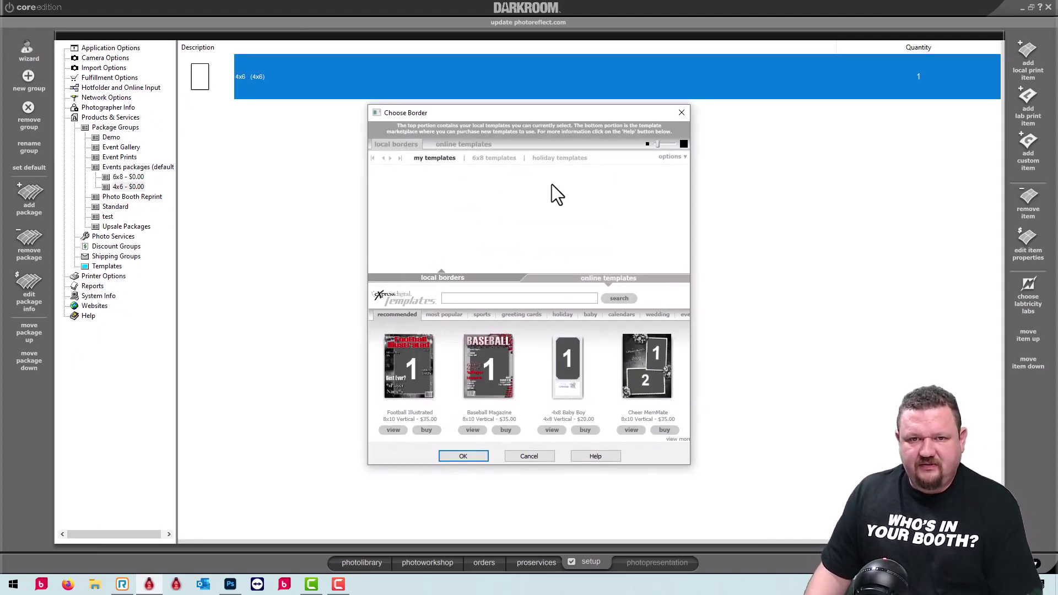
click(677, 157)
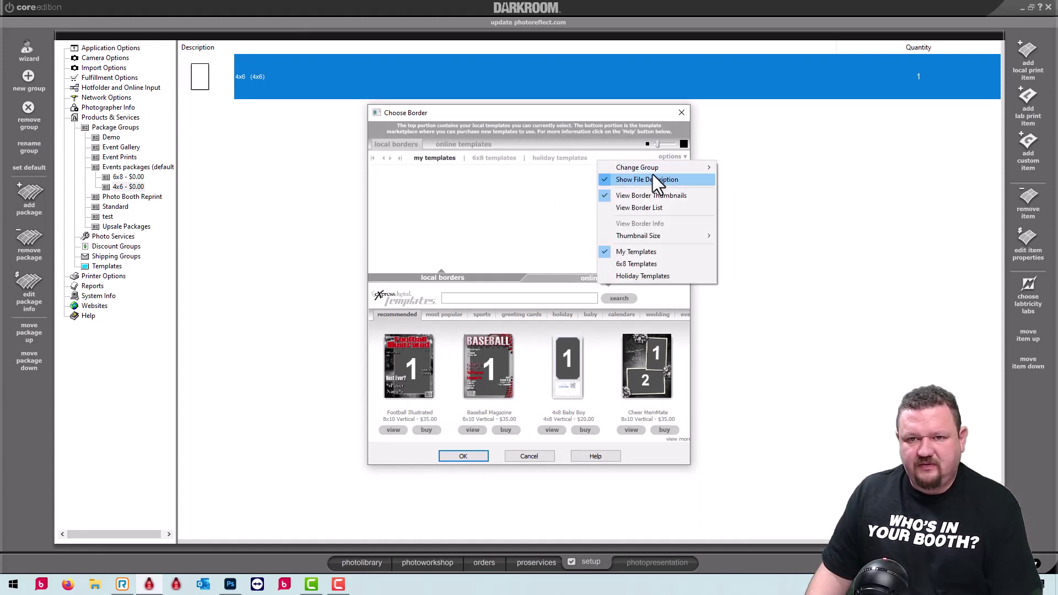
mouse_move(663, 170)
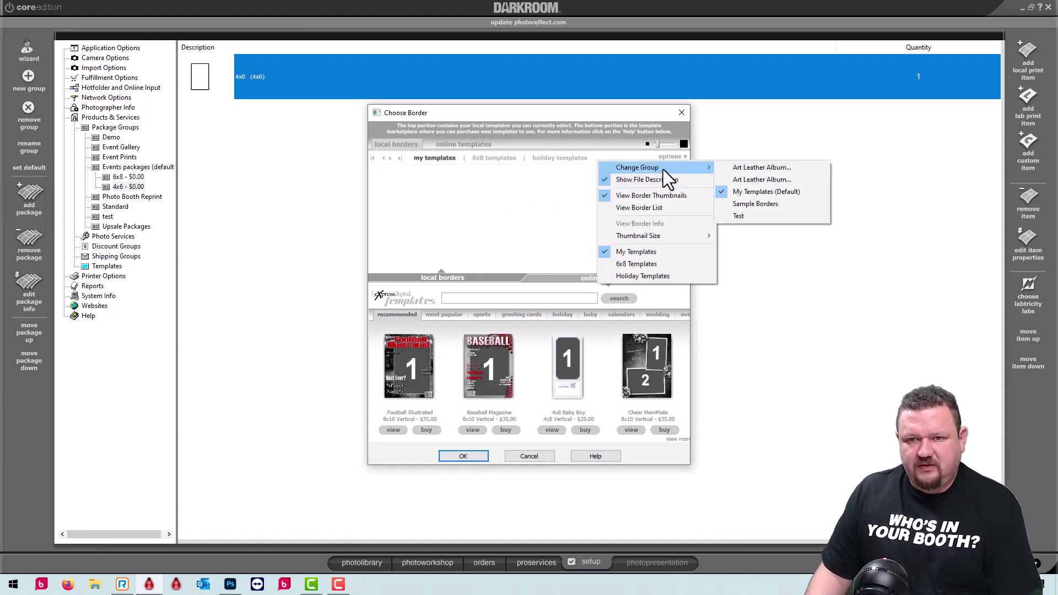
click(758, 206)
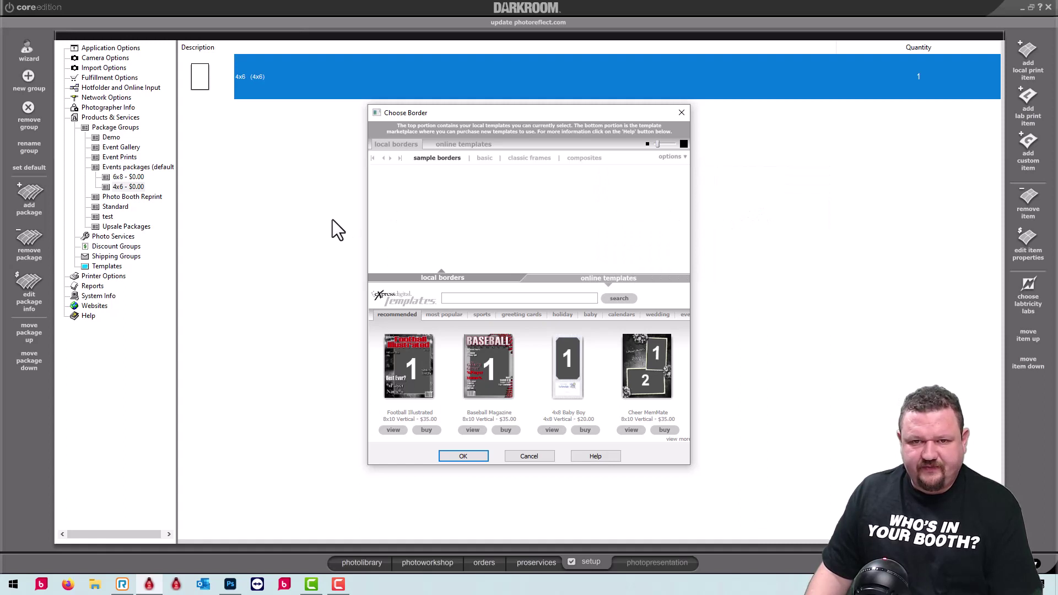
click(398, 160)
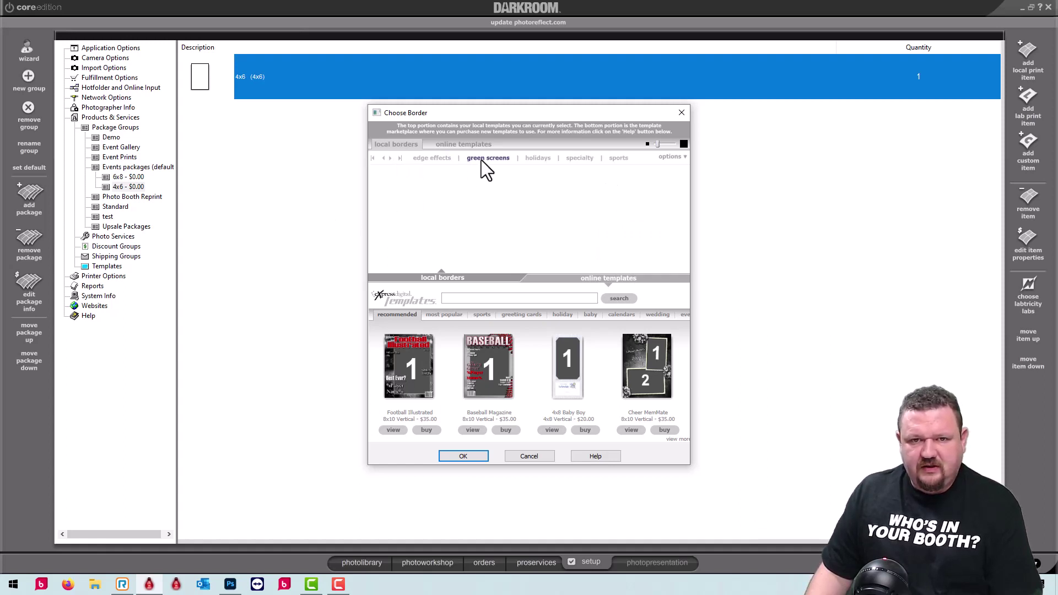
click(442, 208)
click(457, 454)
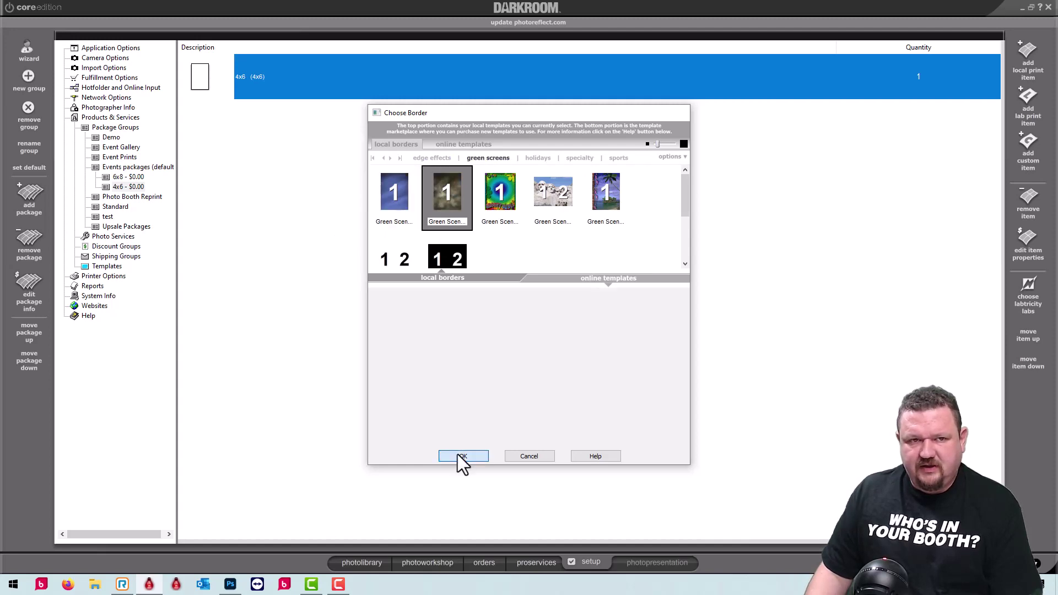
click(505, 436)
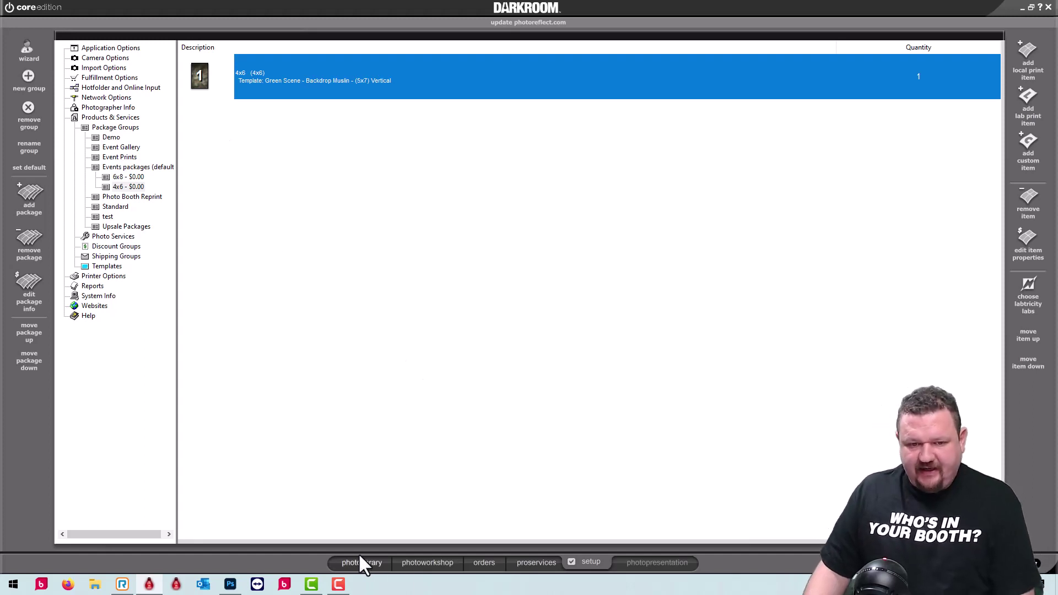
Step: Save a one-copy 4x6 order of the green-screen photo
click(425, 564)
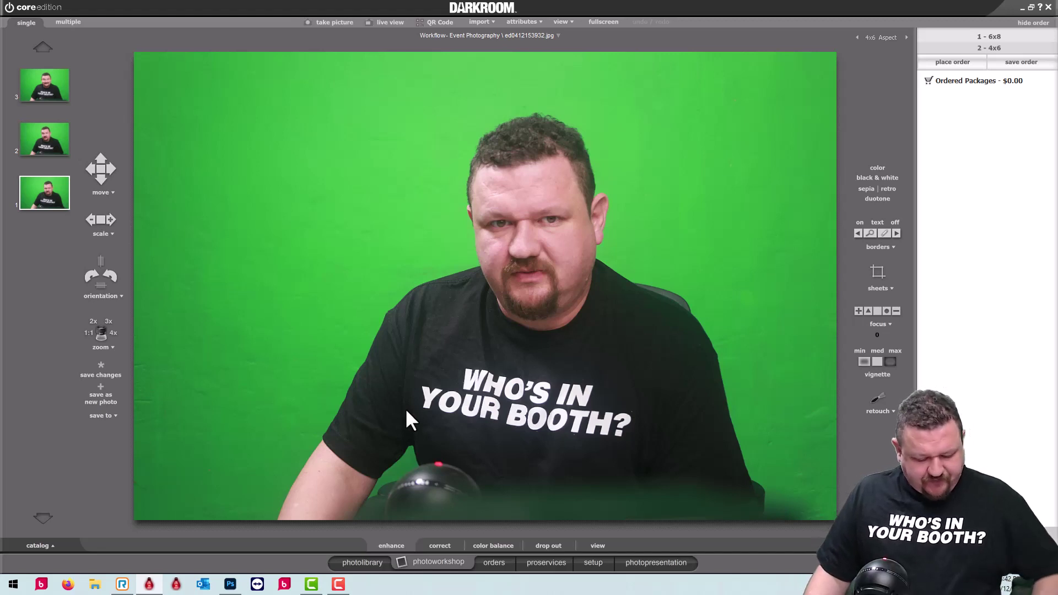
click(993, 47)
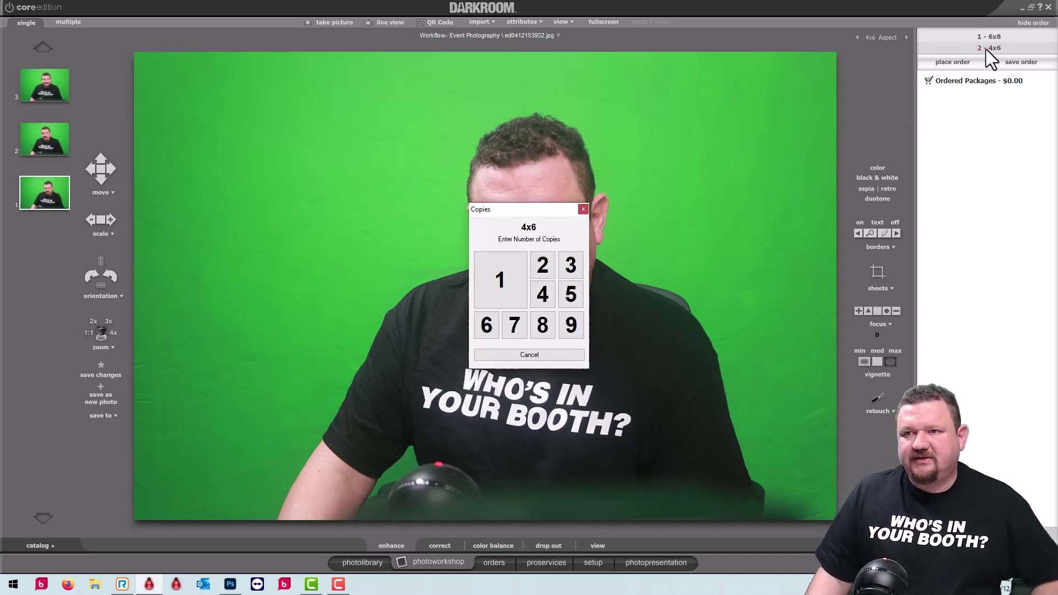
click(504, 277)
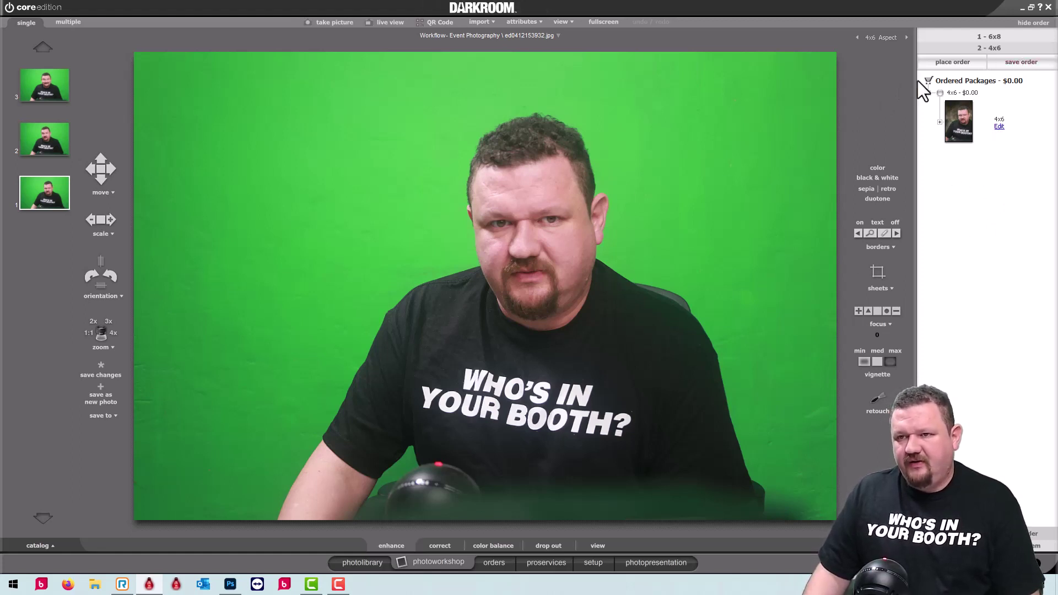
click(1009, 61)
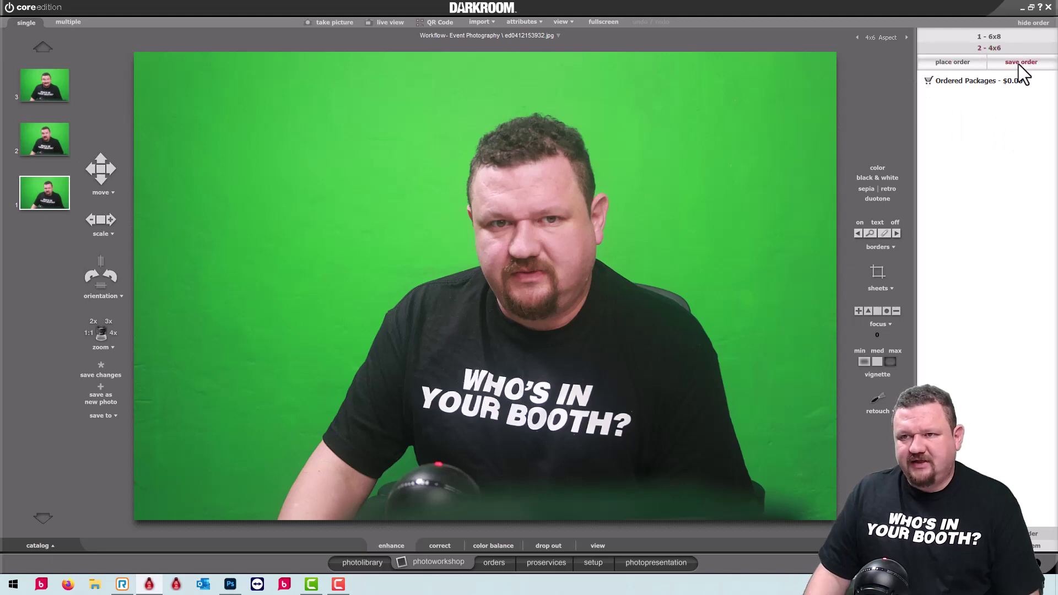
Step: Preview the newest order's print to confirm the muslin backdrop, then close the preview
click(495, 563)
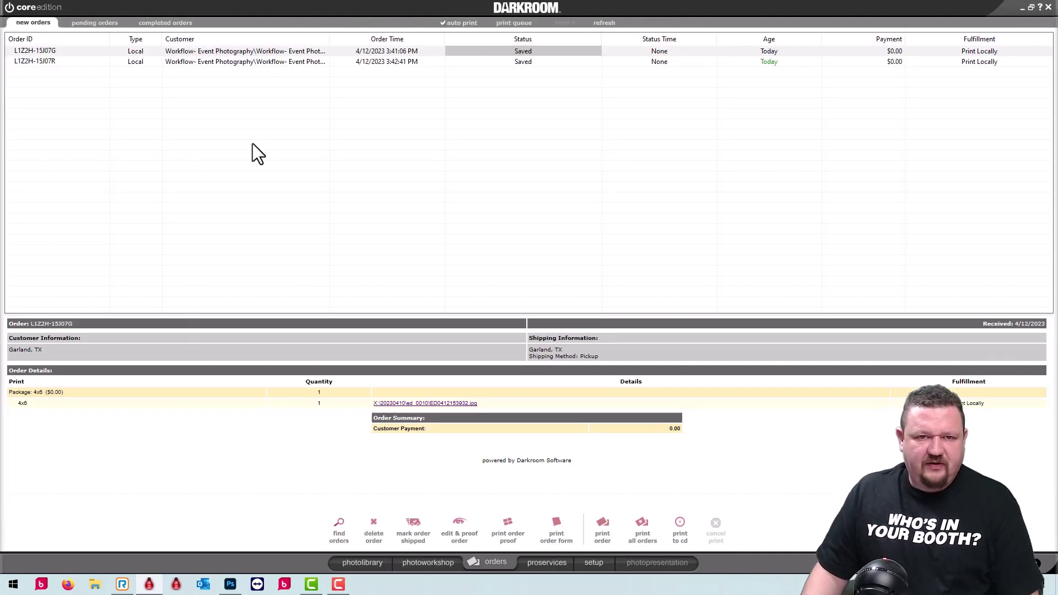
click(180, 63)
double_click(181, 64)
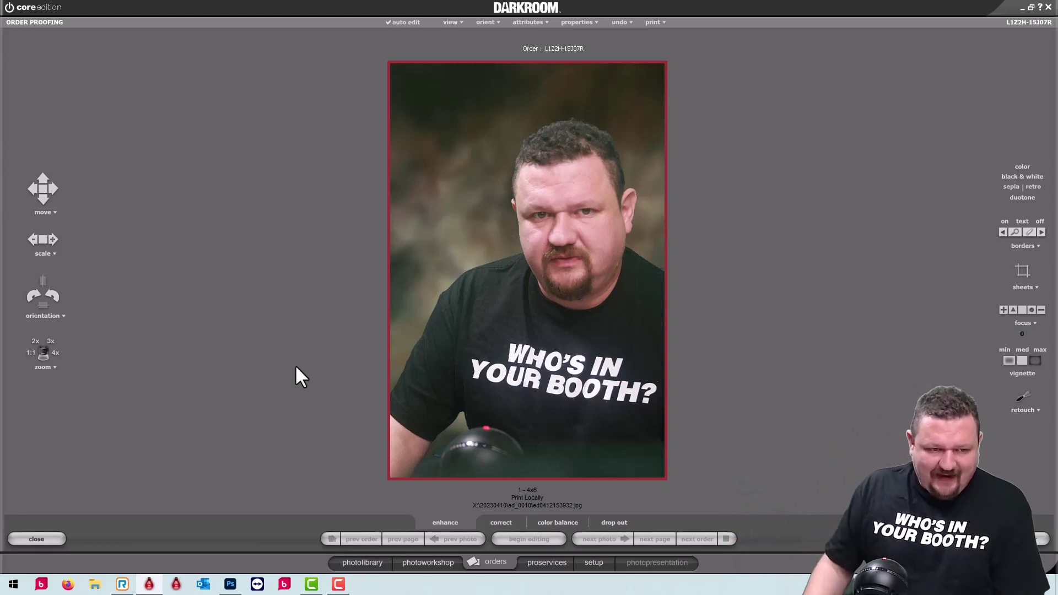
click(22, 540)
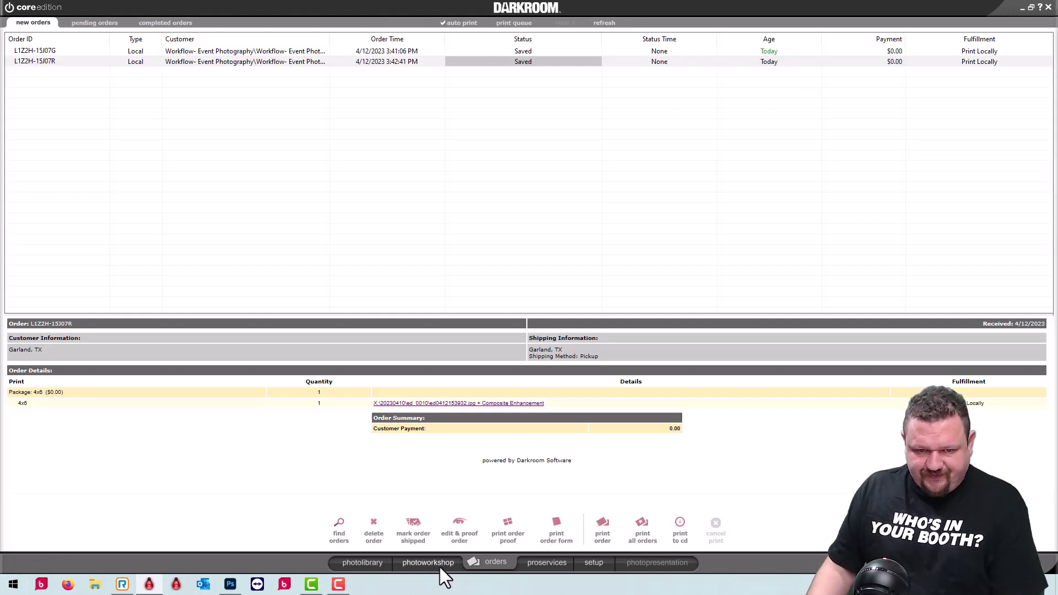
Step: Untick 'Use the numeric keypad as shortcut keys for color correcting photos' in General Settings, then return to the photo workshop
click(430, 563)
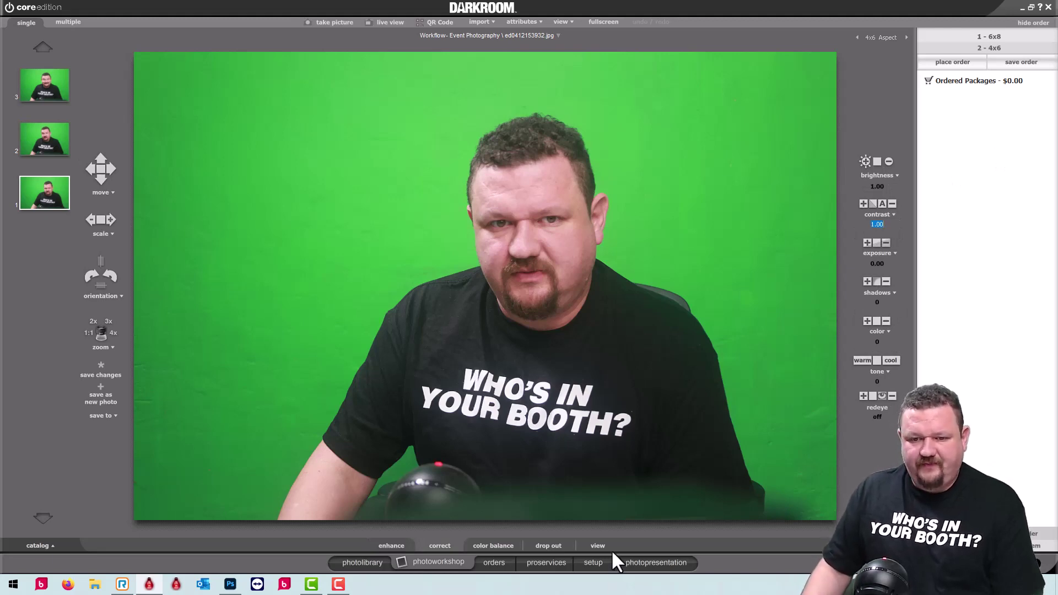
click(595, 563)
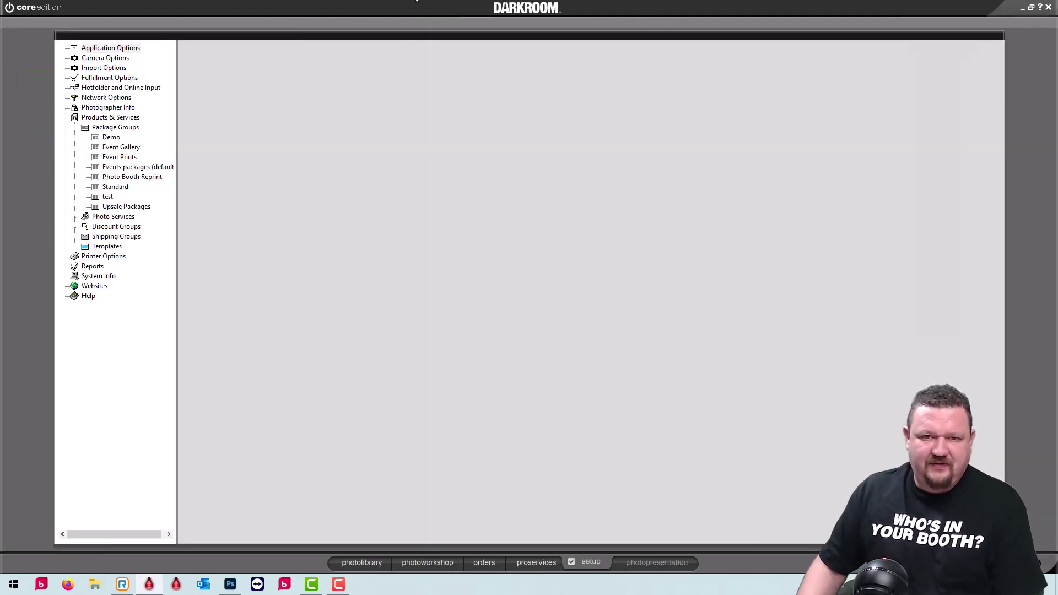
click(101, 48)
click(106, 87)
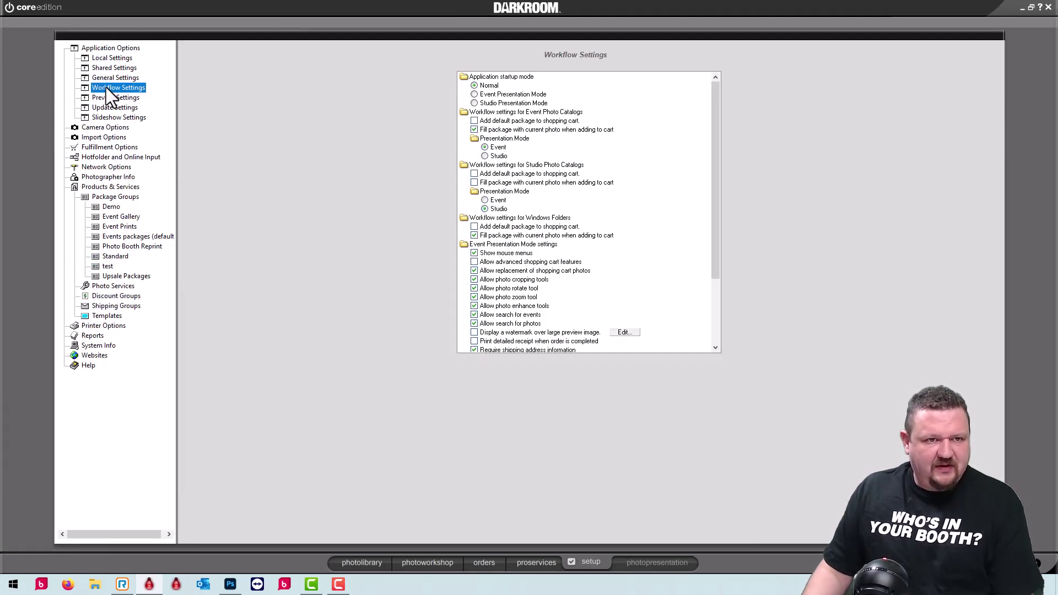
click(110, 79)
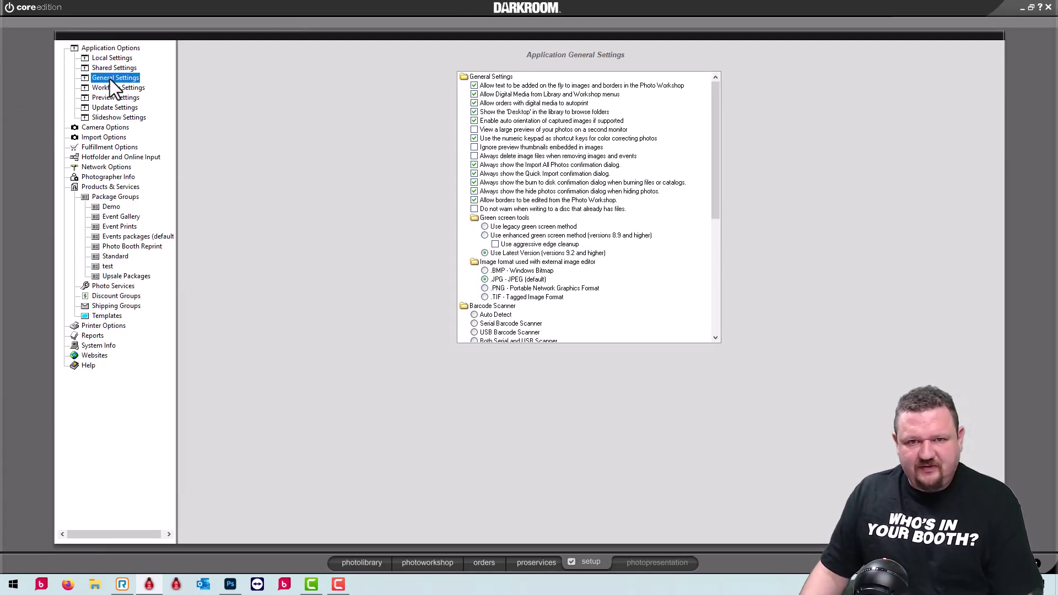
click(474, 138)
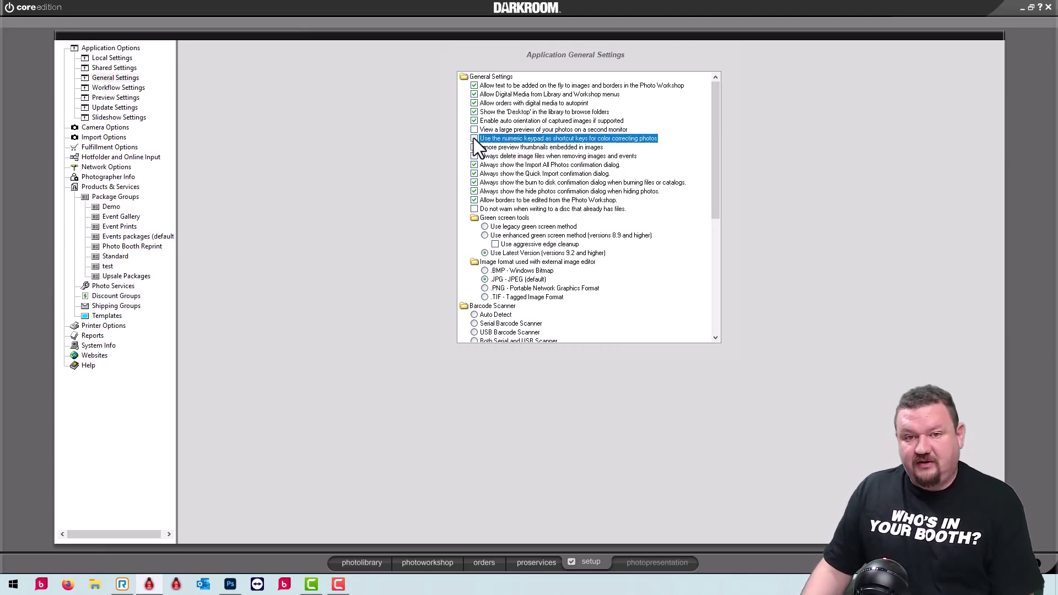
click(439, 564)
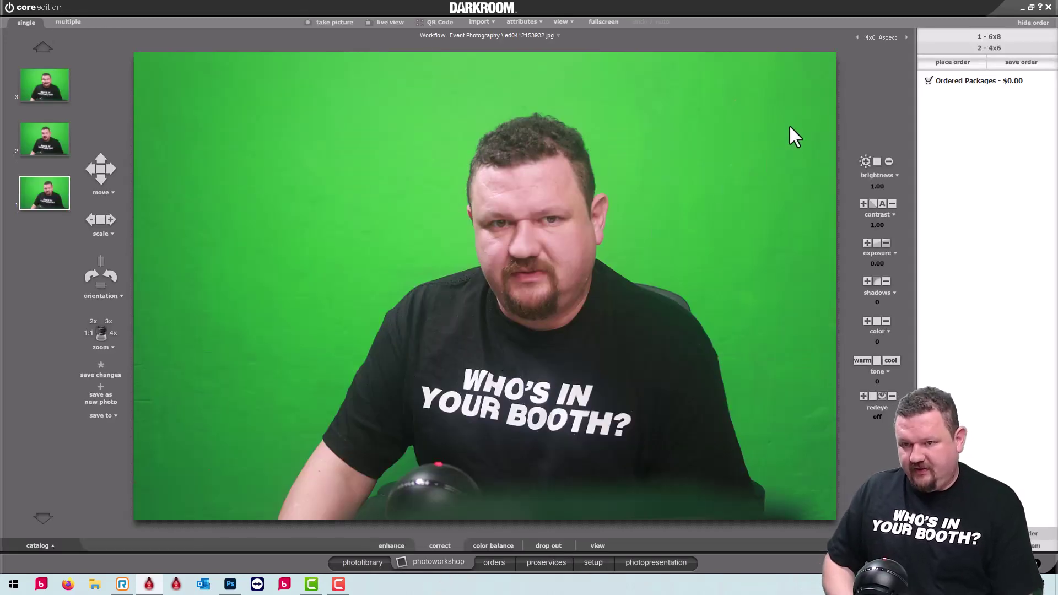
Step: Order 4x6 packages with the 2 key, entering one copy, then dismiss the next copies prompt
key(2)
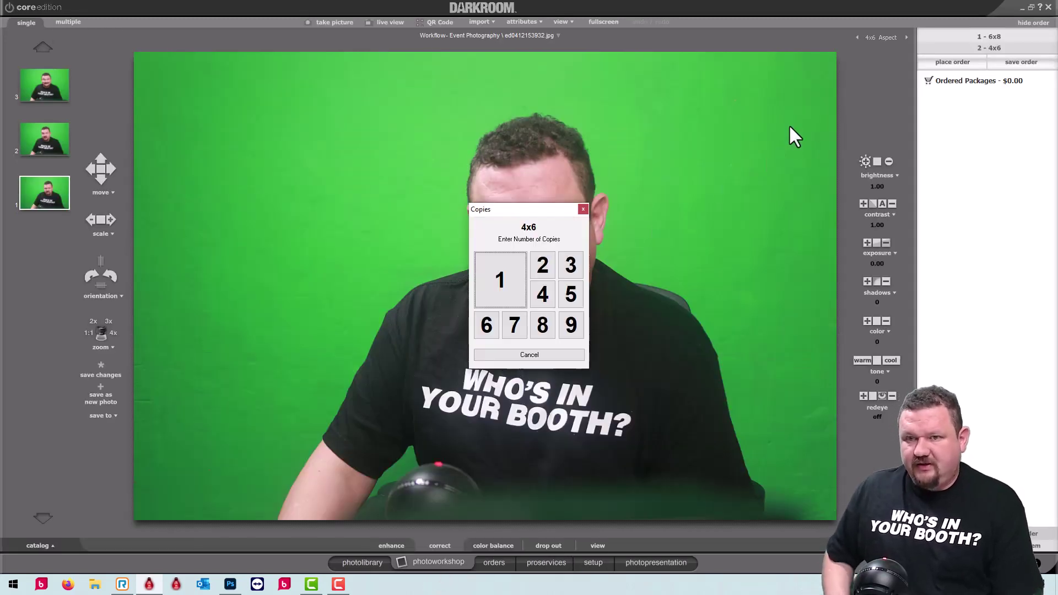
click(507, 266)
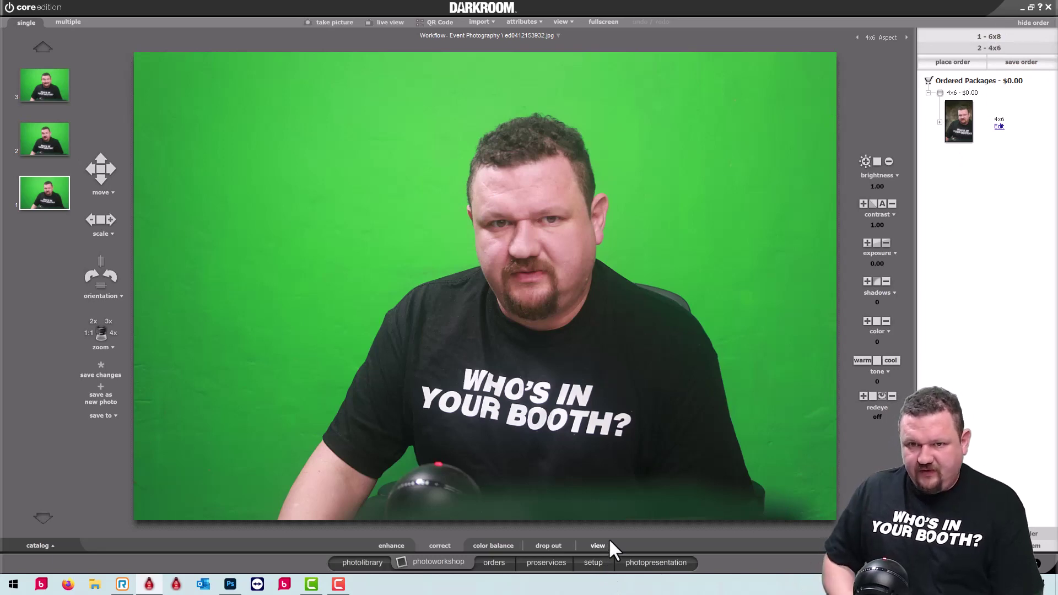
key(2)
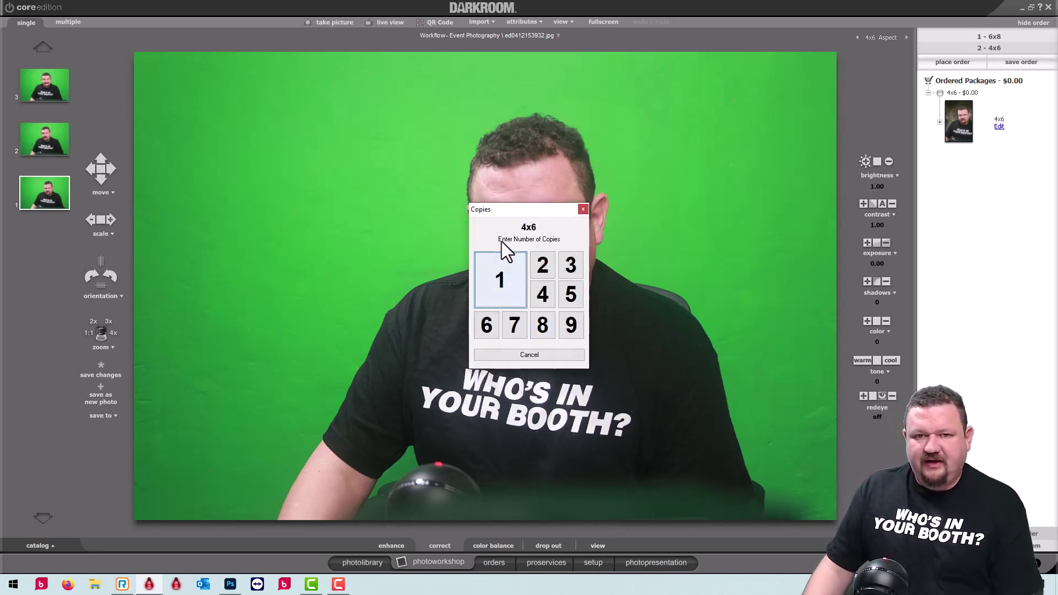
click(583, 210)
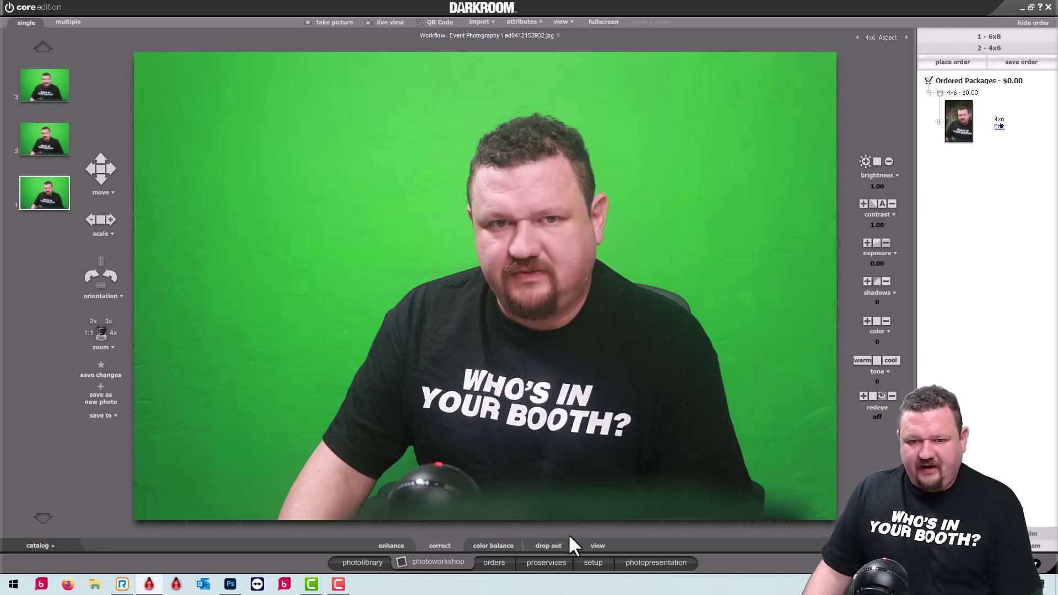
Step: Untick both 'Prompt for copies' options in General Settings and return to the photo workshop
click(594, 561)
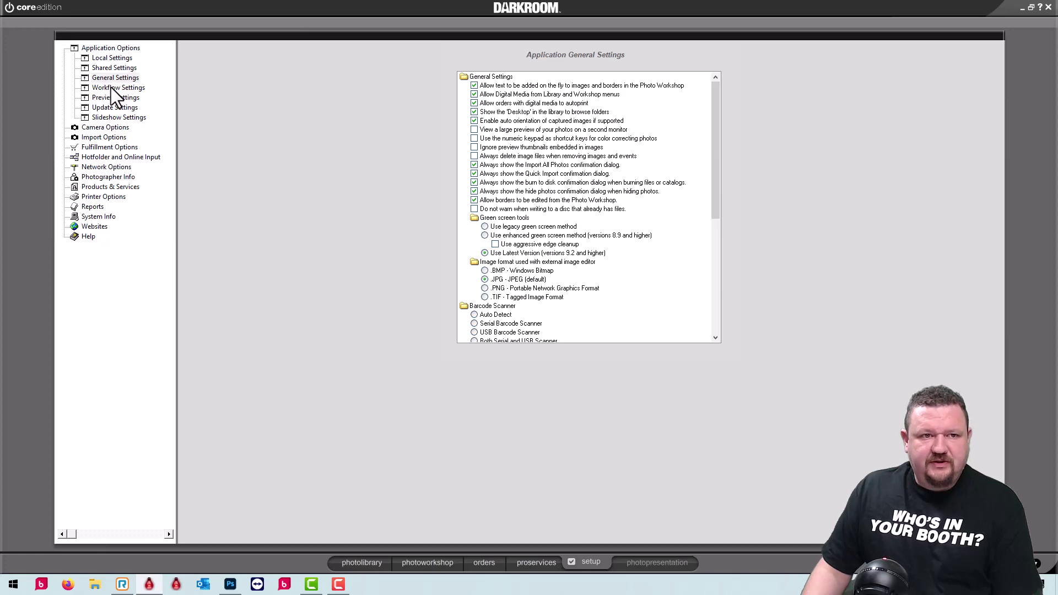
scroll(647, 216, down, 8)
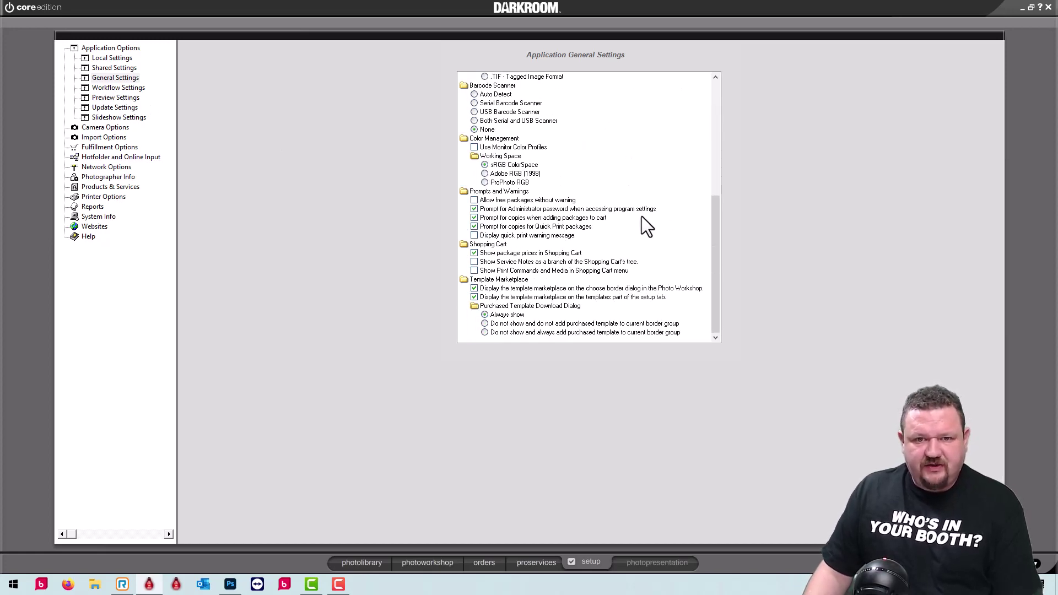
click(474, 217)
click(474, 226)
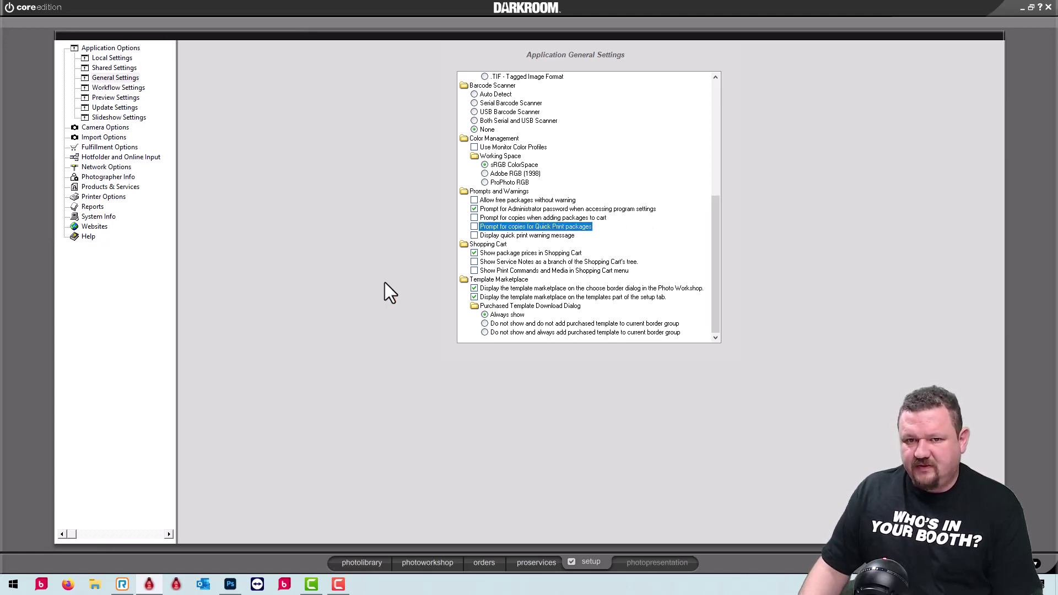
click(446, 560)
Step: Clear the entire order, place a quick 4x6 order, and close its receipt without printing
click(1015, 62)
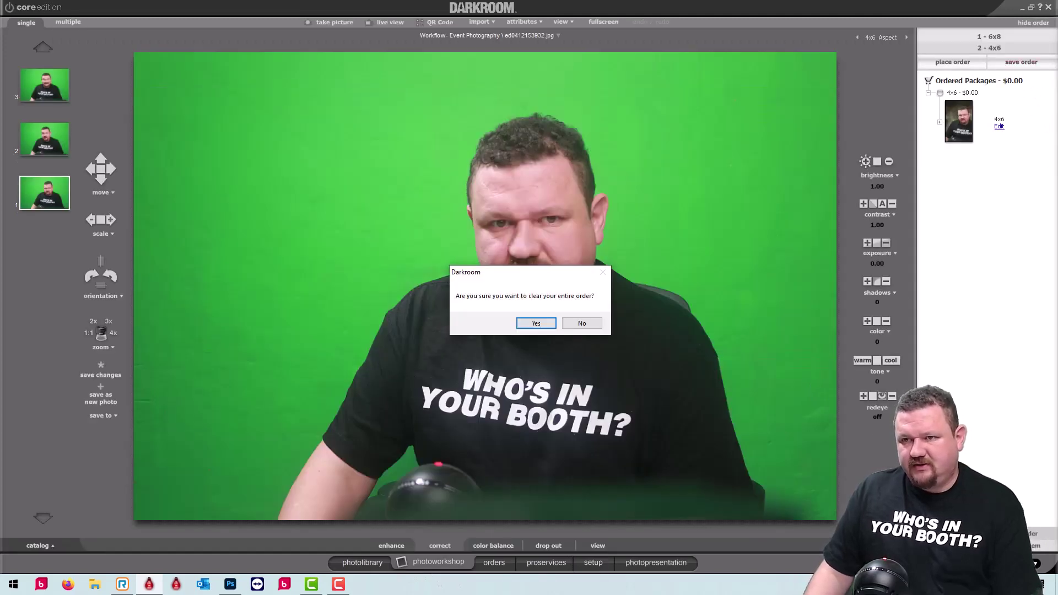
click(533, 323)
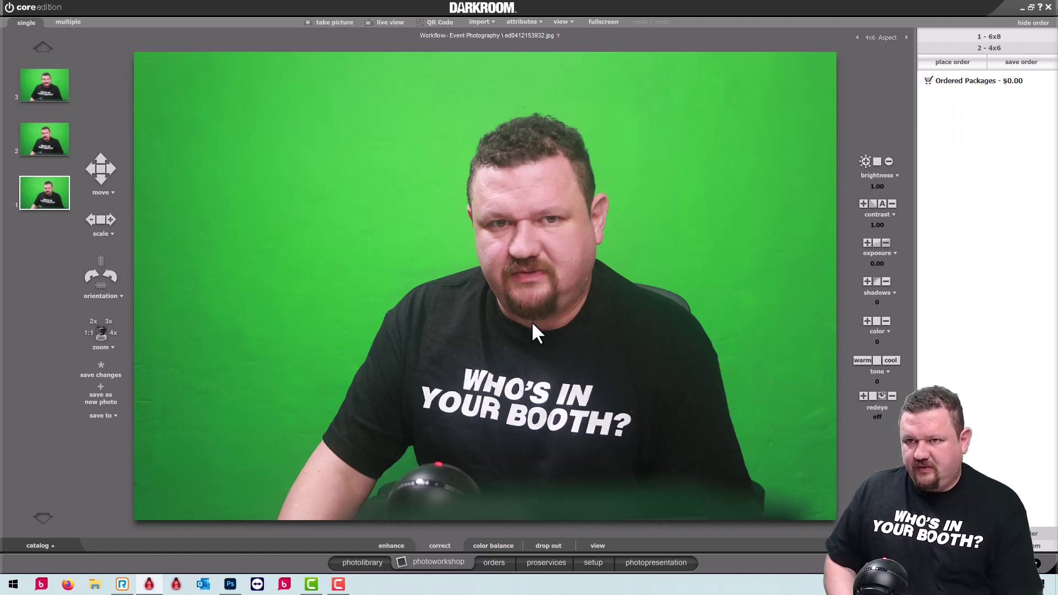
key(2)
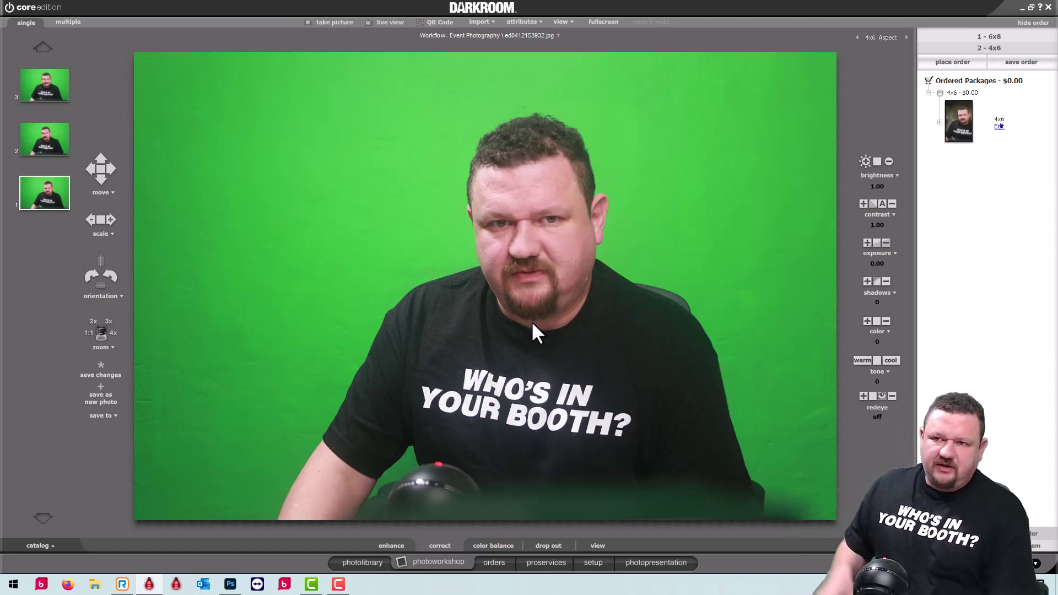
key(Return)
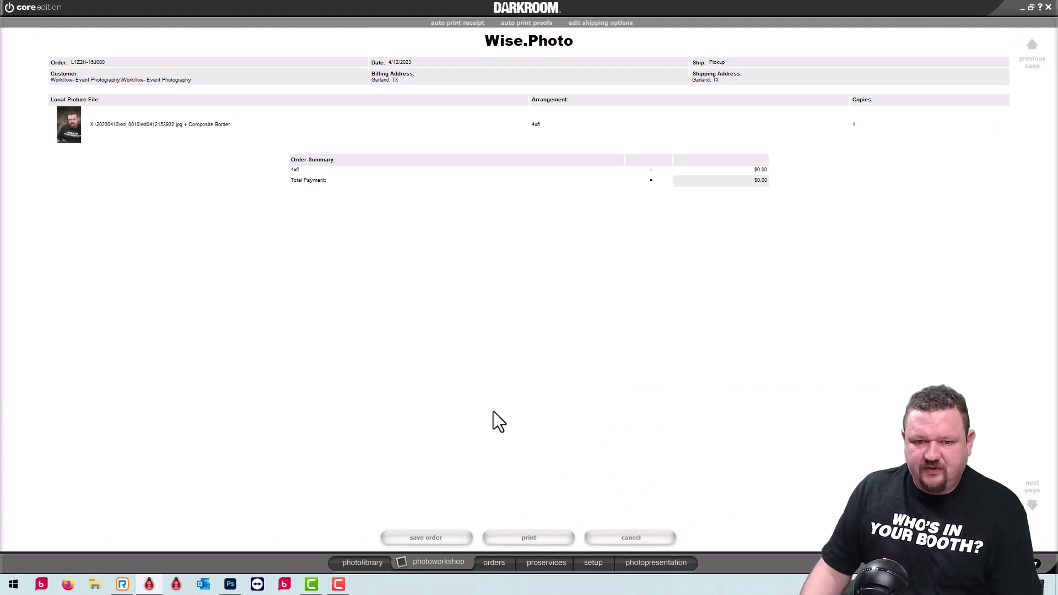
click(630, 539)
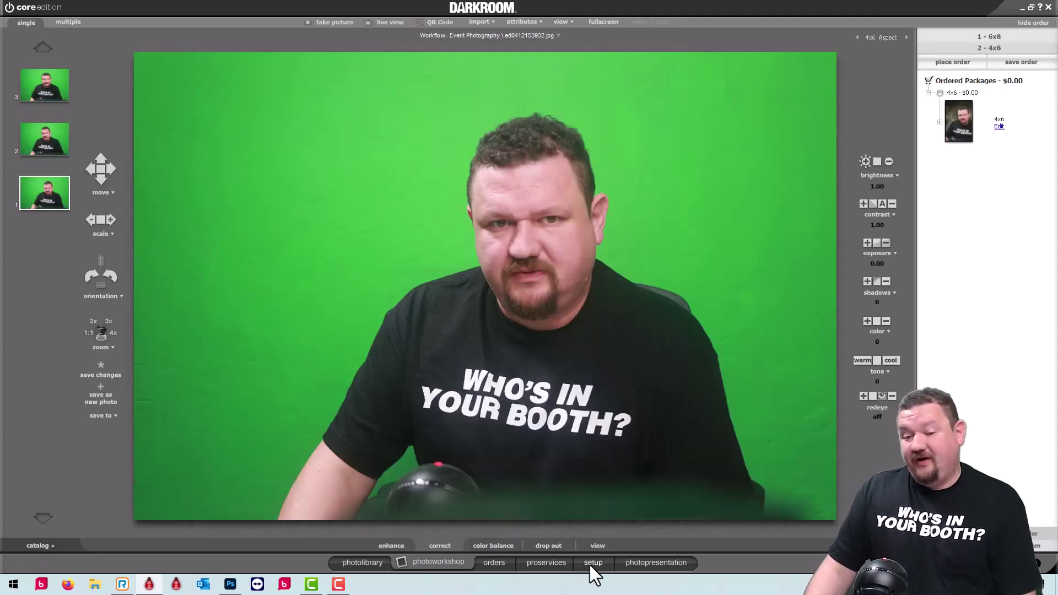
Step: Turn off the order receipt in Fulfillment Options > Receipt Options, then show the new orders
click(590, 563)
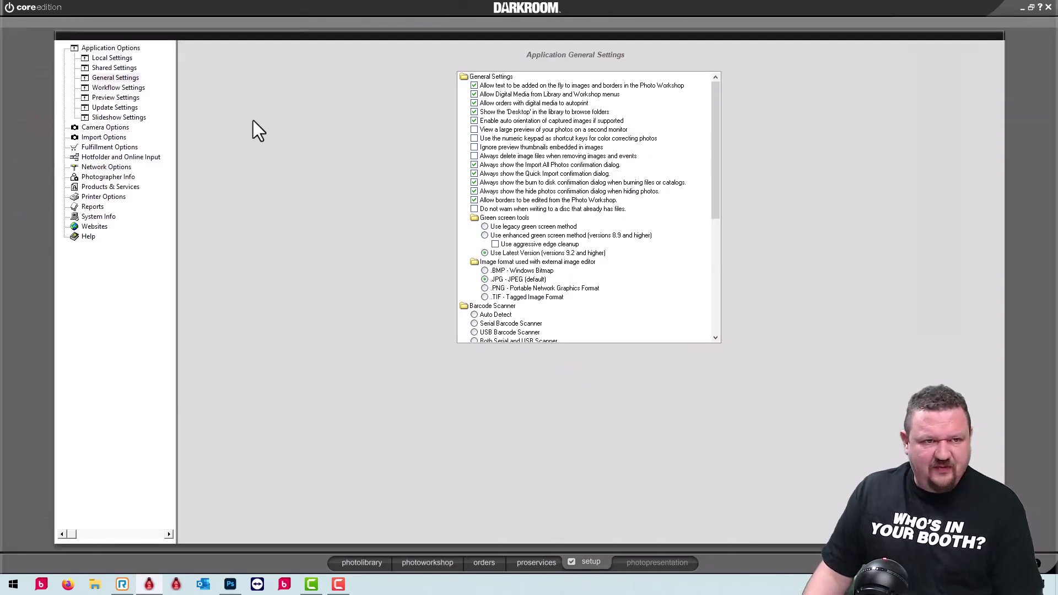
click(90, 148)
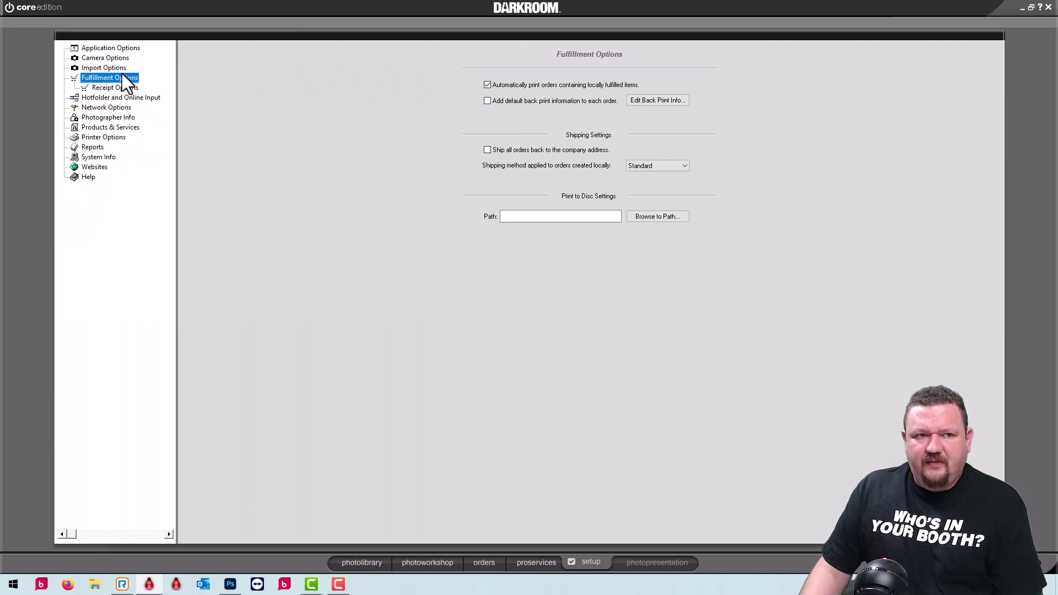
click(114, 88)
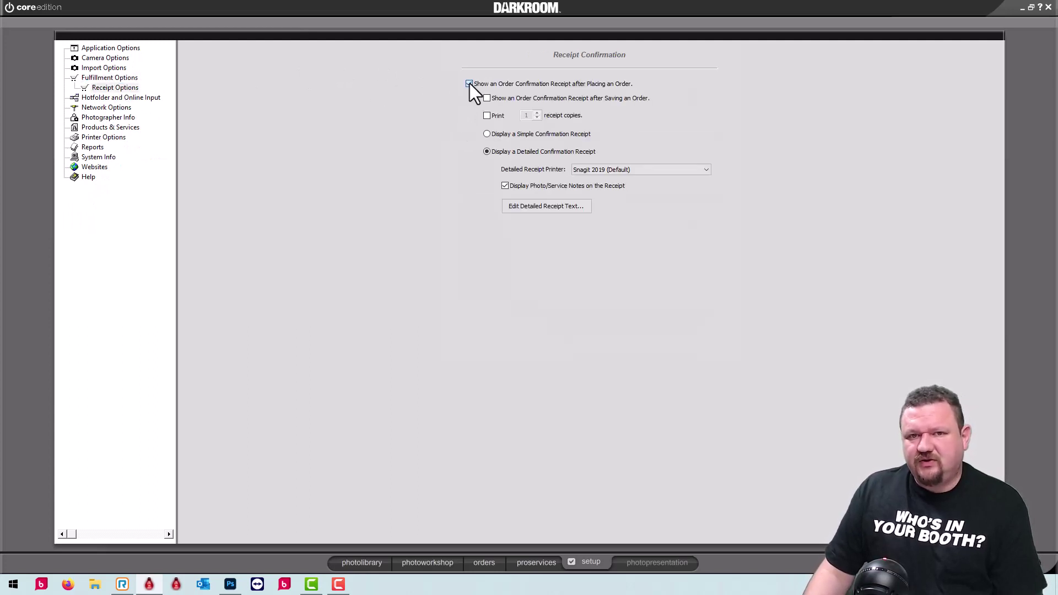
click(469, 83)
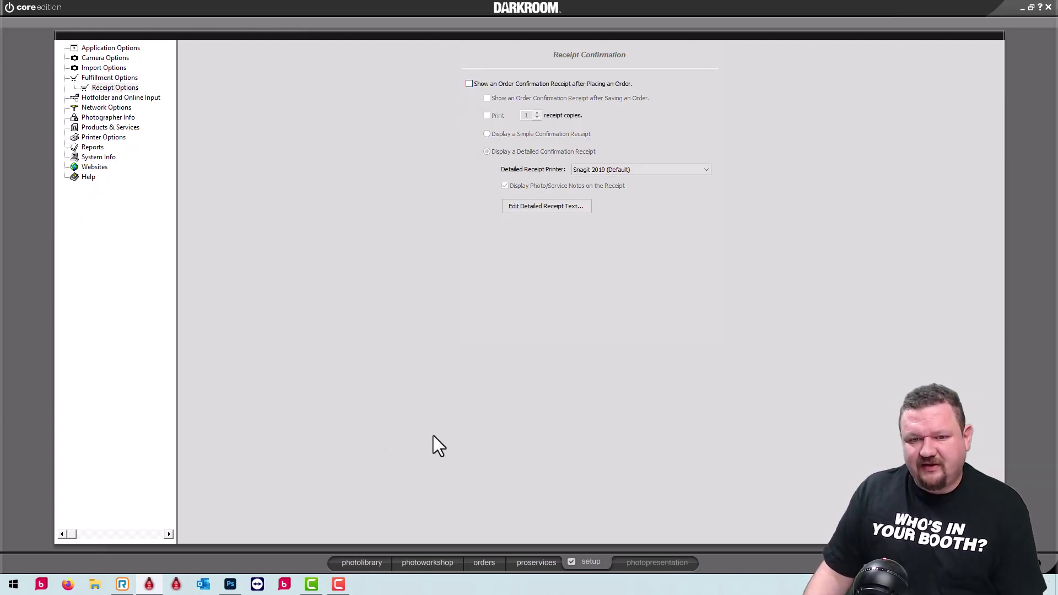
click(485, 562)
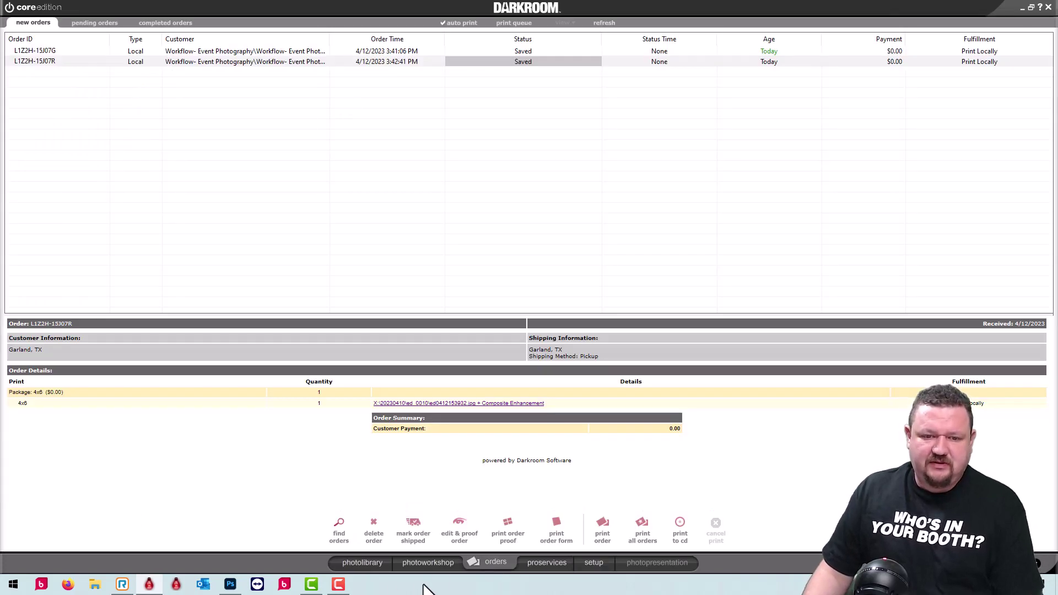
Step: Return to the photo workshop and clear the entire current order
click(428, 563)
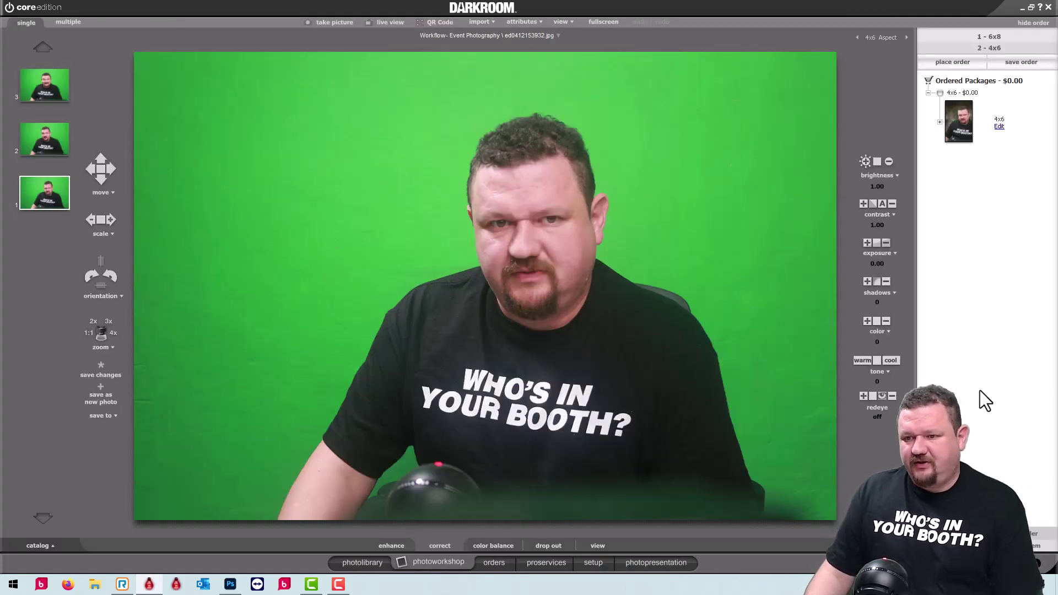
click(1032, 532)
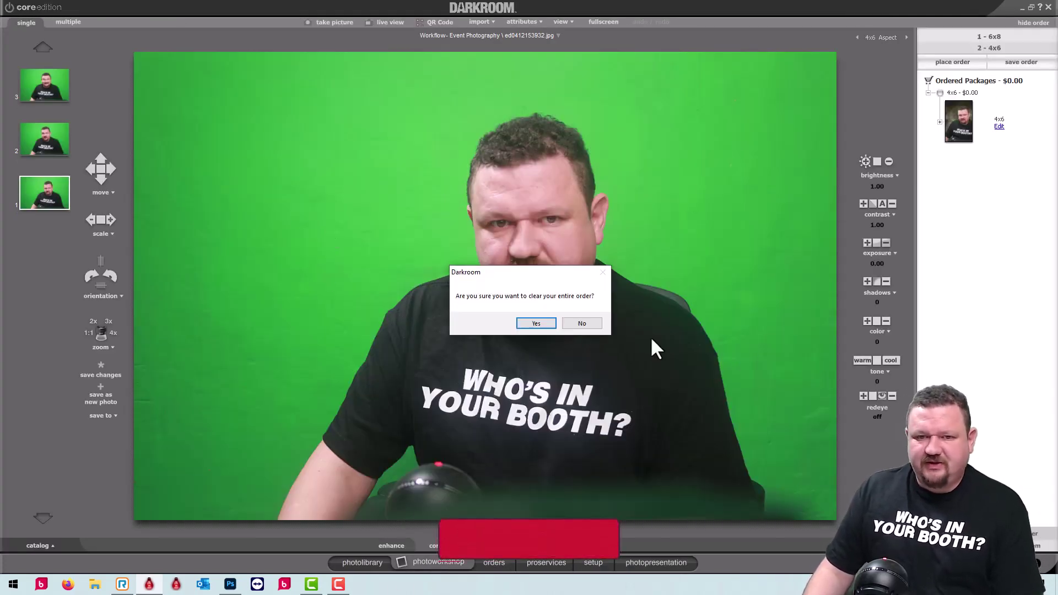
click(535, 323)
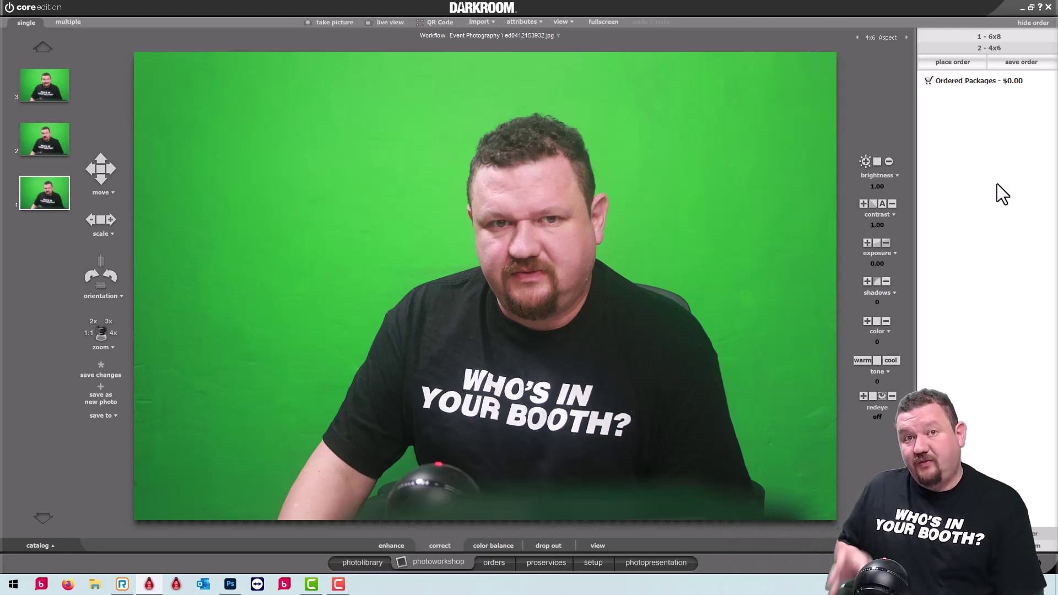
Step: Add 4x6 prints with hotkey 2, place the order, and inspect the newest order in Orders
key(2)
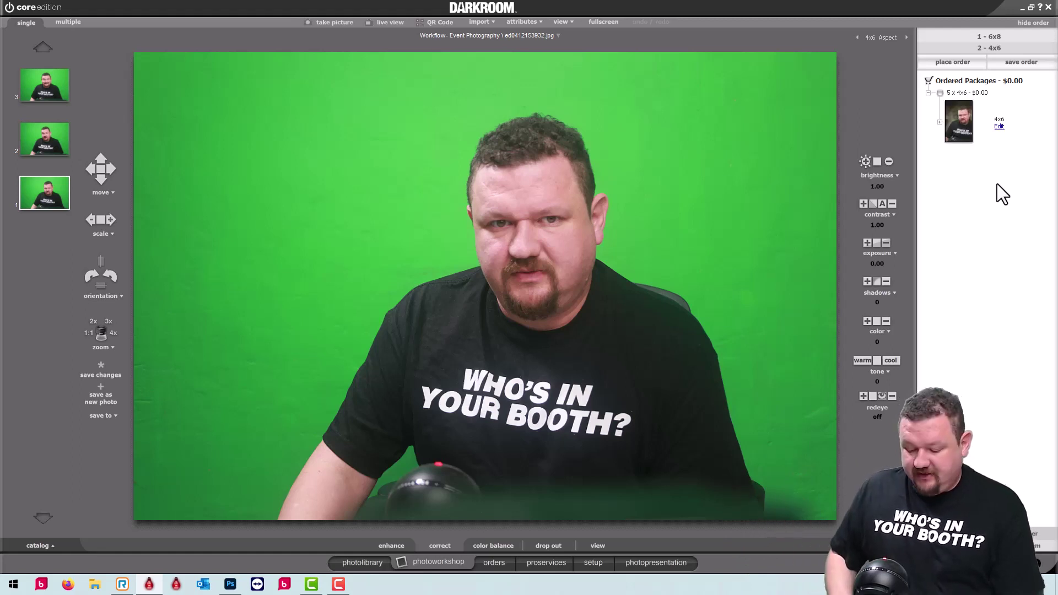
key(Return)
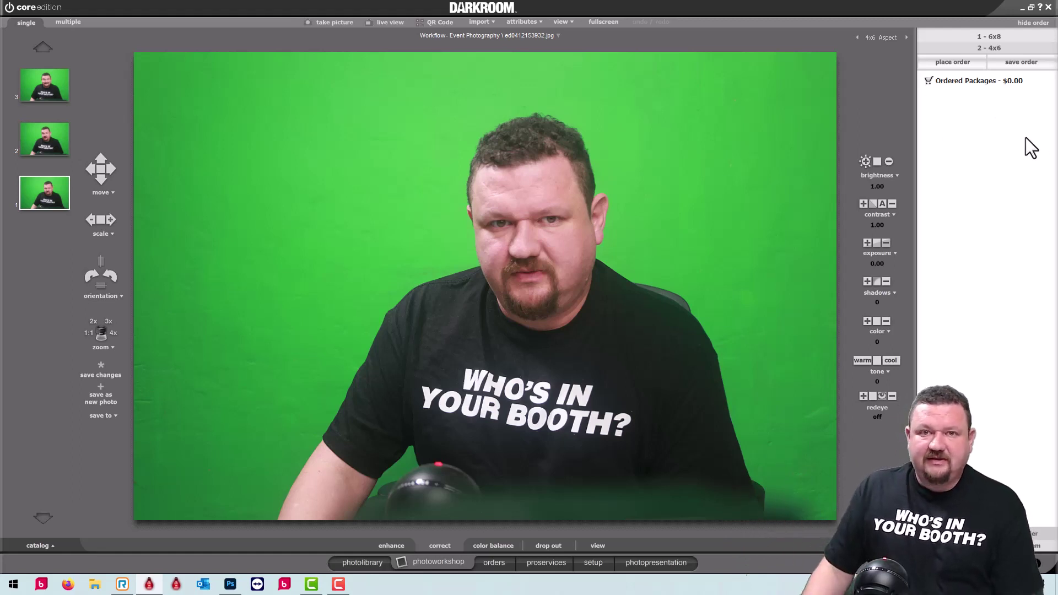
click(493, 563)
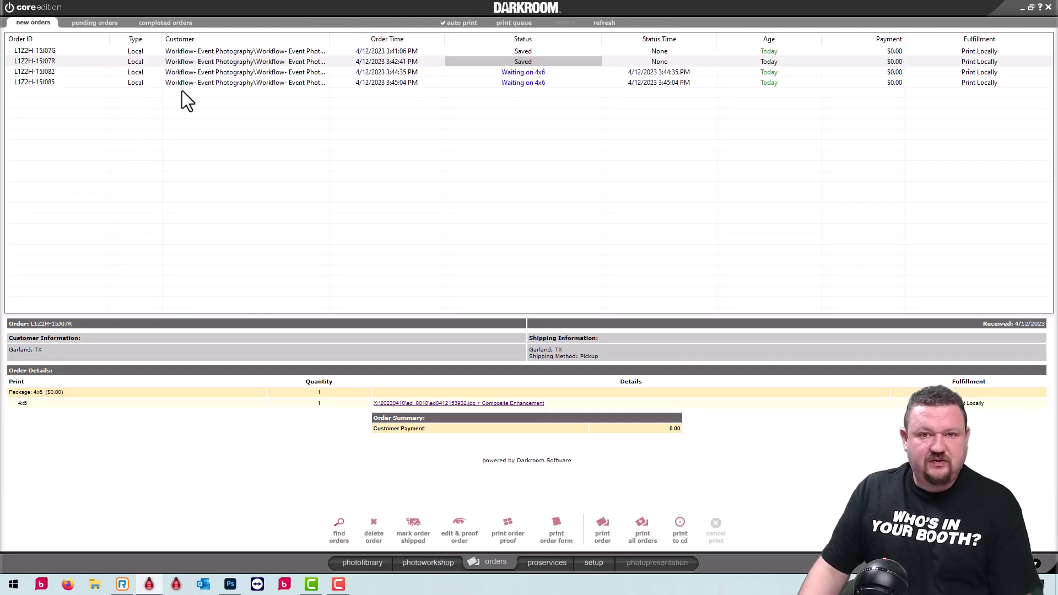
click(269, 84)
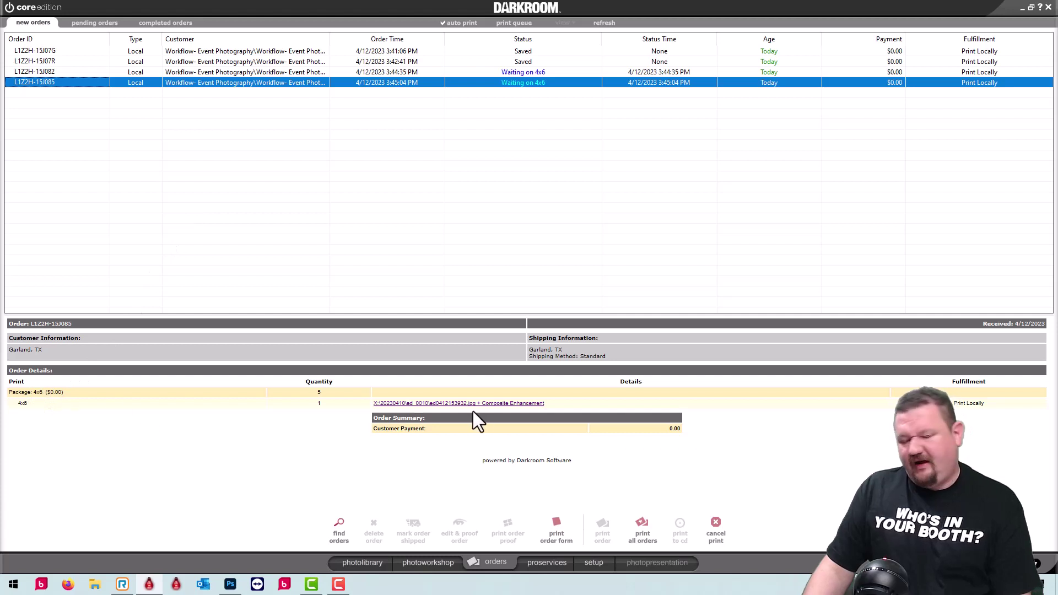
Step: Enable Auto Print after each capture with one 4x6 print as its item
click(593, 564)
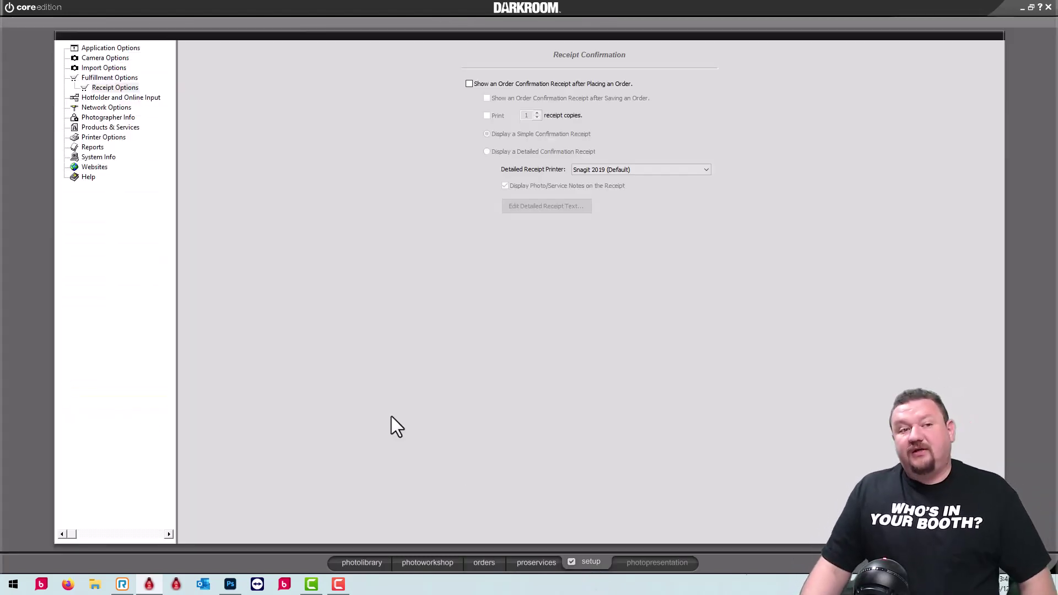
click(107, 77)
click(90, 60)
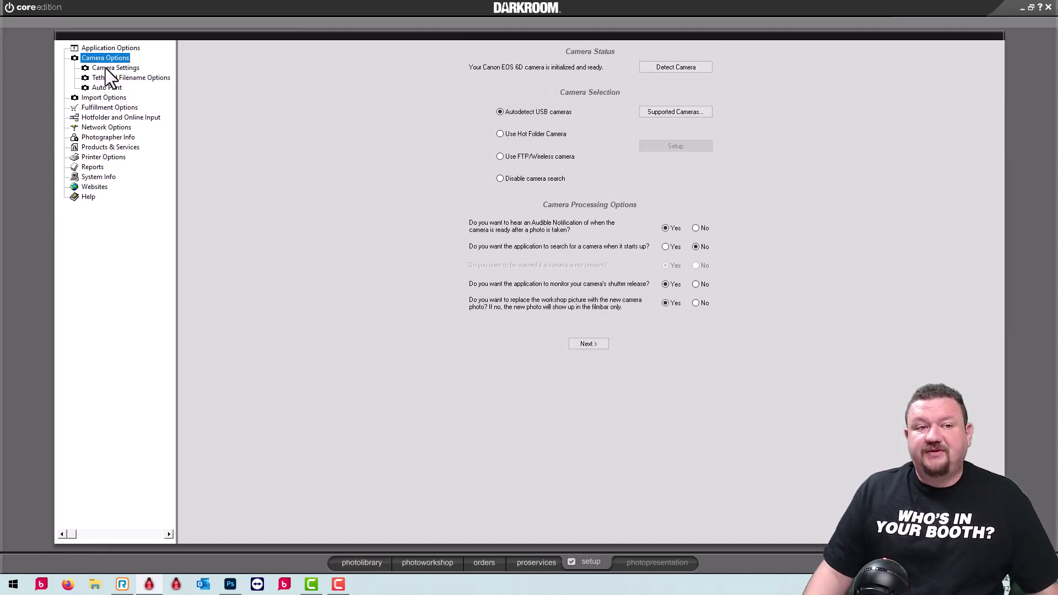
click(105, 89)
click(465, 66)
click(490, 89)
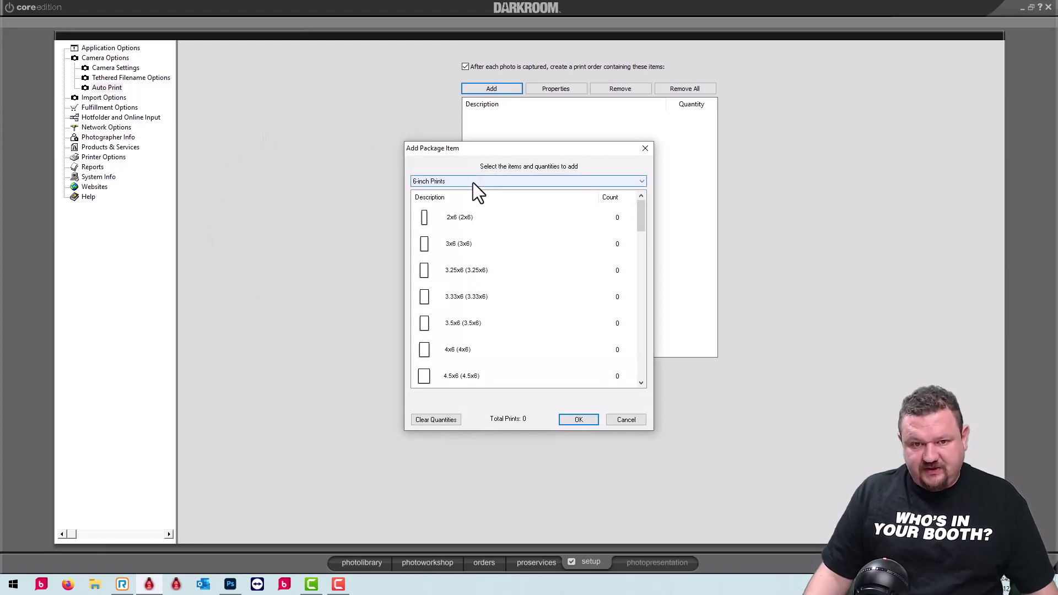
click(445, 353)
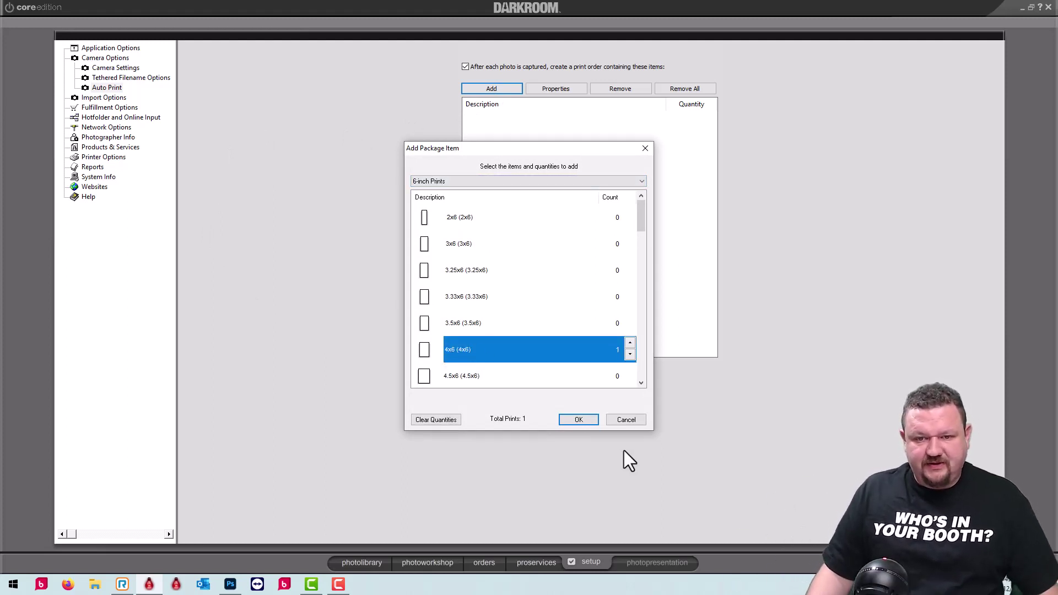
click(578, 420)
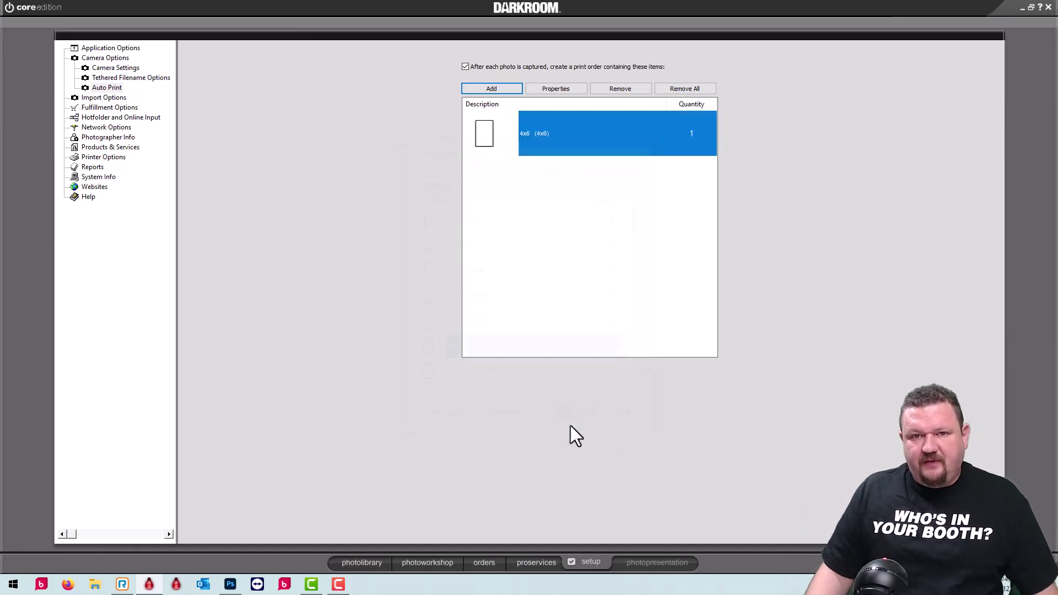
Step: Make the 4x6 package always use the Green Scene - Groovy green-screen border
double_click(493, 133)
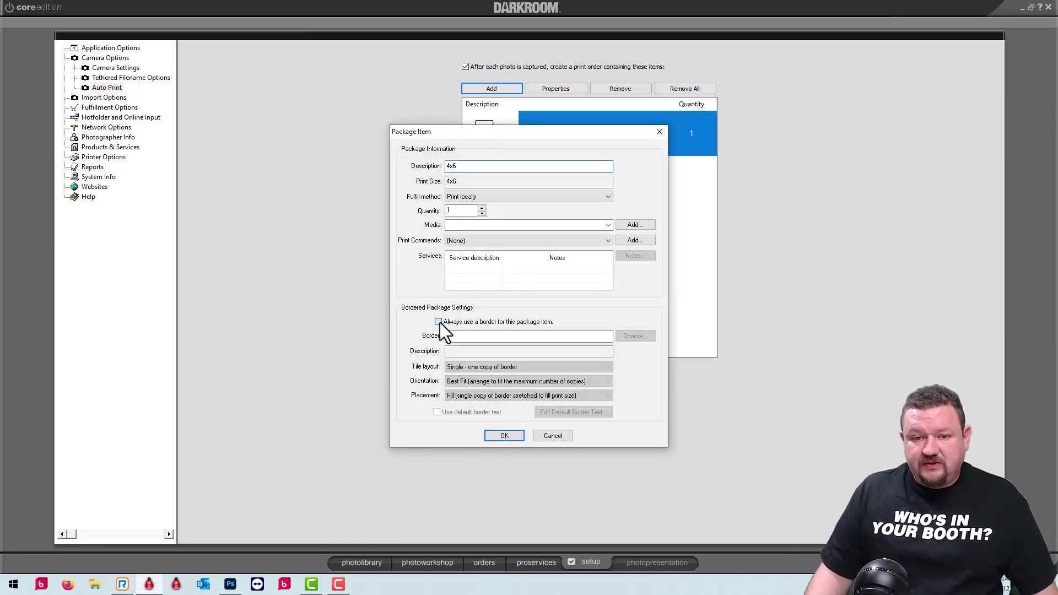
click(440, 323)
click(642, 334)
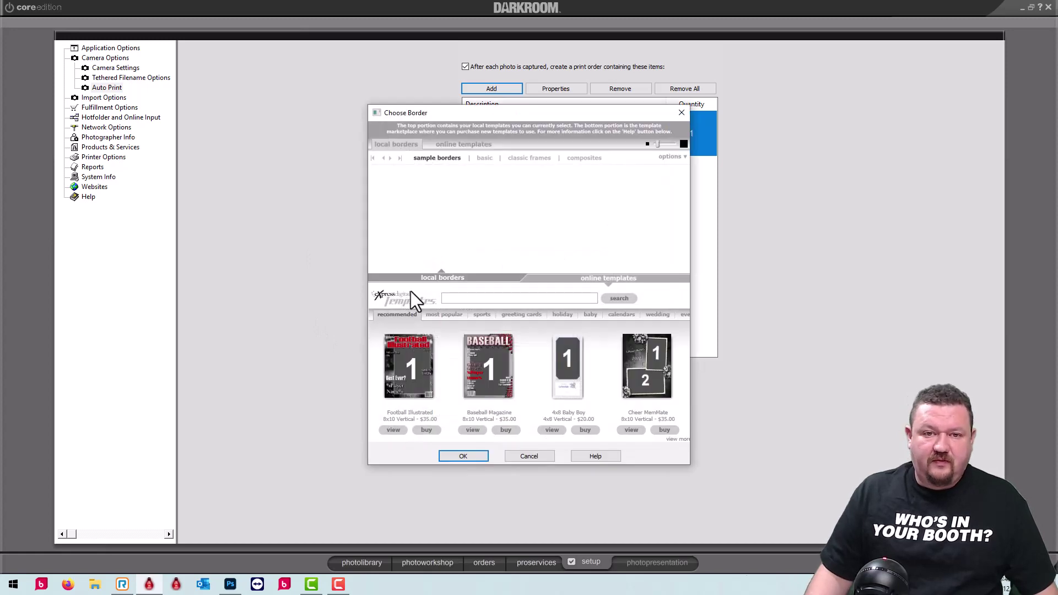
click(401, 158)
click(488, 158)
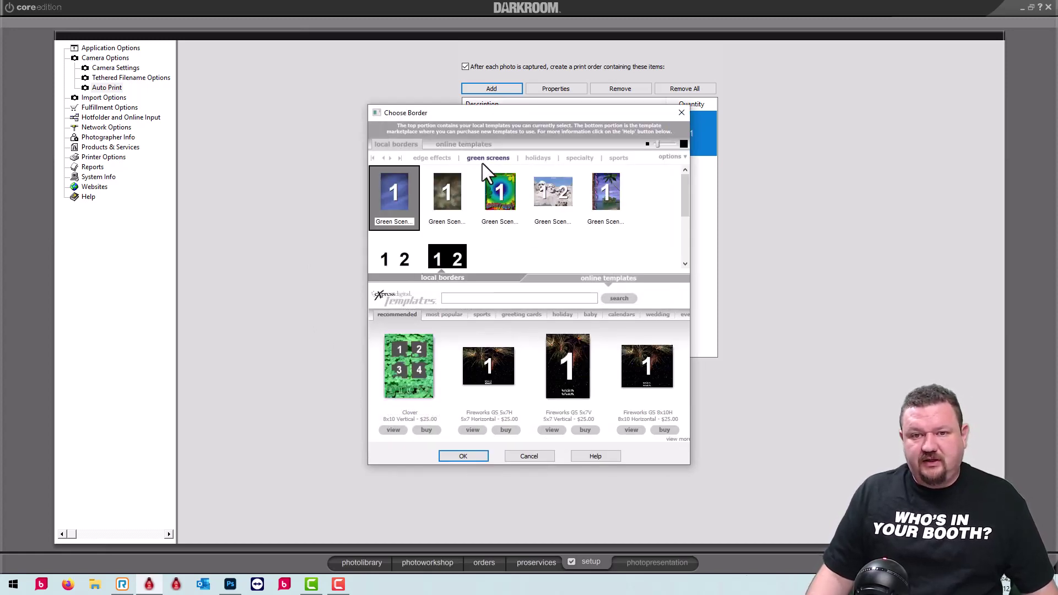
click(500, 194)
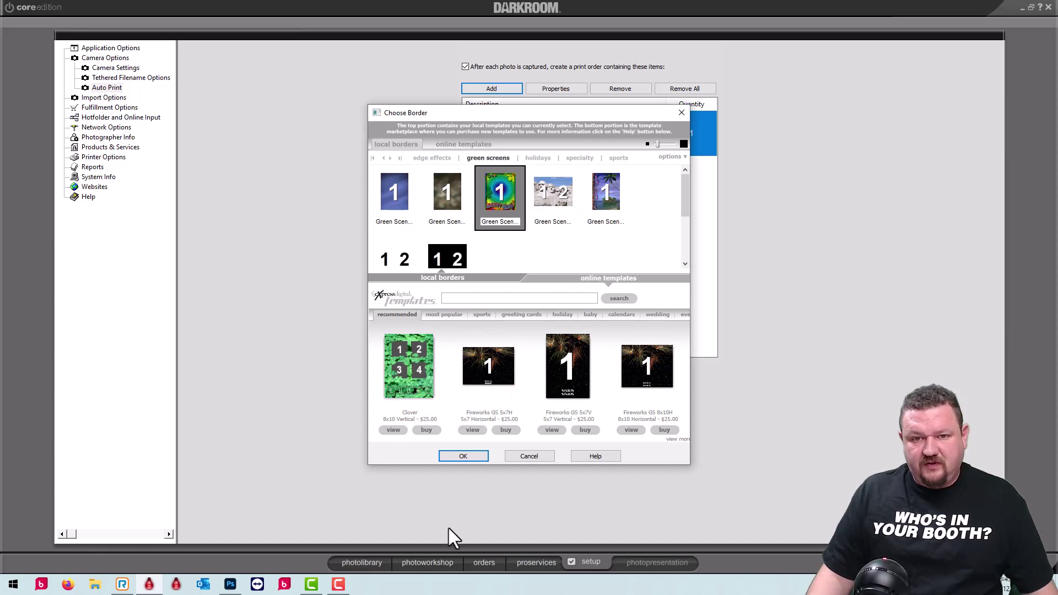
click(464, 456)
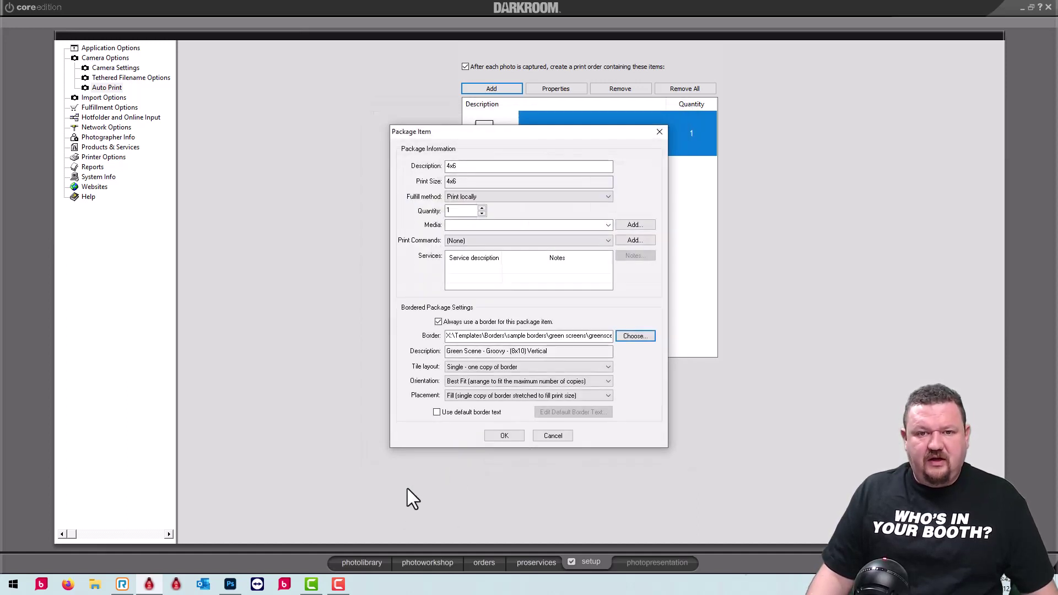
click(504, 436)
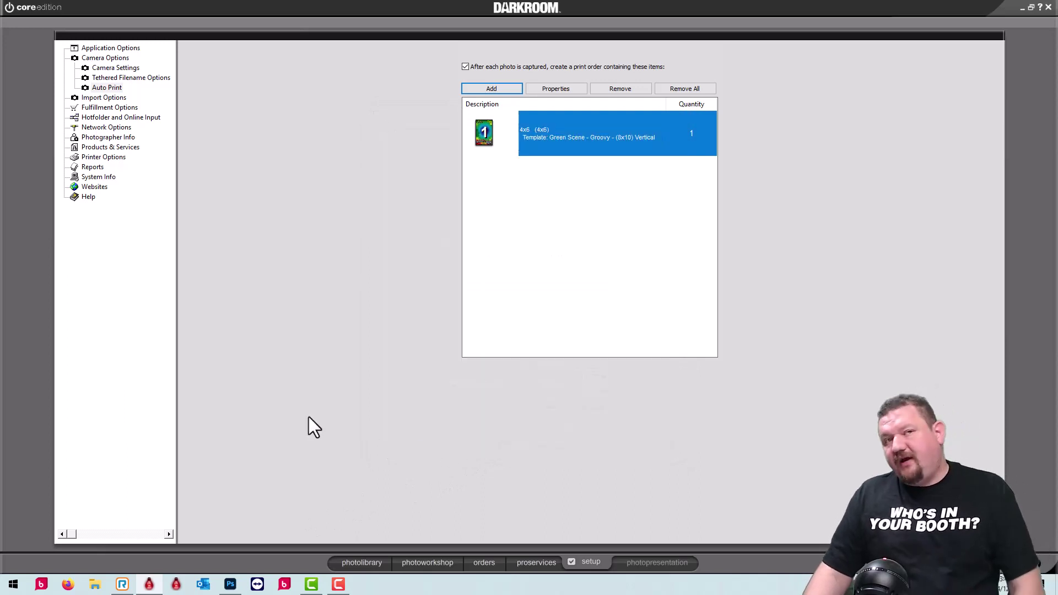
Step: Go back to the photo workshop, where the new capture ED0412154616.jpg appears
click(429, 567)
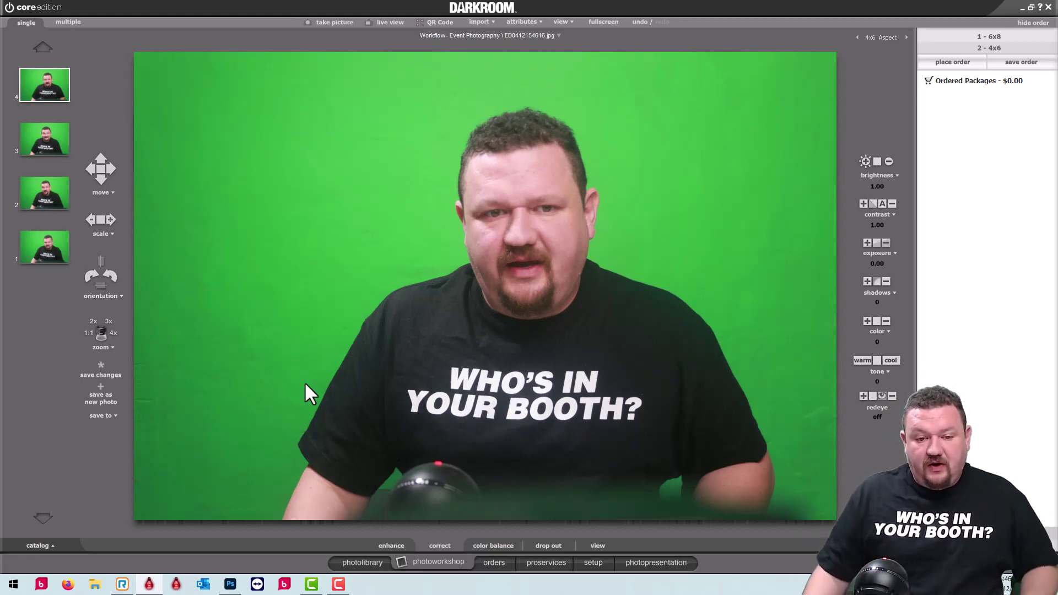
Step: Cancel printing of the newest order and review its groovy-border proof
click(493, 563)
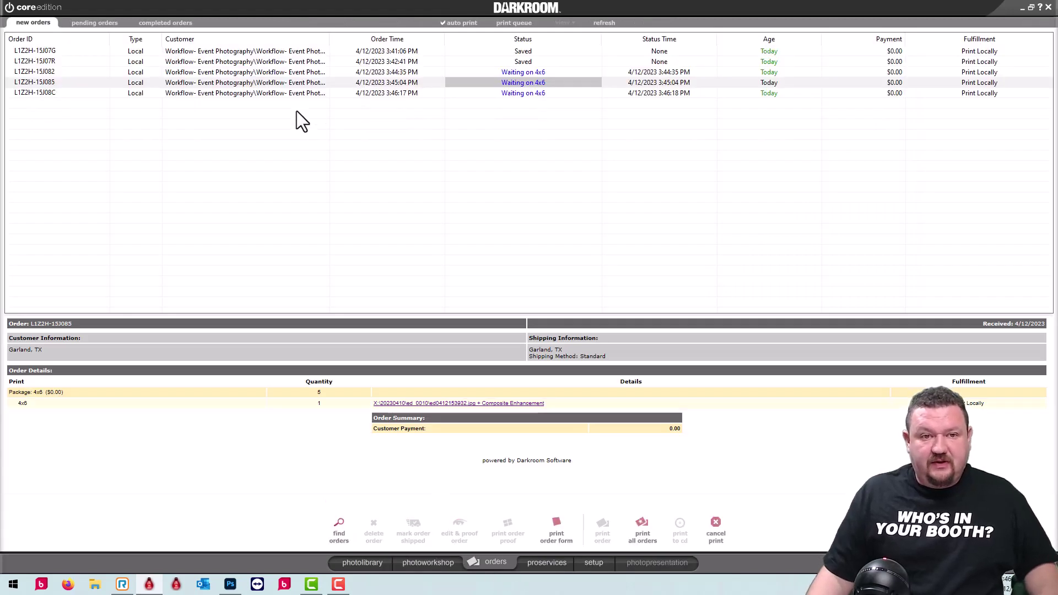
click(205, 93)
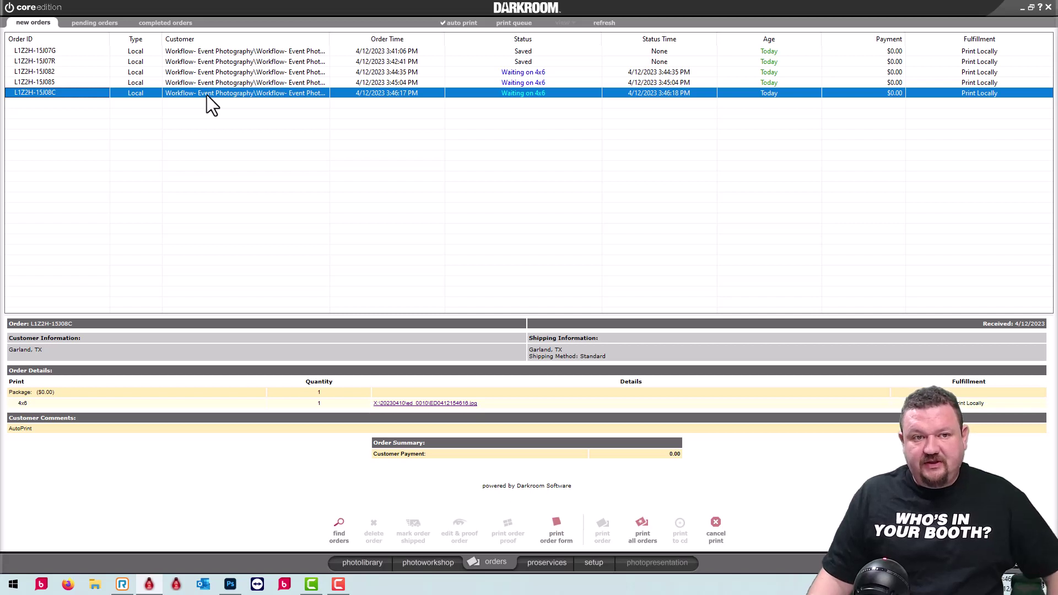
click(716, 527)
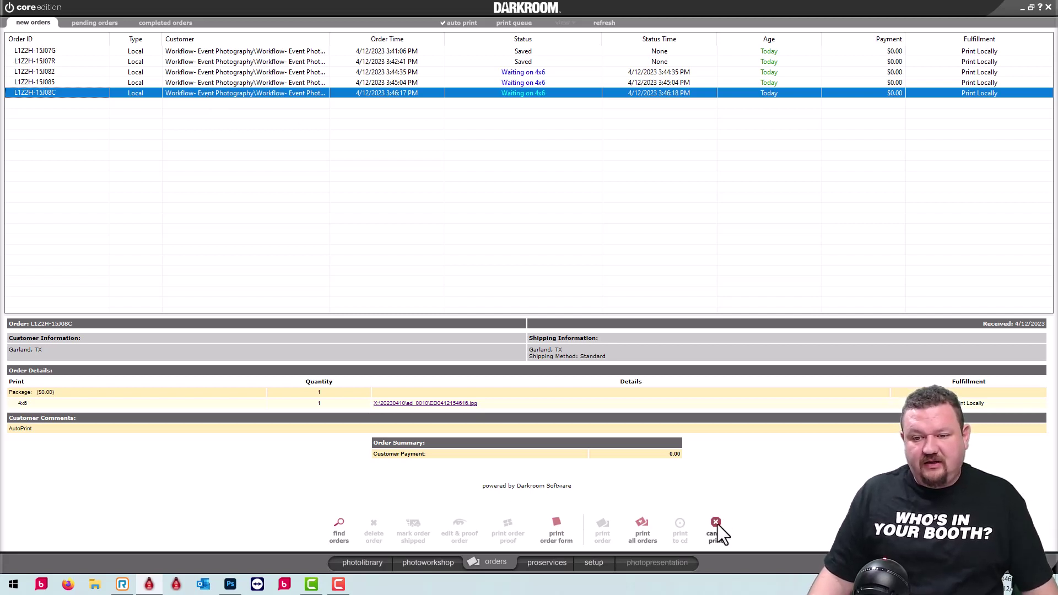
double_click(345, 96)
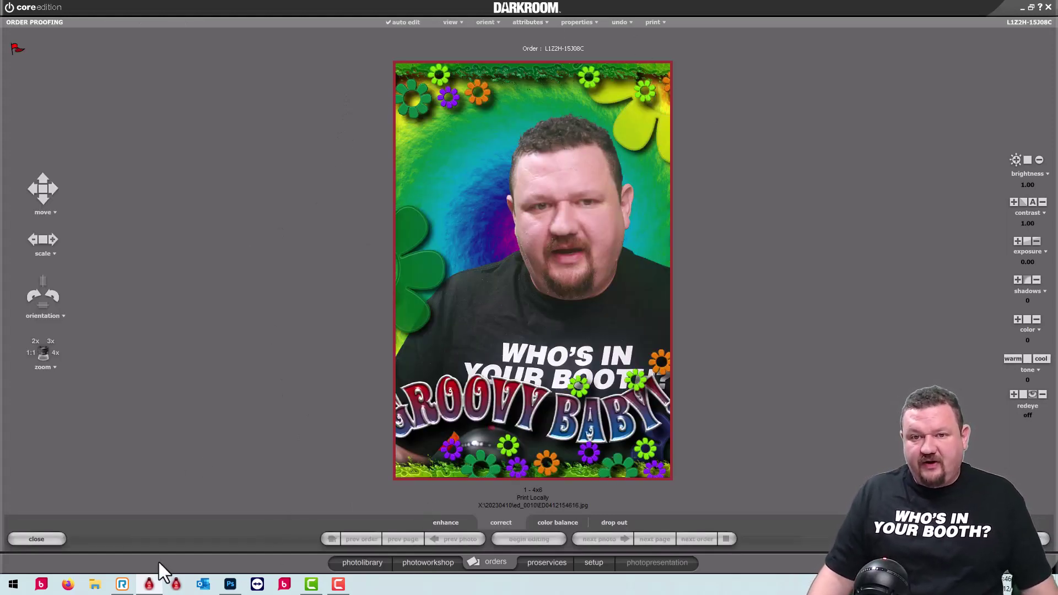
click(32, 537)
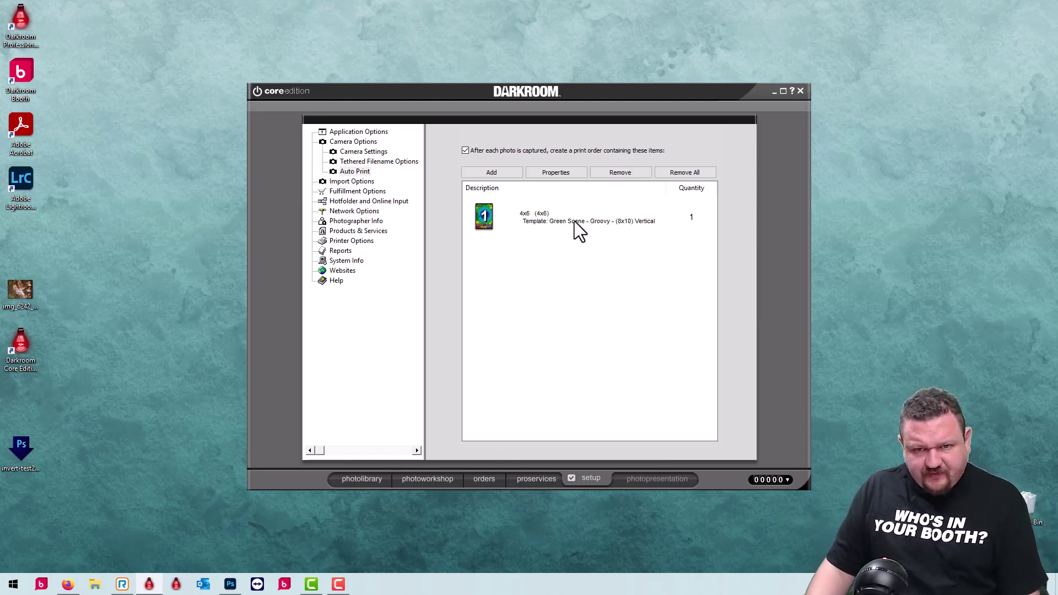
Step: Remove the 4x6 groovy item and add one Event Gallery Post from Digital Delivery Products
click(523, 216)
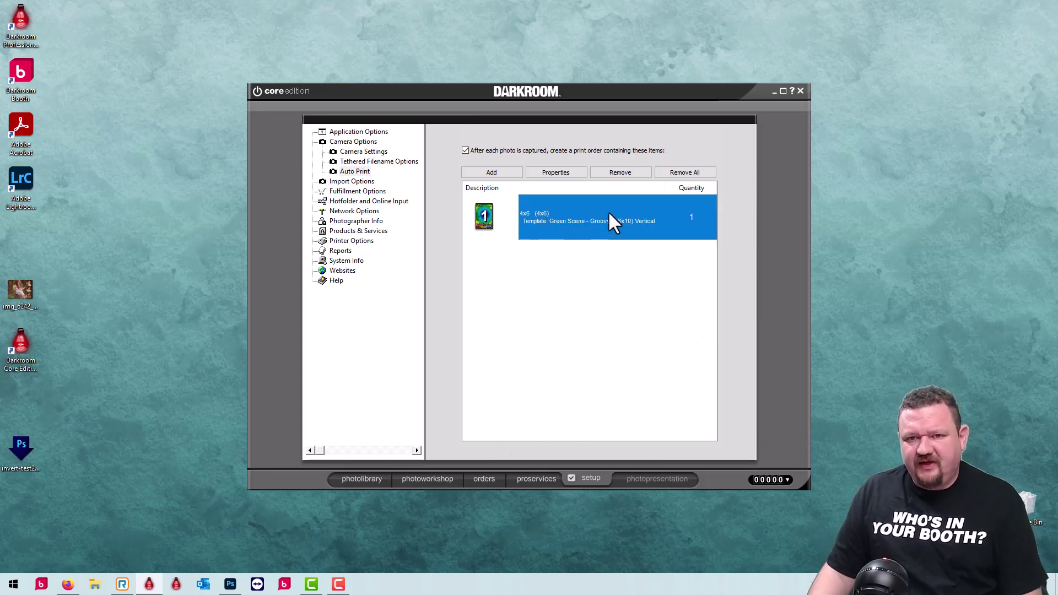
click(611, 176)
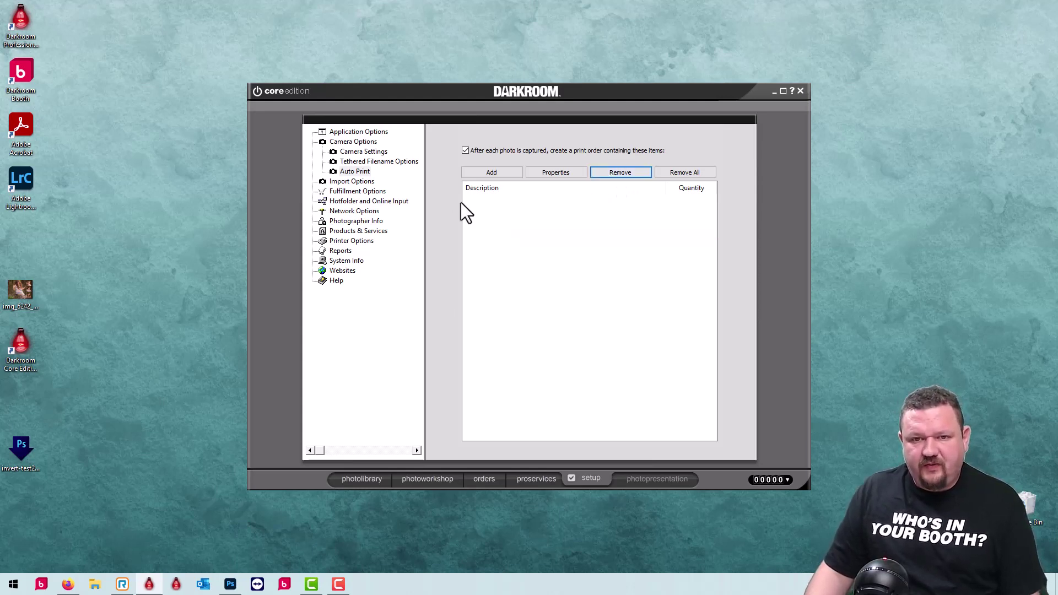
click(491, 177)
click(439, 182)
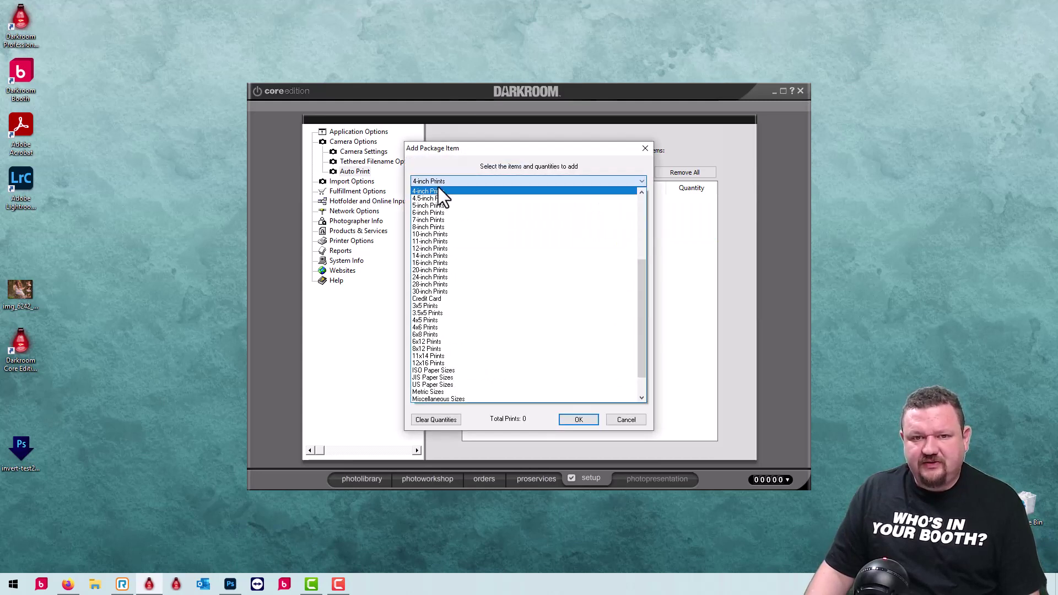
scroll(417, 395, down, 2)
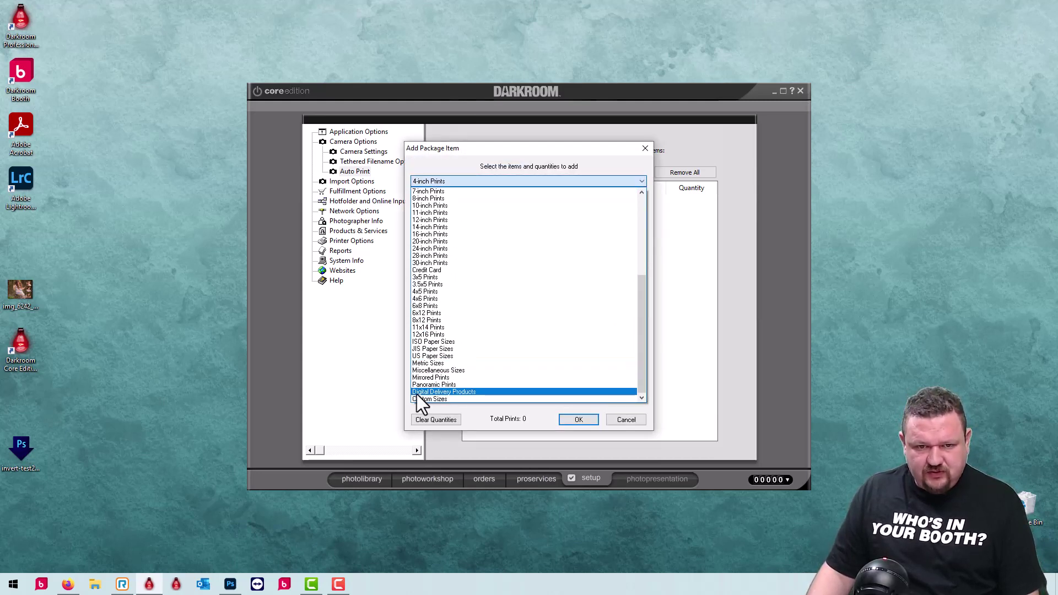
click(427, 392)
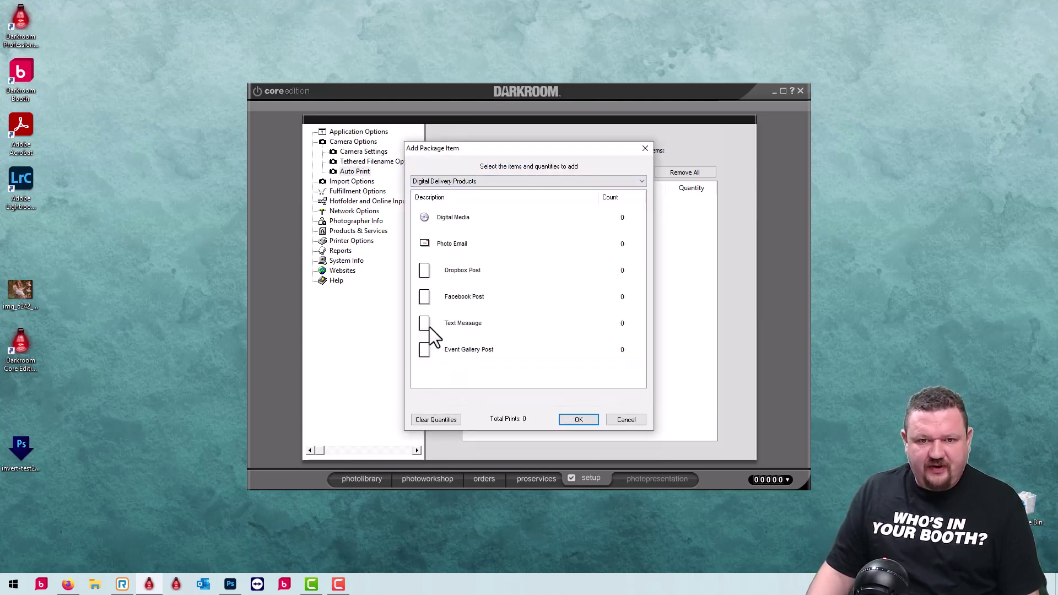
click(475, 350)
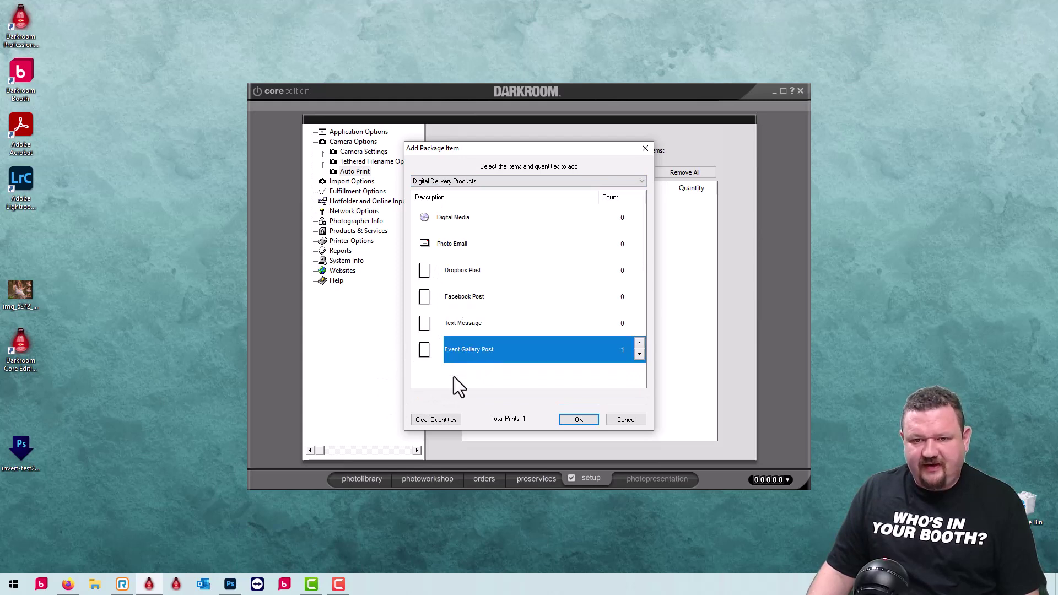
click(579, 420)
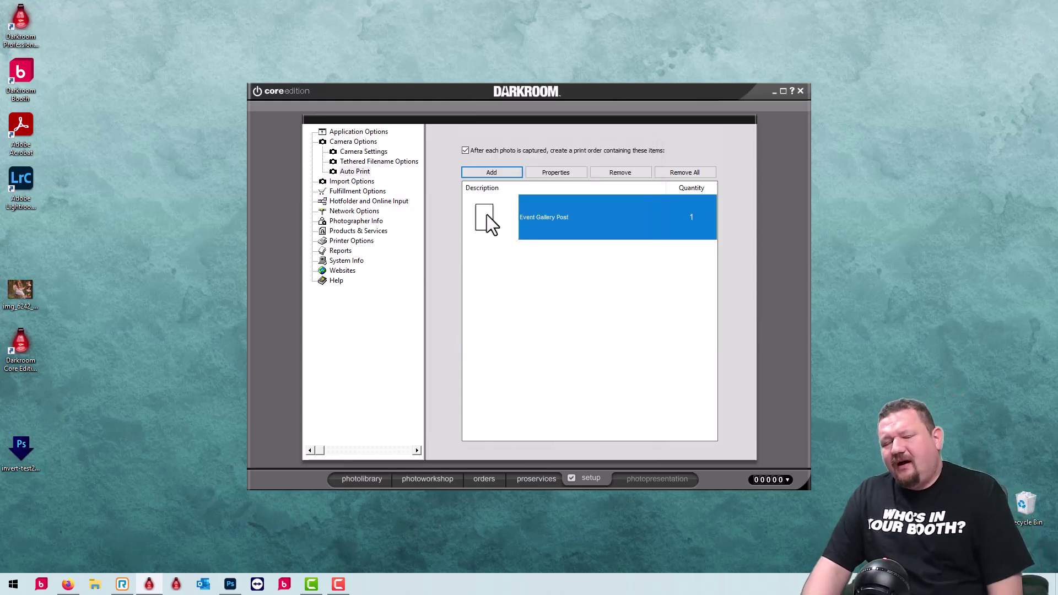
Step: Set the Event Gallery Post to gallery 'Workflow Demo' with a custom date and the Tiki Beach border
double_click(531, 224)
text(Work)
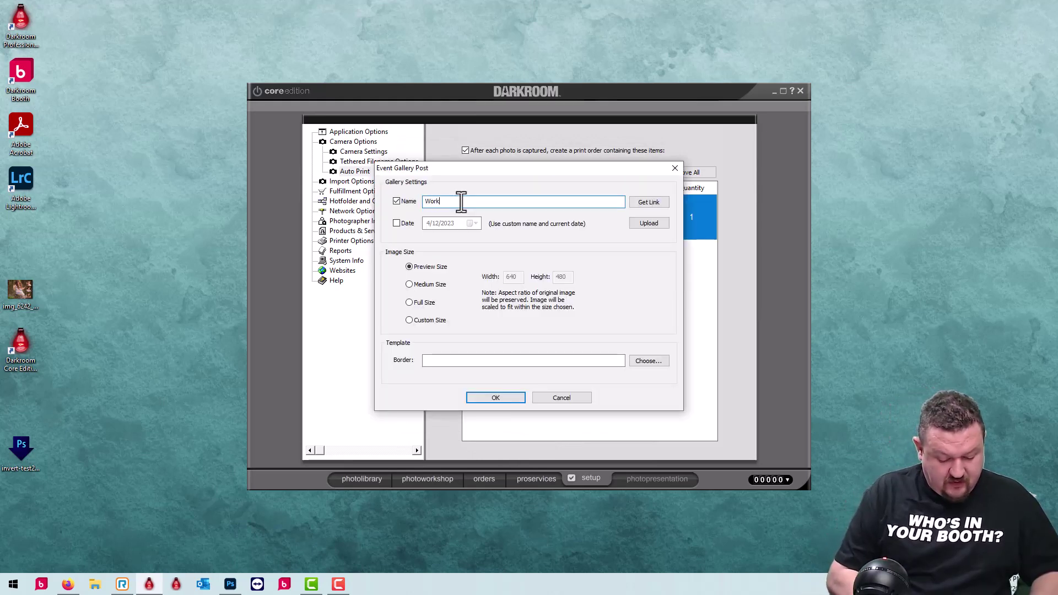
text(flow Demo)
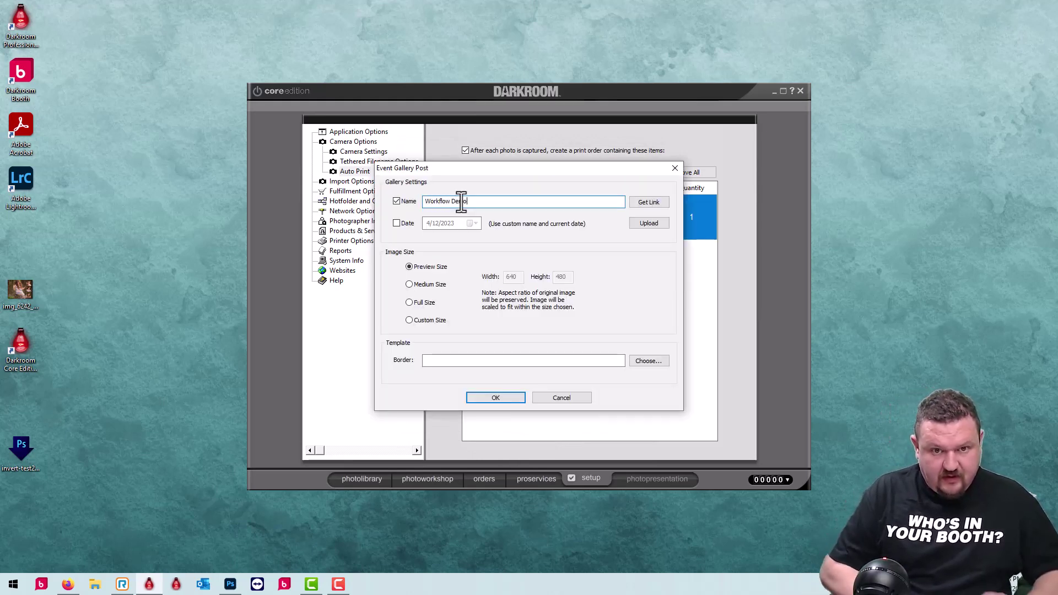
click(397, 223)
click(666, 359)
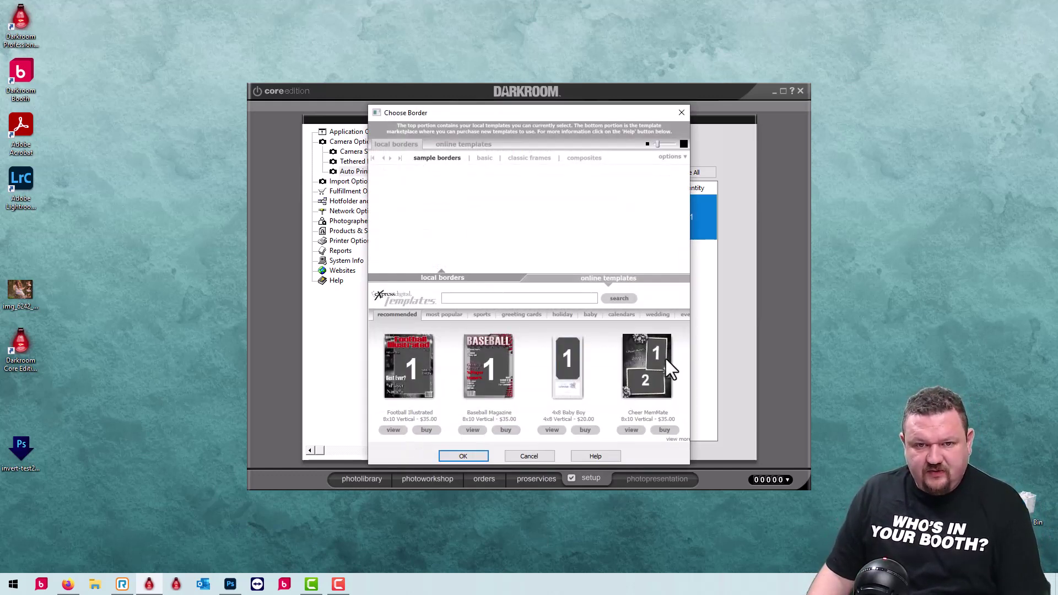
click(391, 158)
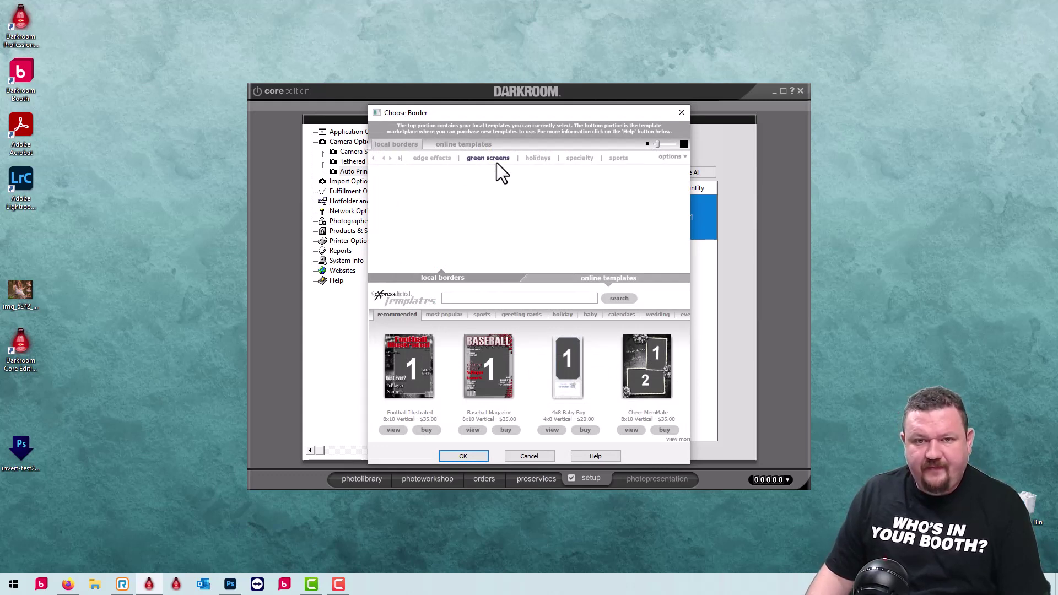
click(495, 160)
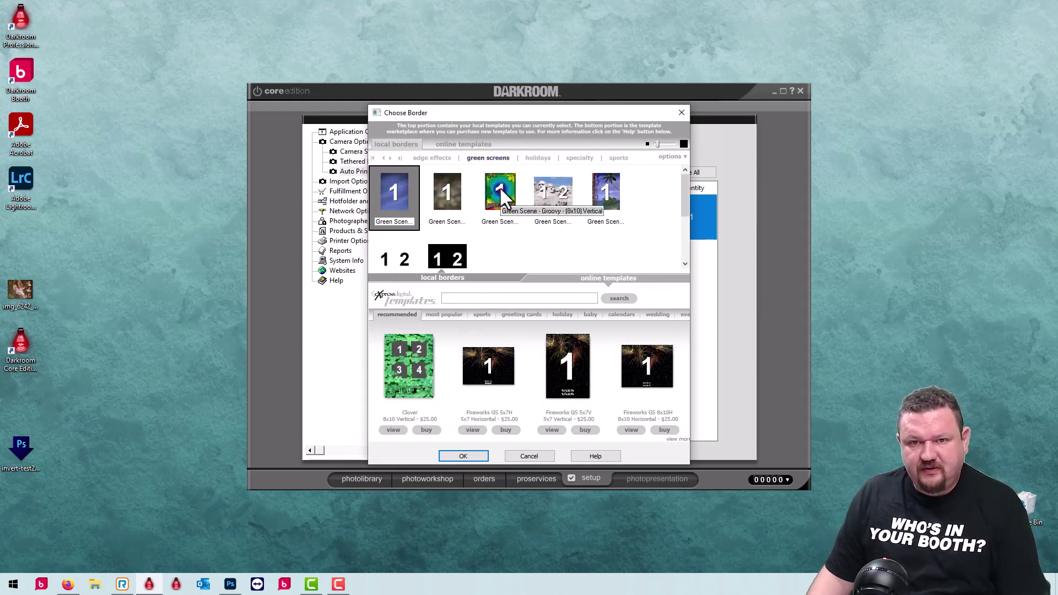
click(616, 190)
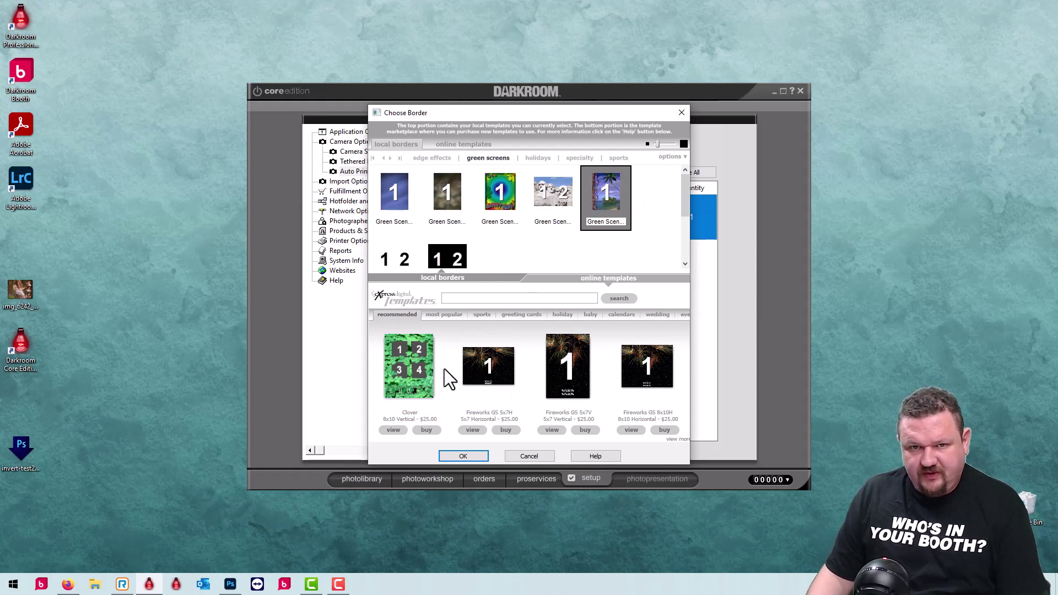
click(469, 457)
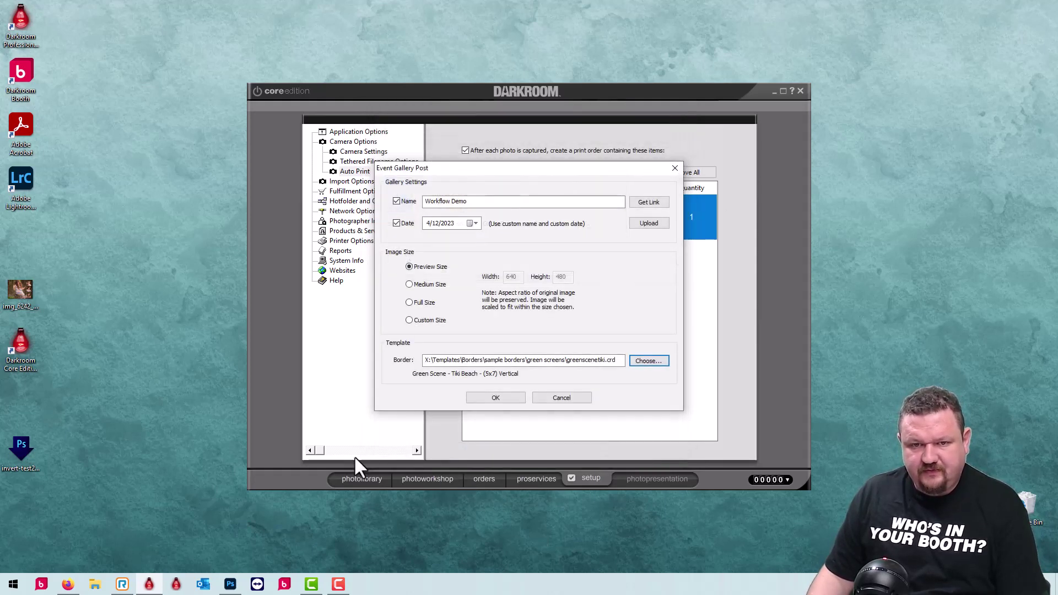
click(500, 401)
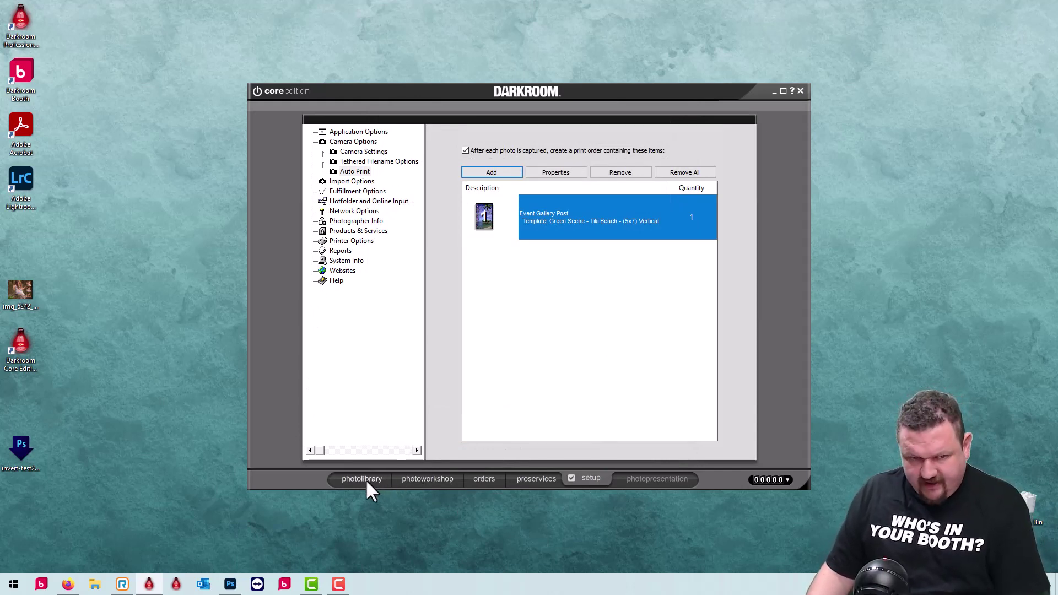
Step: Return to the photo workshop, then confirm the new-orders list is empty
click(428, 480)
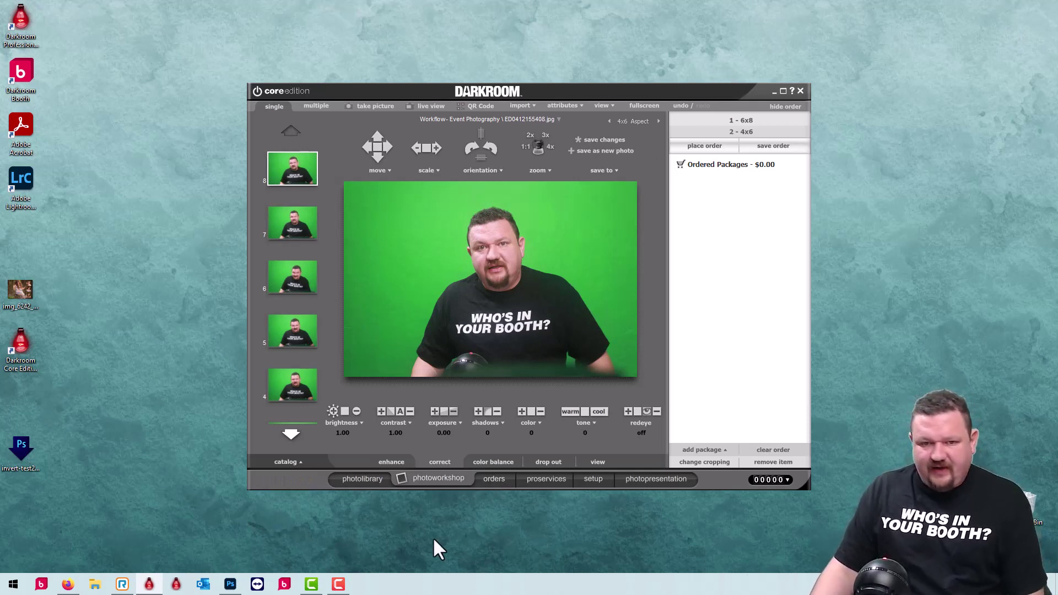
click(492, 480)
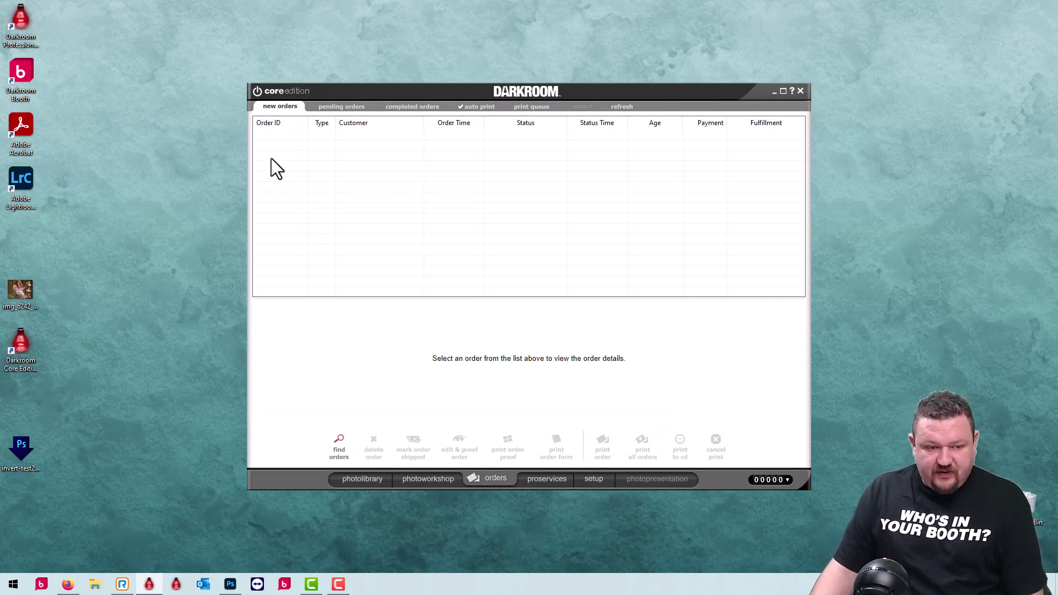
mouse_move(68, 585)
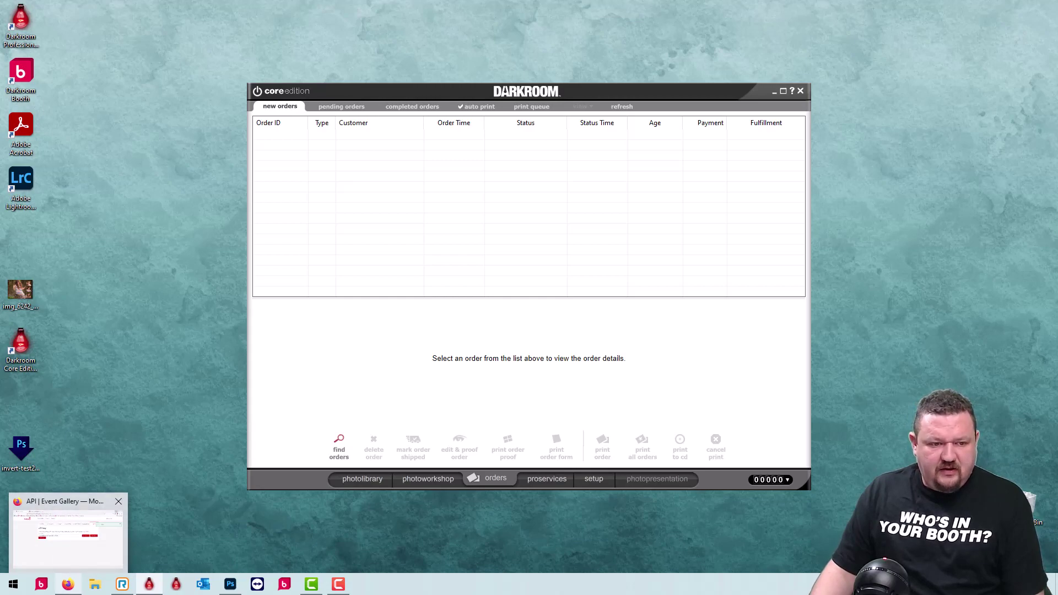
Step: Open the Workflow Demo gallery and reload it after a new capture to show both Tiki Beach photos
click(67, 586)
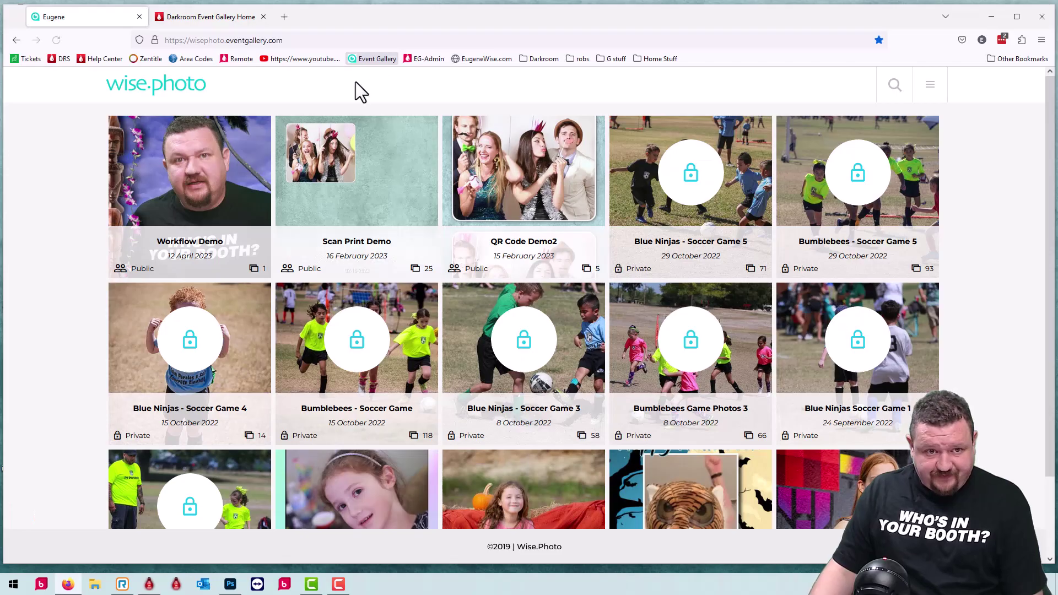
click(186, 165)
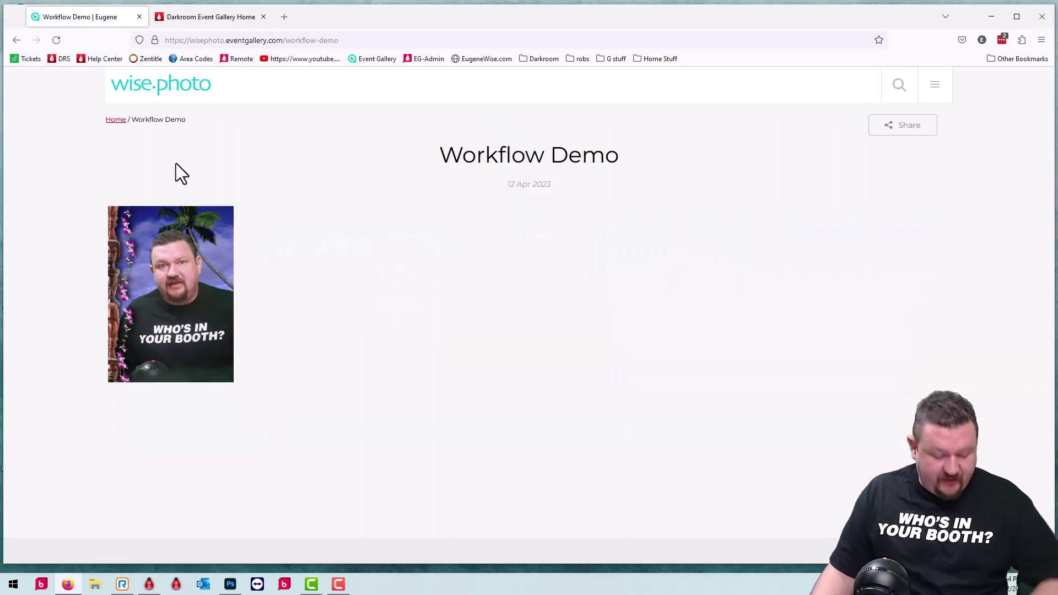
key(alt+Tab)
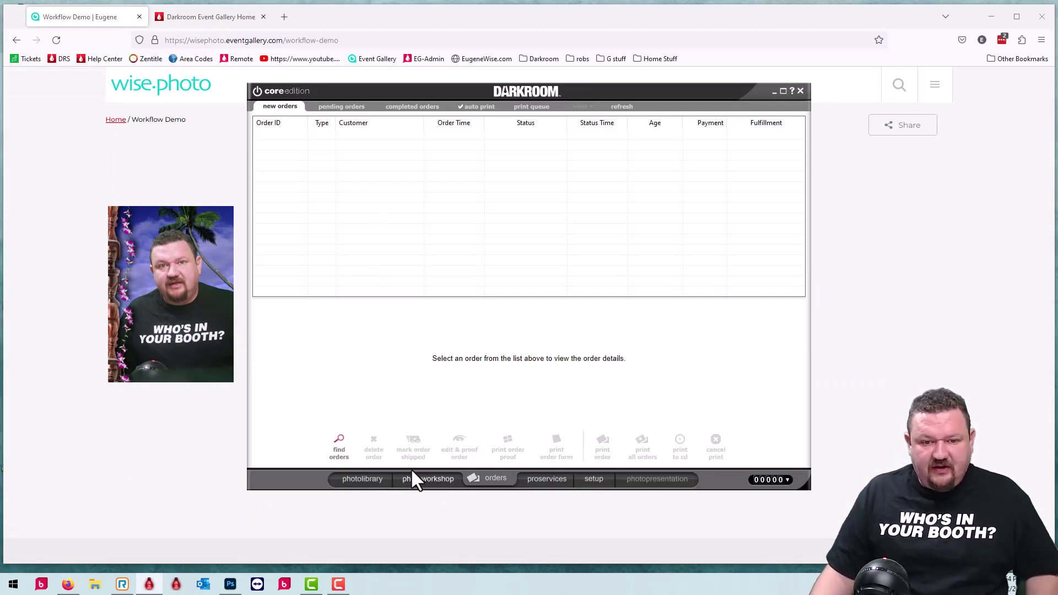
click(421, 482)
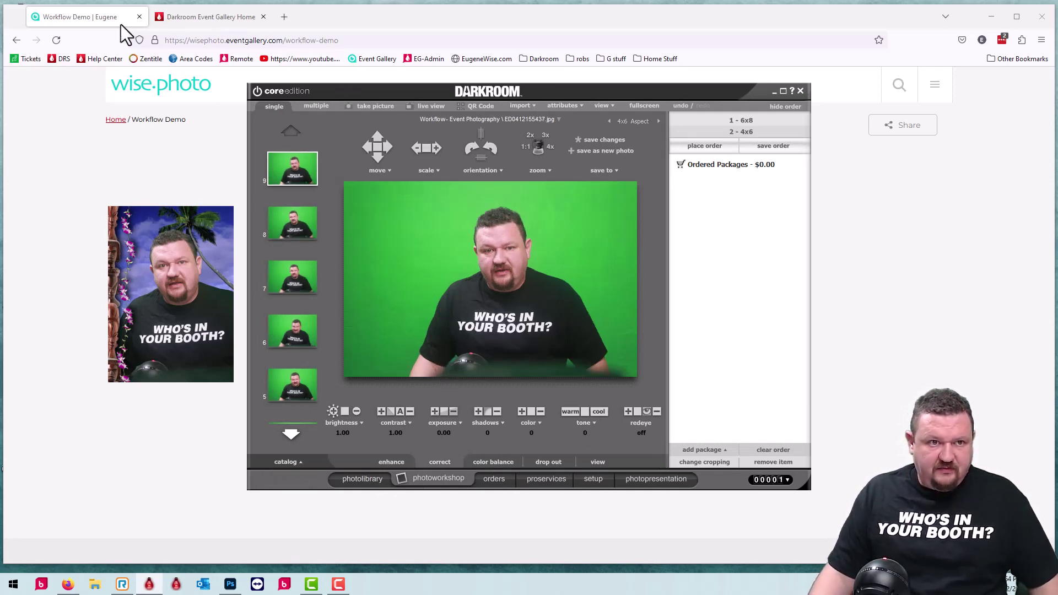
click(57, 39)
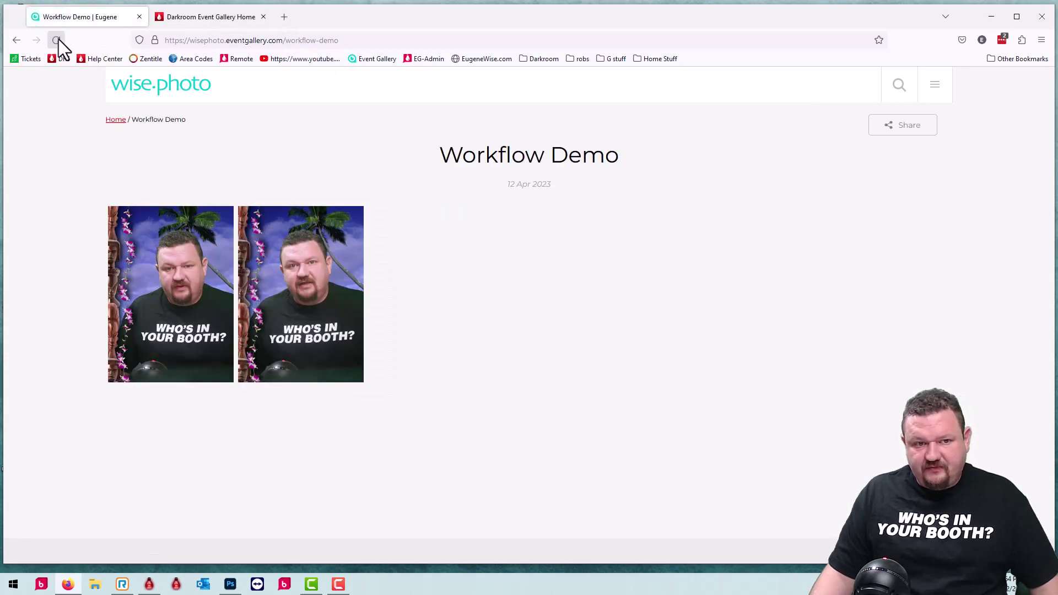